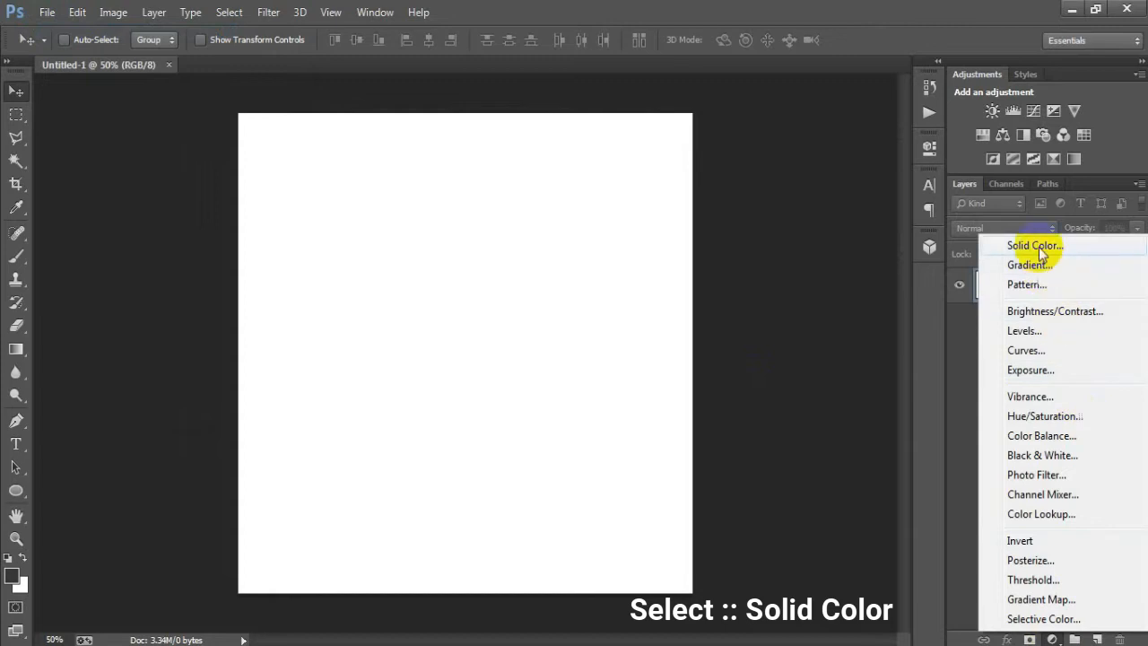
- Add a solid color fill layer in white (ffffff) above the background
drag(725, 256, 618, 190)
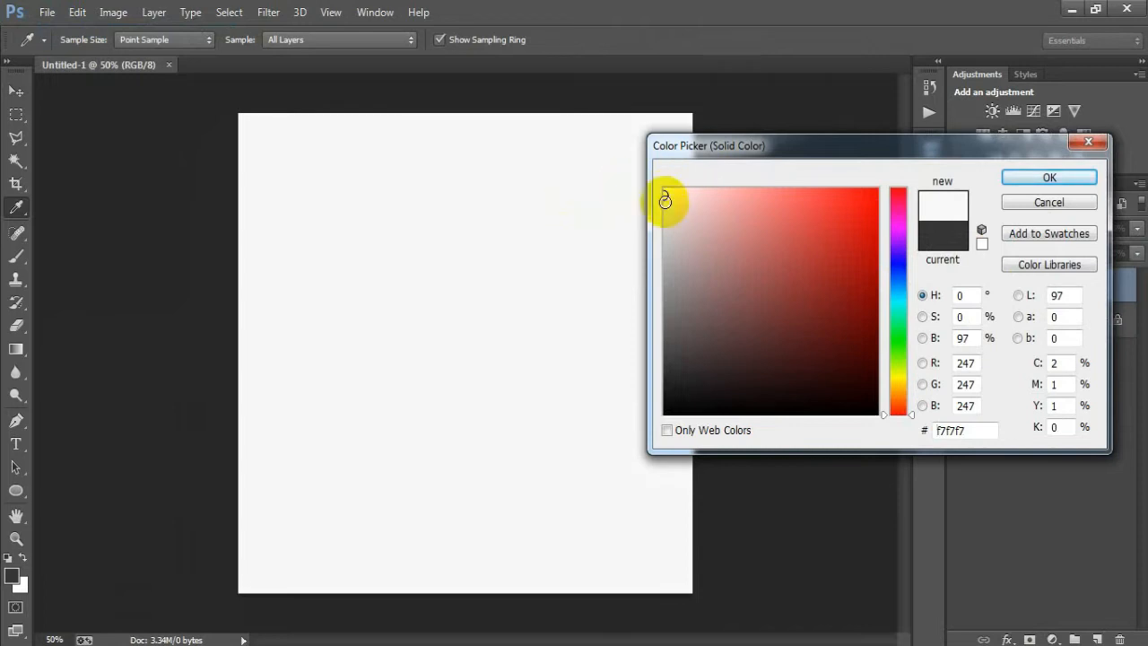
drag(660, 191, 633, 179)
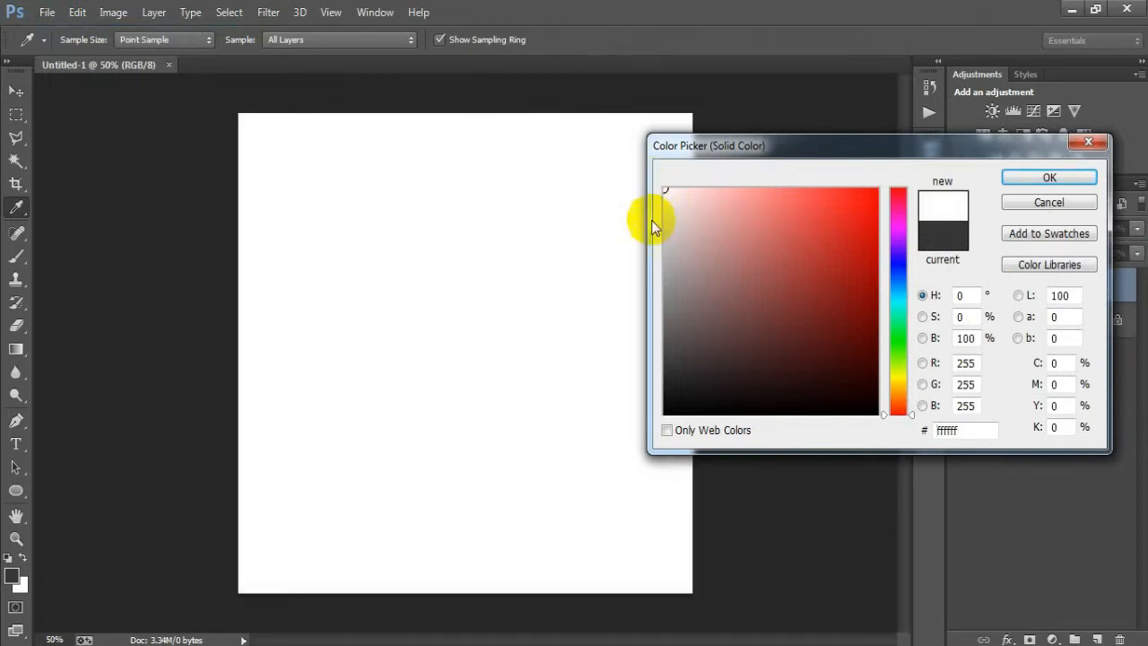
click(1010, 177)
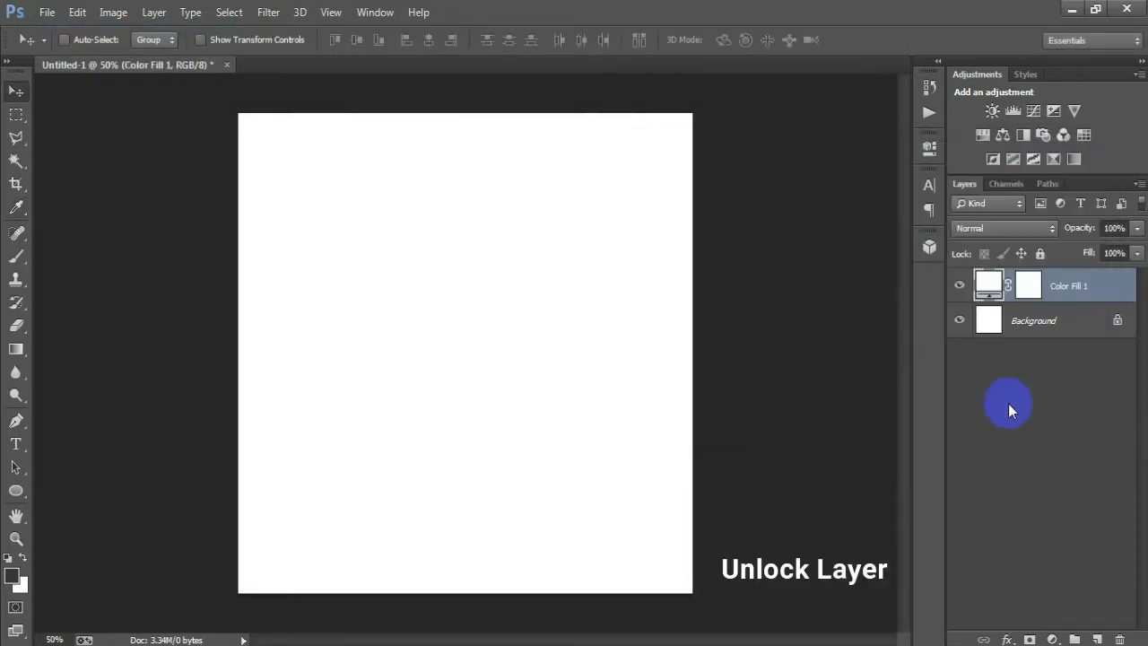
- Unlock the background layer and group it with the white color fill layer
click(1118, 323)
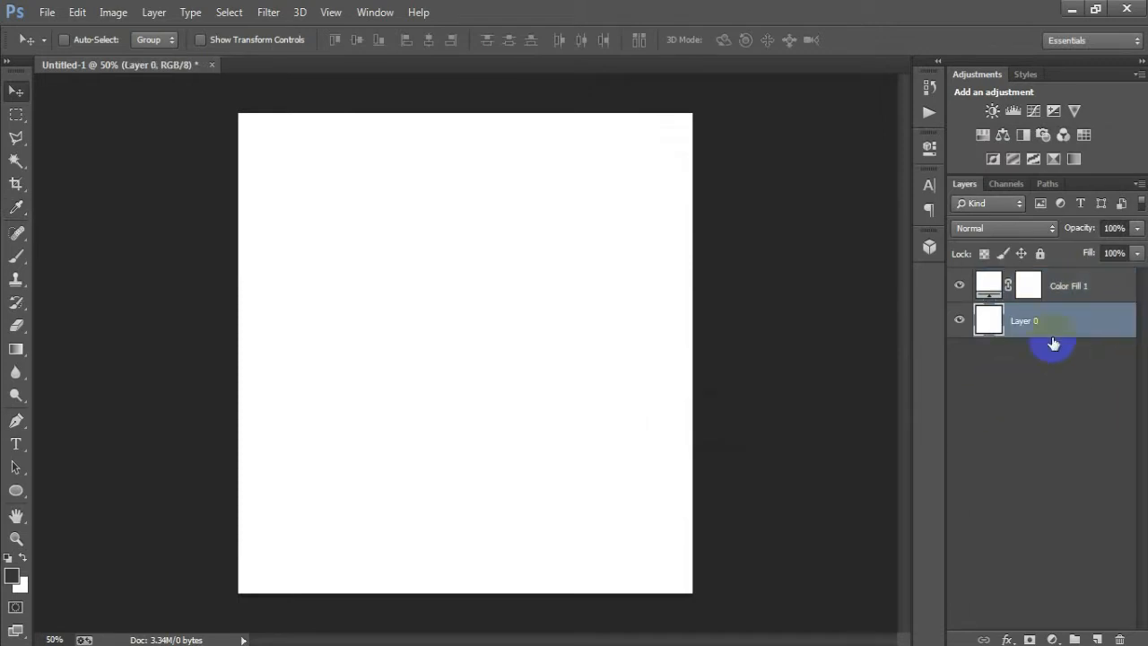
shift+click(1058, 310)
key(ctrl+g)
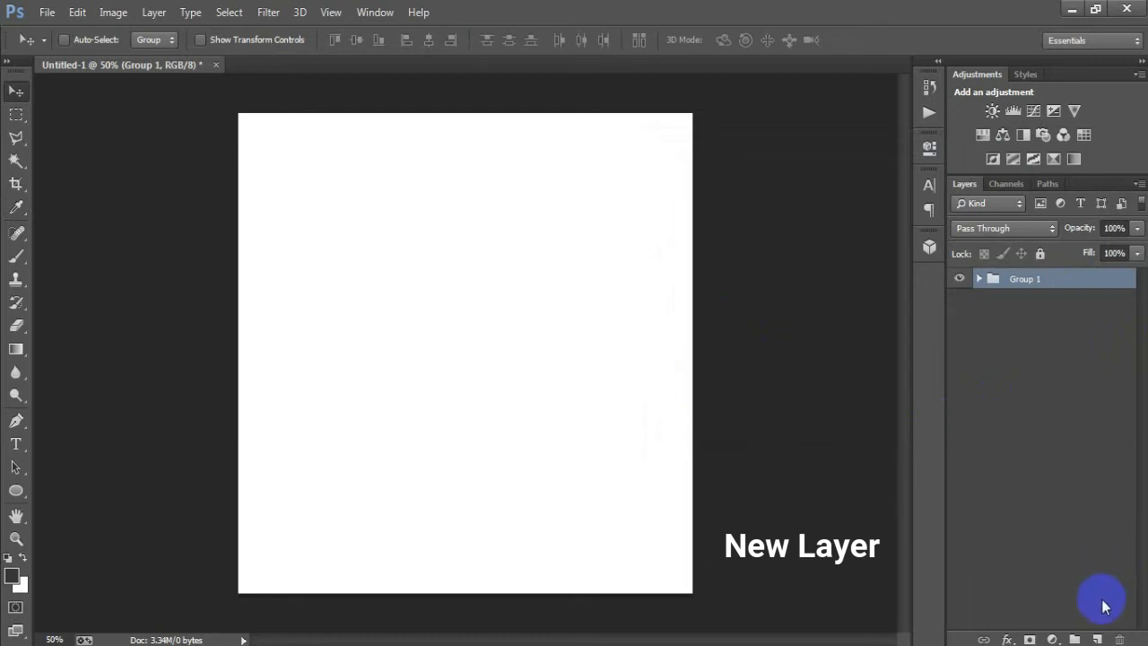
- Add a new layer and draw a dark filled ellipse about 1236 × 686 px, starting at the canvas's upper-left corner
click(1097, 639)
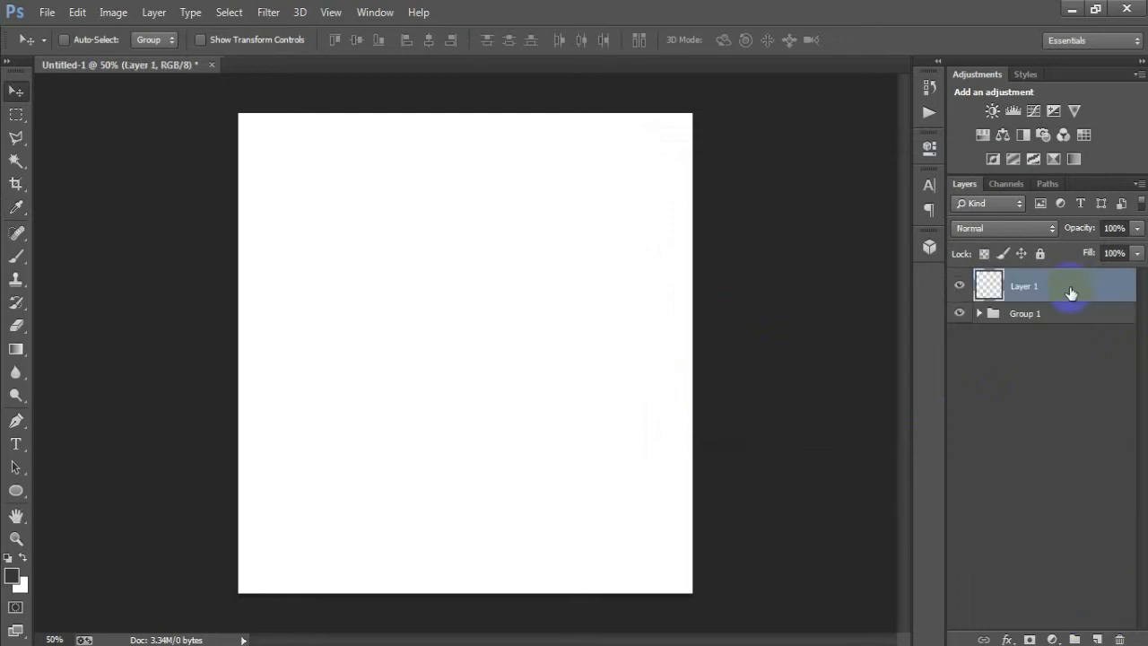
click(15, 490)
click(102, 522)
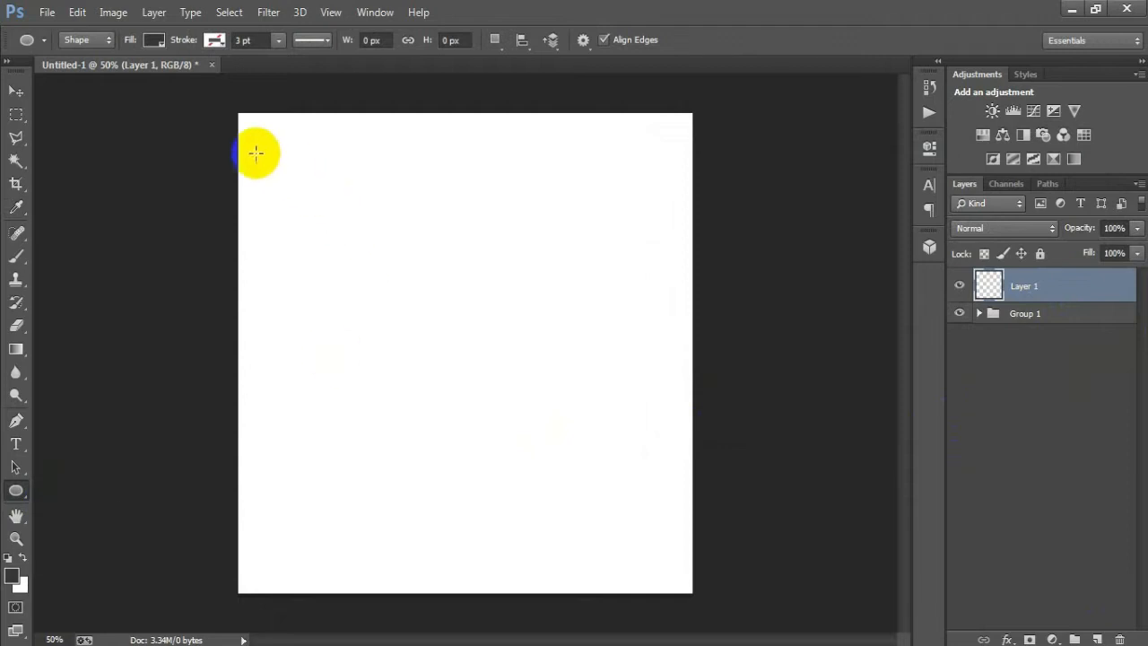
drag(238, 112, 758, 417)
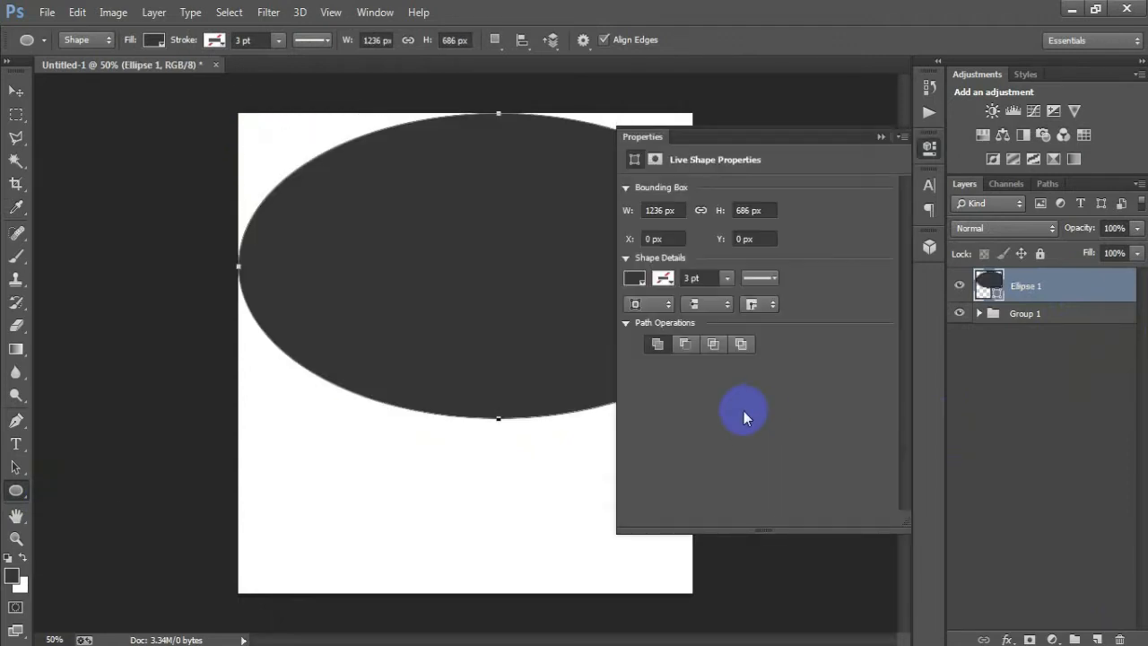
- Move the ellipse up and left over the canvas's upper half, then scale it to about 106% width and 110% height
click(17, 91)
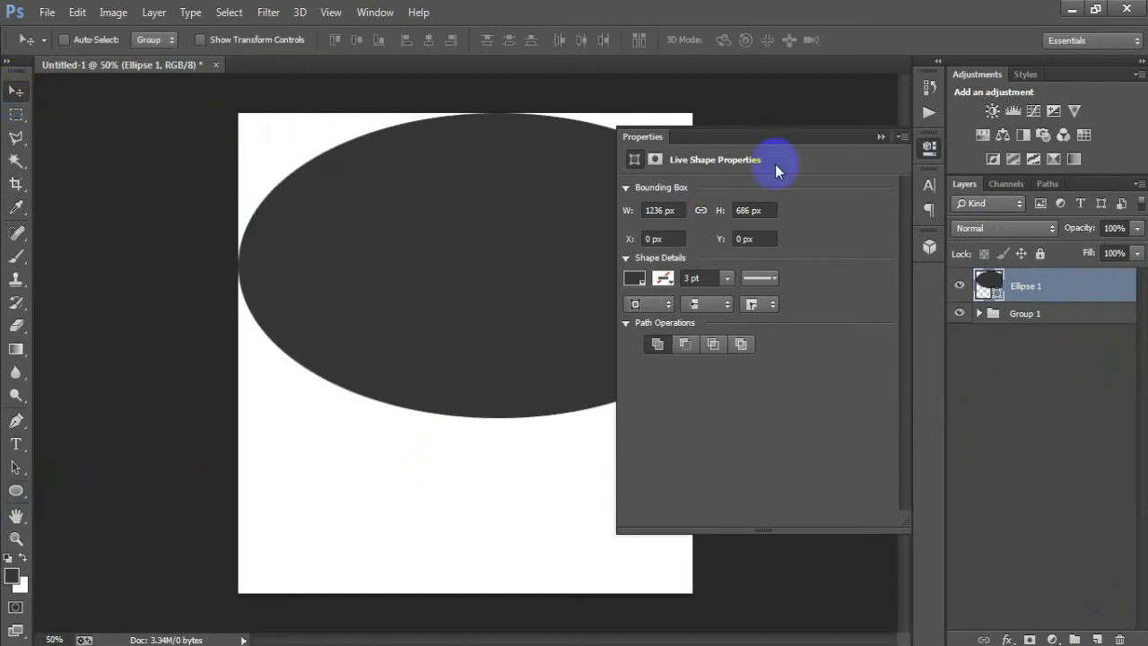
click(882, 137)
drag(597, 261, 553, 185)
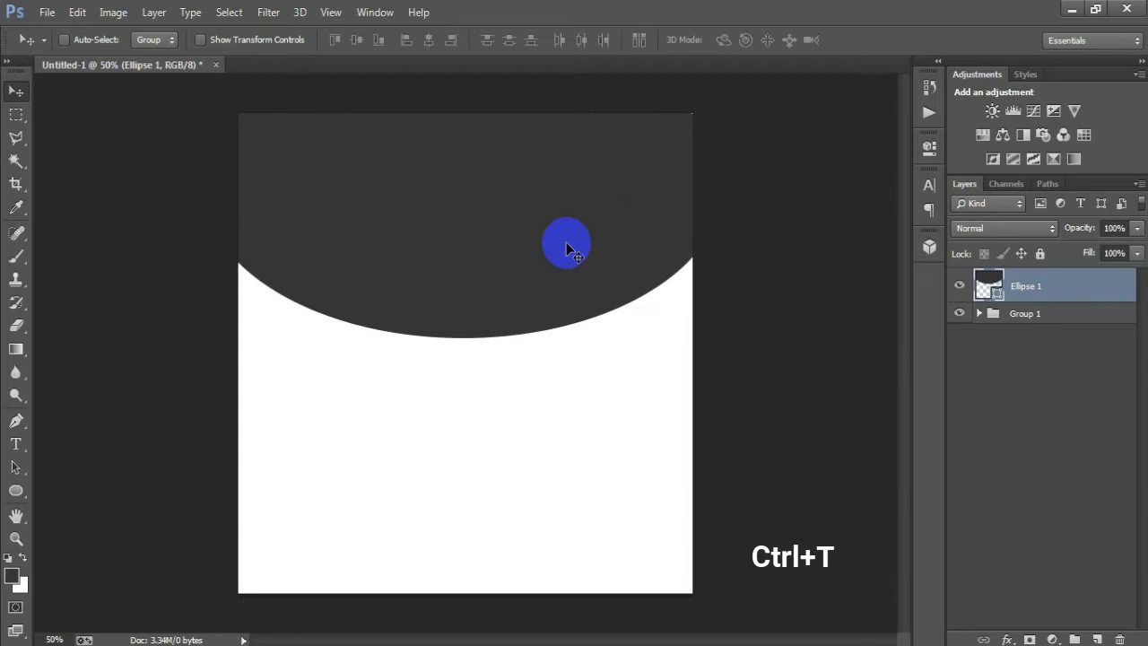
key(ctrl+t)
drag(724, 186, 739, 184)
drag(457, 336, 456, 371)
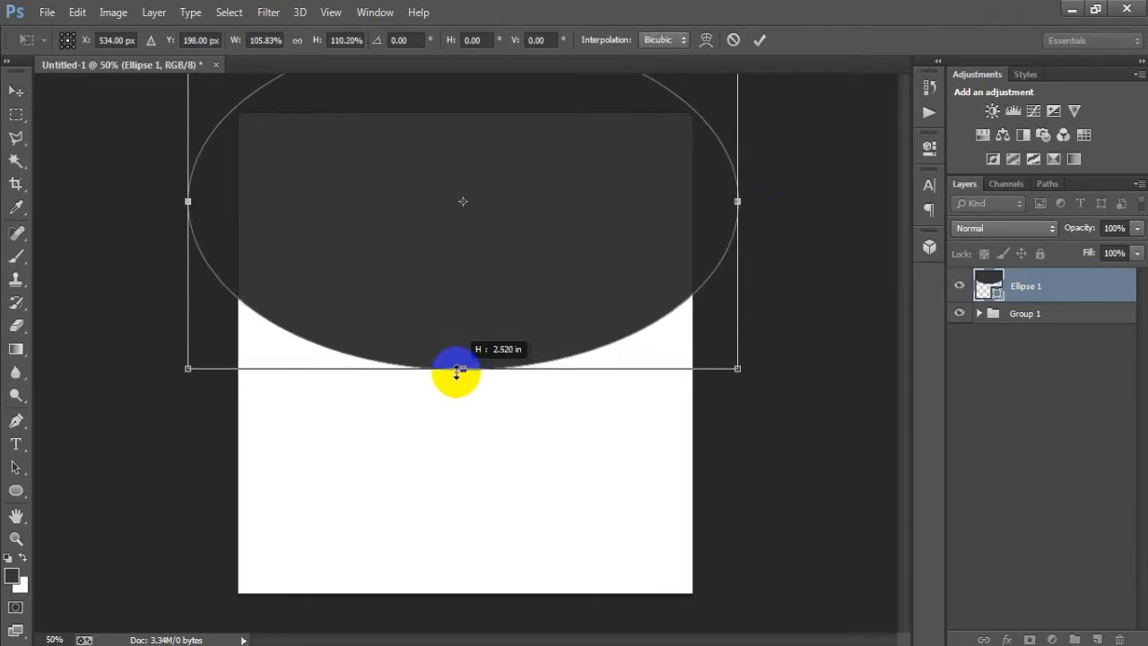
click(758, 40)
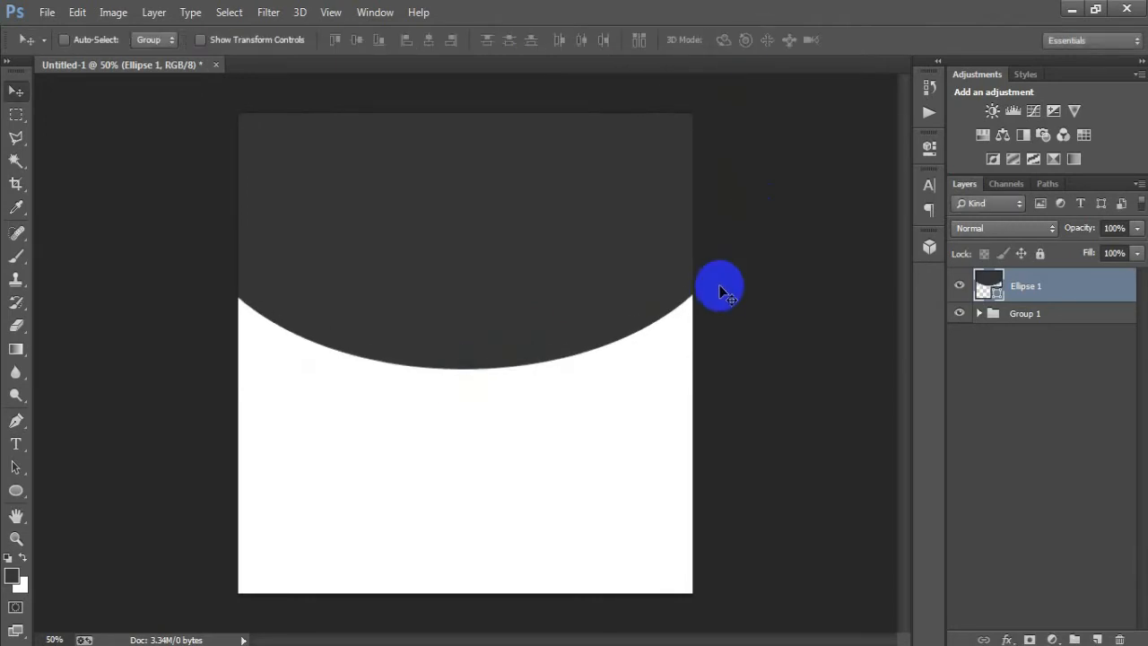
- Duplicate the dark ellipse layer
shift+click(1040, 314)
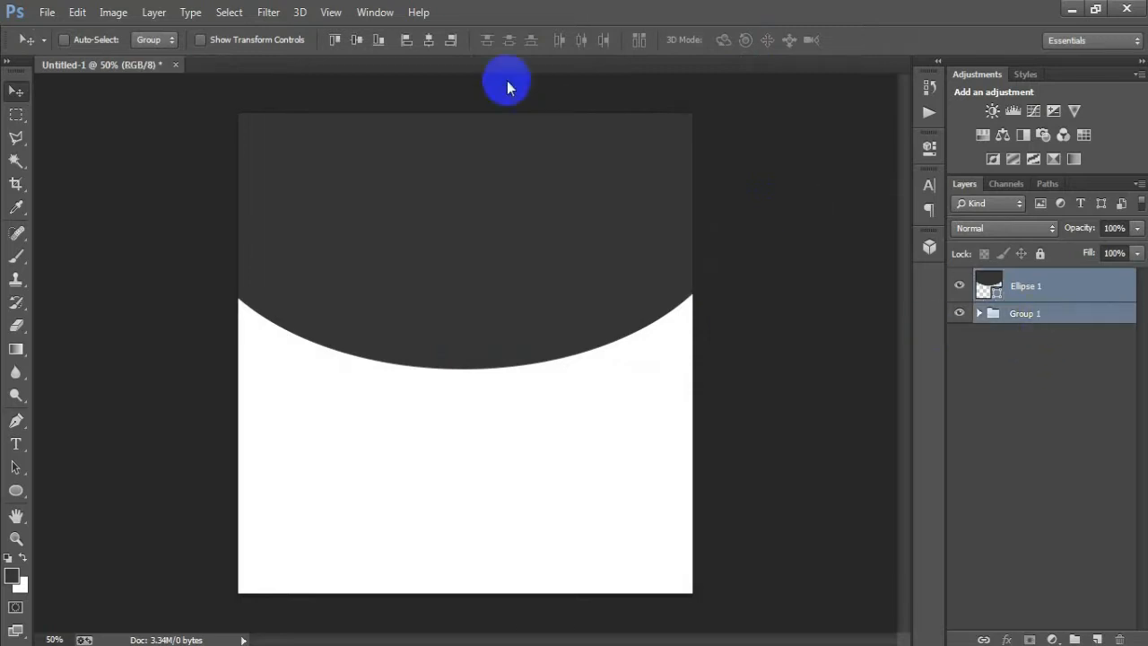
click(1039, 289)
click(960, 287)
click(959, 287)
key(ctrl+j)
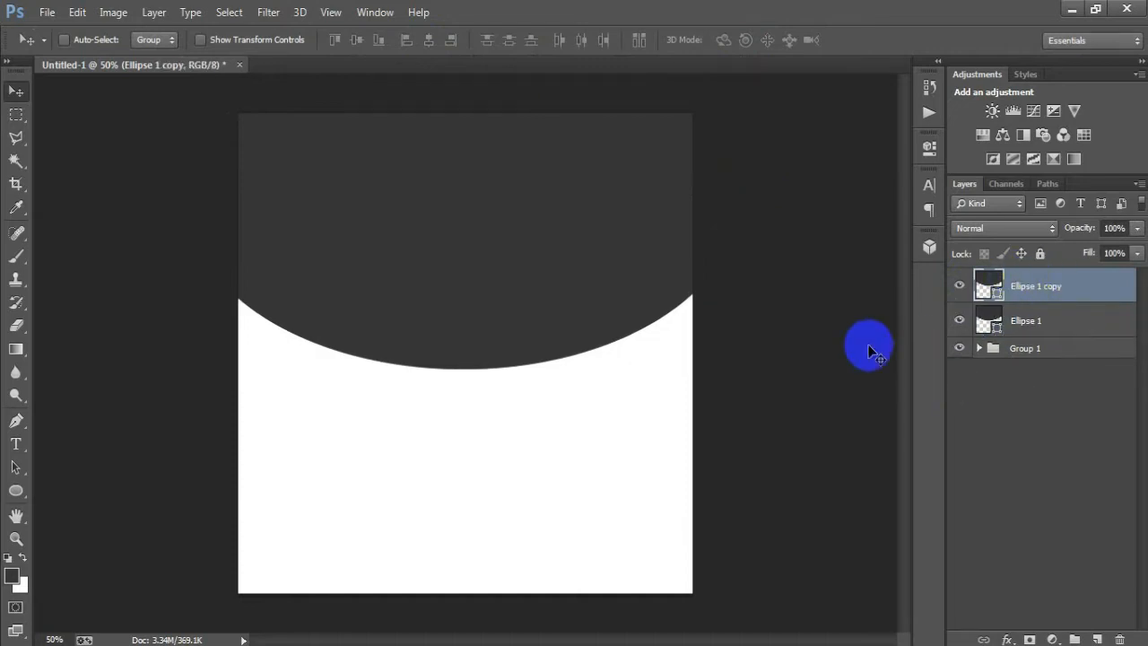
- Set the duplicated ellipse's fill color to FFCB3F
double_click(988, 285)
drag(811, 151, 649, 139)
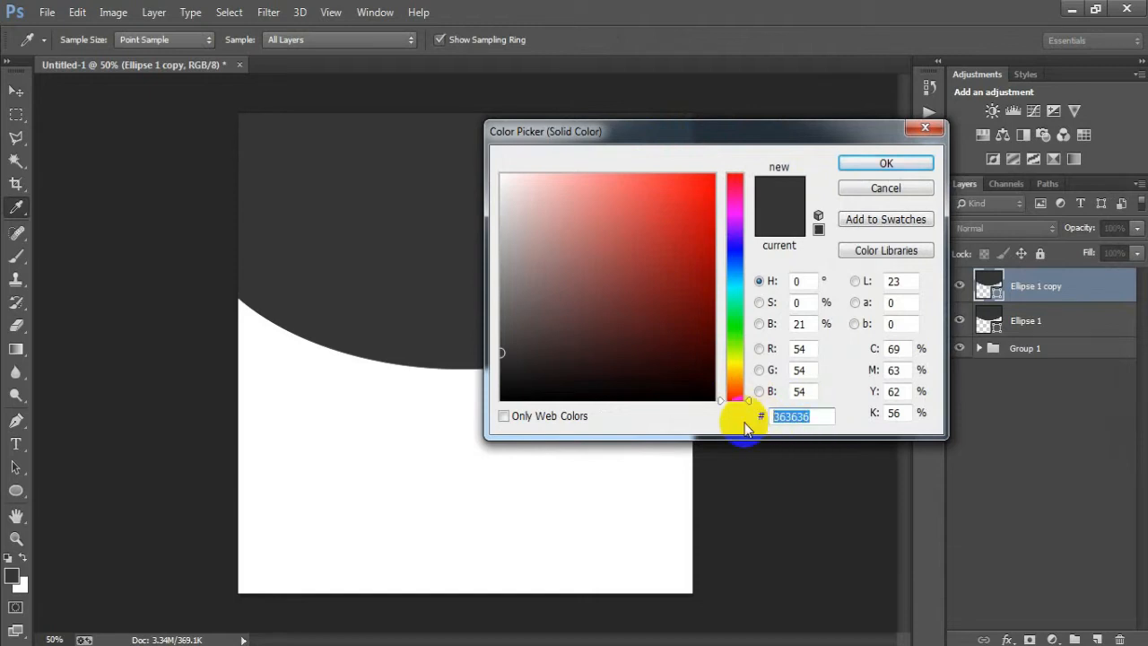
text(FFCB)
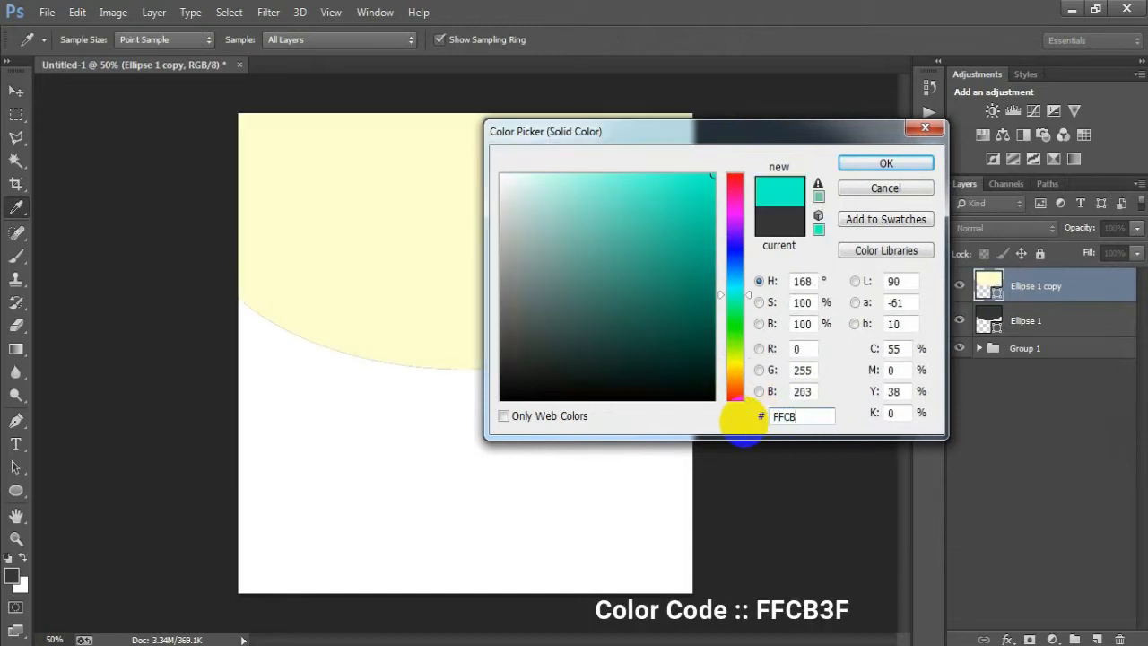
text(3F)
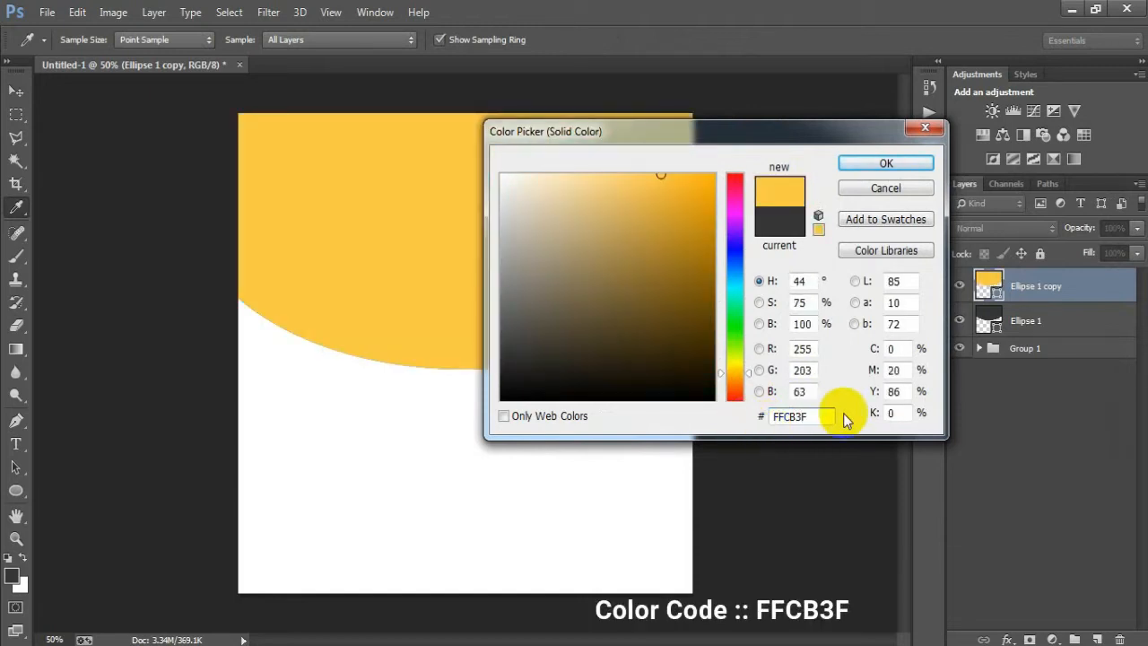
drag(807, 416, 763, 423)
click(843, 162)
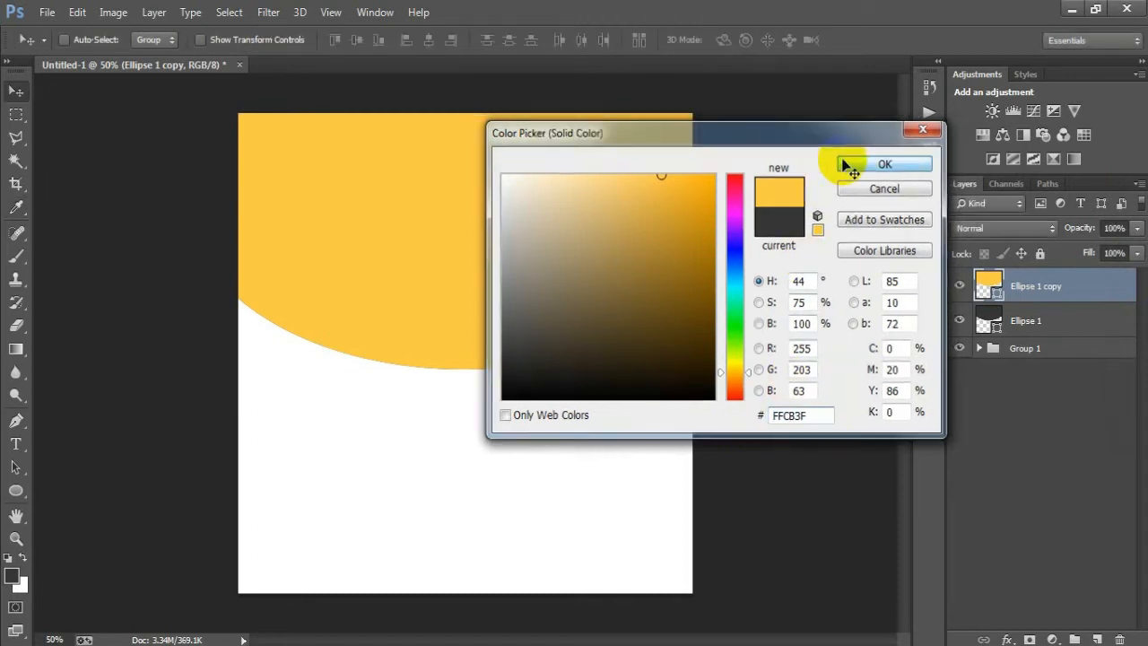
- Place the yellow ellipse behind the dark one, offset slightly down and left and rotated about 1.9°, forming a curved accent
drag(1047, 286, 1031, 349)
drag(532, 259, 500, 276)
key(ctrl+t)
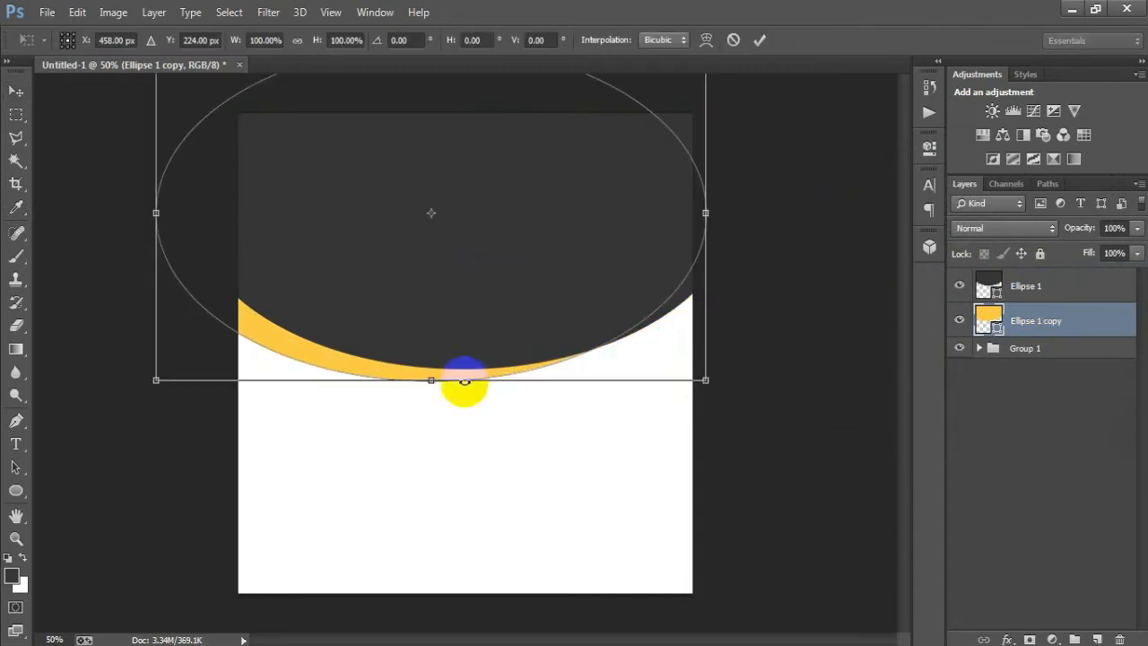
drag(707, 459, 702, 471)
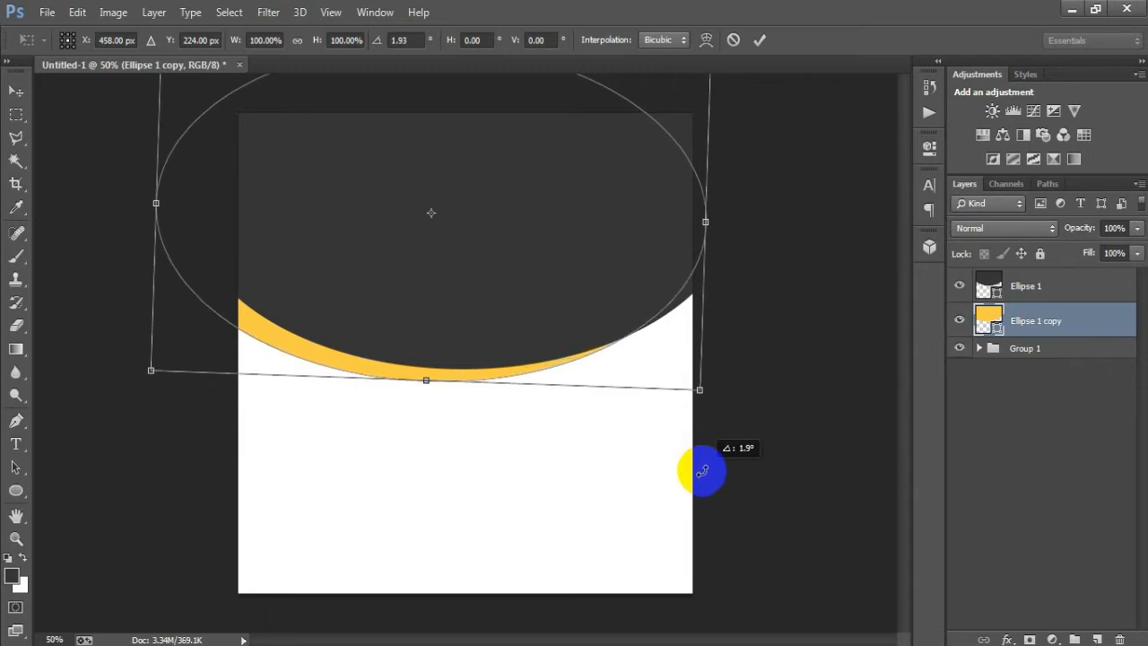
click(759, 39)
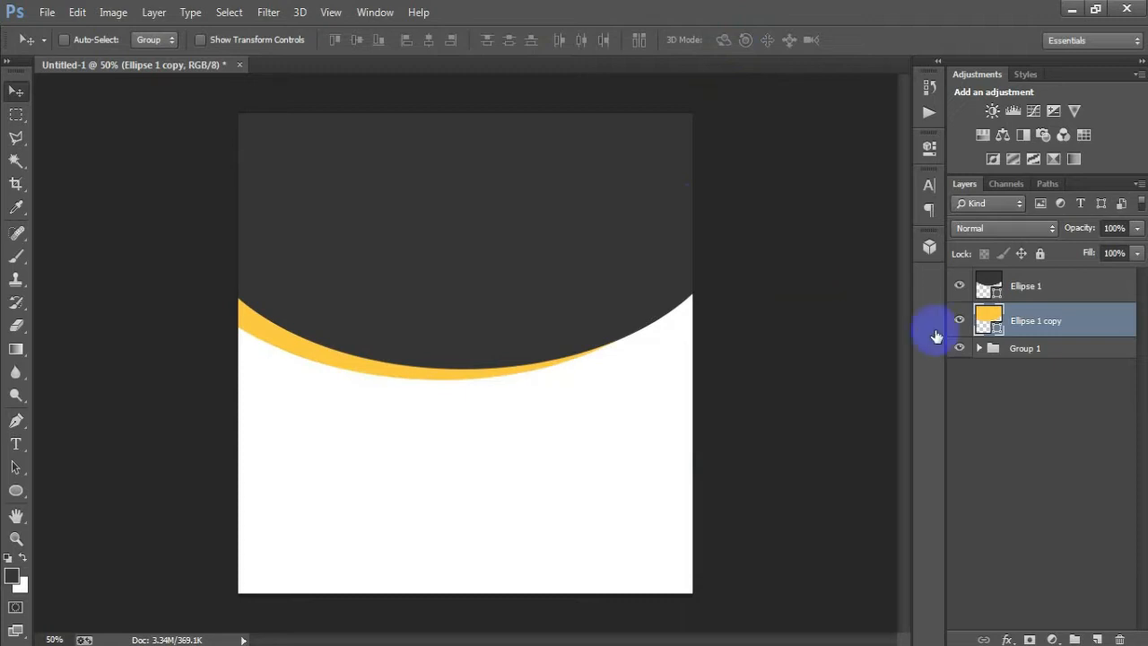
- Select both ellipse layers and nudge them slightly upward together
shift+click(1065, 287)
key(Up)
key(Up)
key(Up)
key(Up)
key(Up)
key(Up)
key(Up)
key(Up)
key(Up)
key(Up)
key(Up)
key(Up)
key(Up)
key(Up)
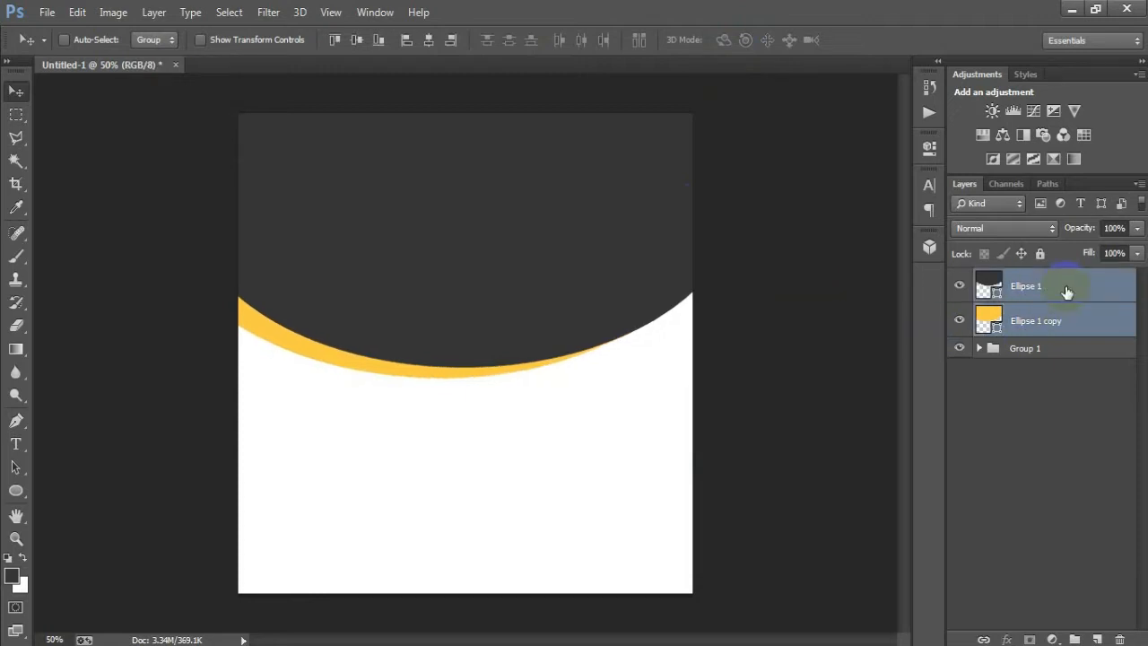
key(Up)
key(Up)
key(Up)
key(Up)
key(Up)
key(Up)
key(Up)
key(Up)
key(Up)
key(Up)
key(Up)
key(Up)
key(Up)
key(Up)
key(Up)
key(Up)
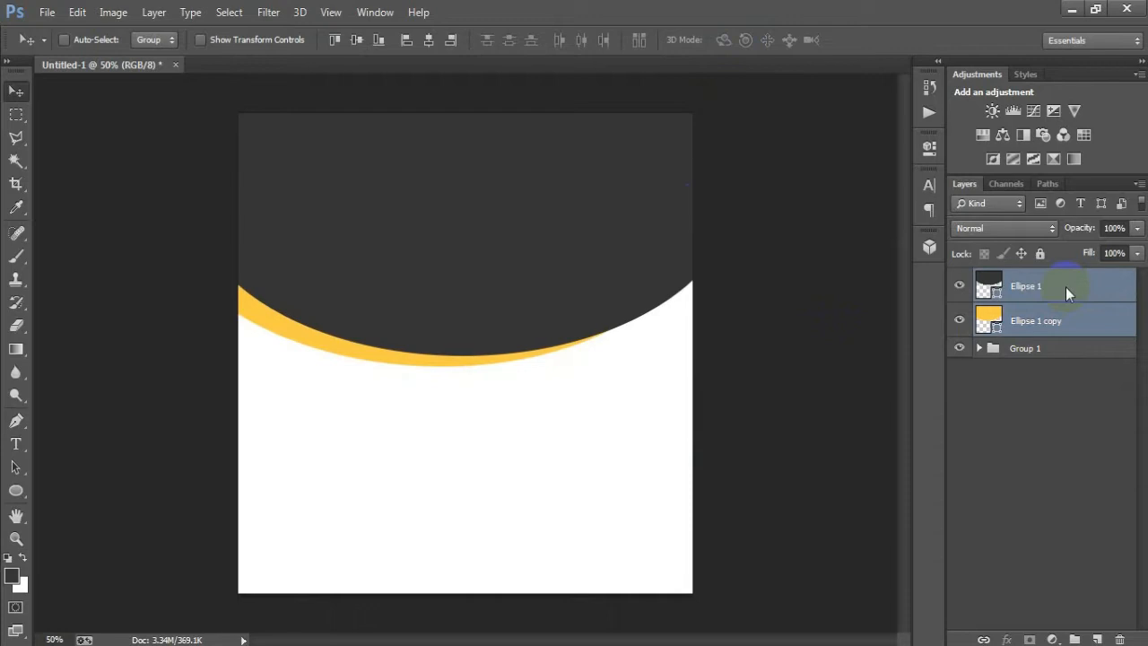
key(Up)
key(Up)
key(Up)
key(Up)
key(Up)
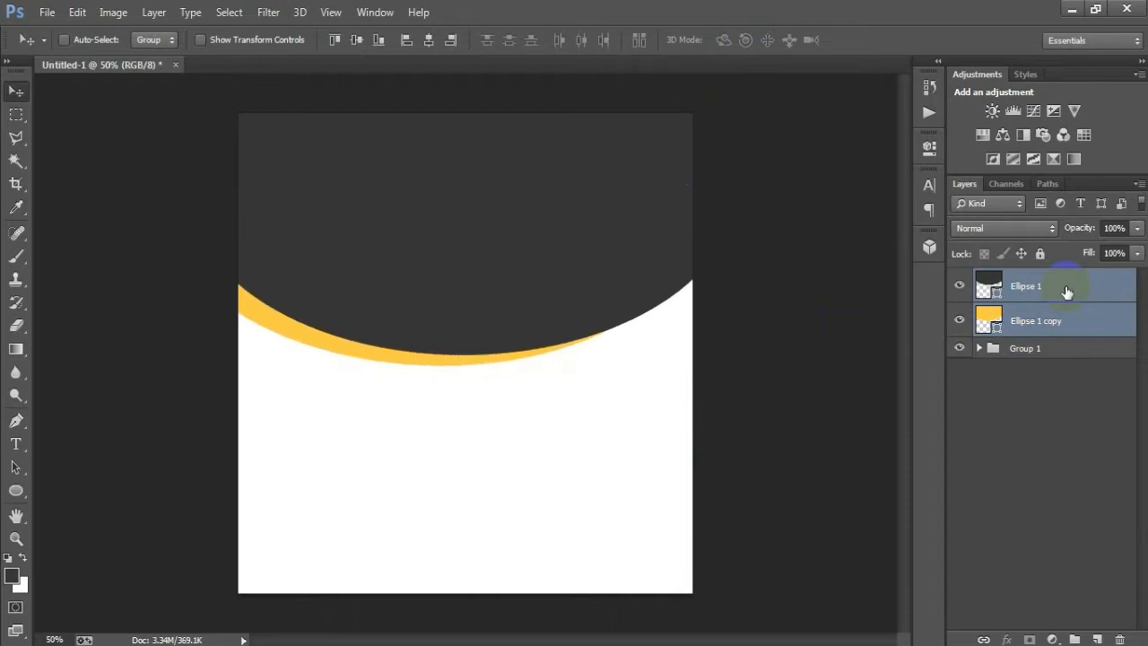
key(Up)
key(Up)
key(Up)
key(Down)
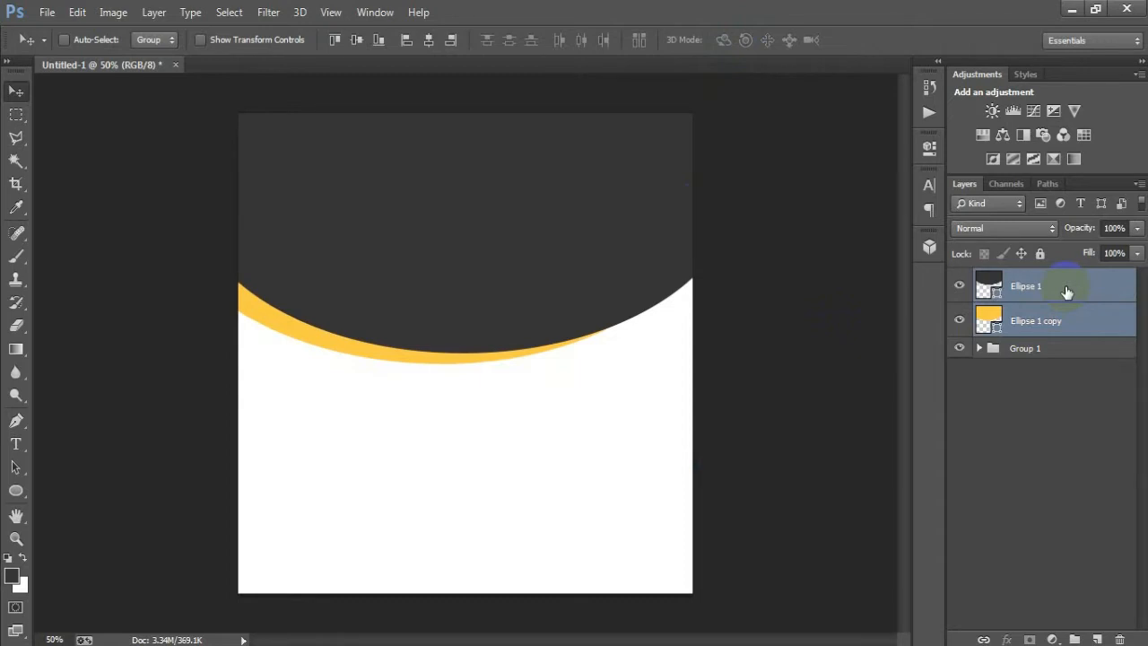
key(Up)
key(Up)
key(Up)
key(Up)
key(Up)
key(Up)
key(Up)
key(Up)
ctrl+click(975, 314)
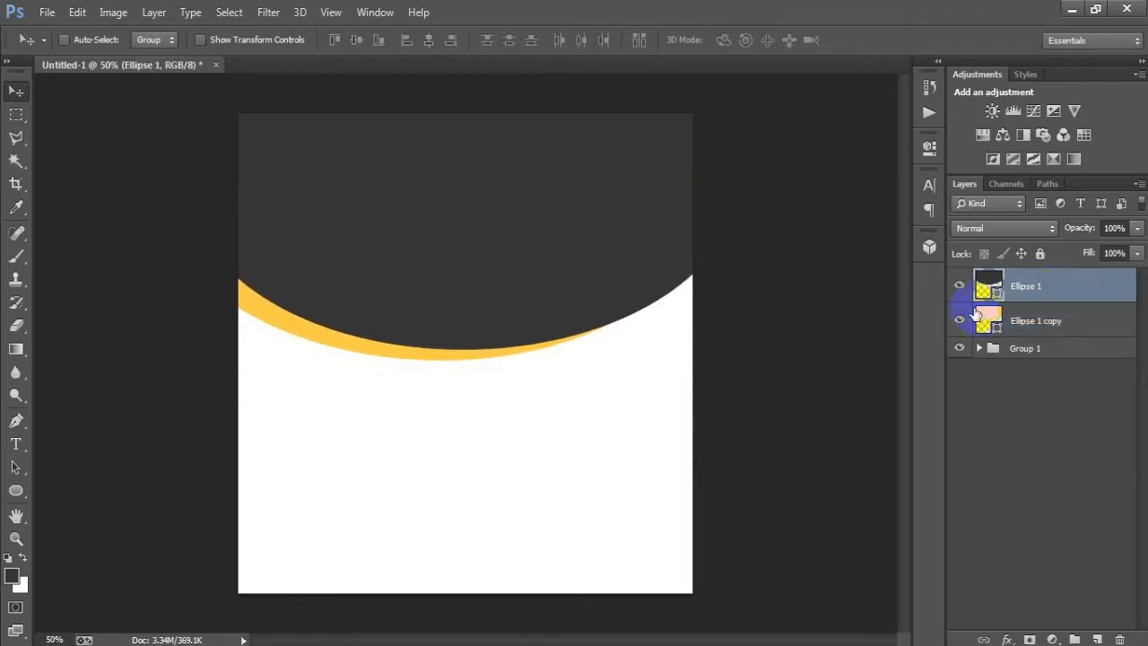
click(959, 285)
click(960, 285)
click(959, 285)
click(959, 286)
click(805, 436)
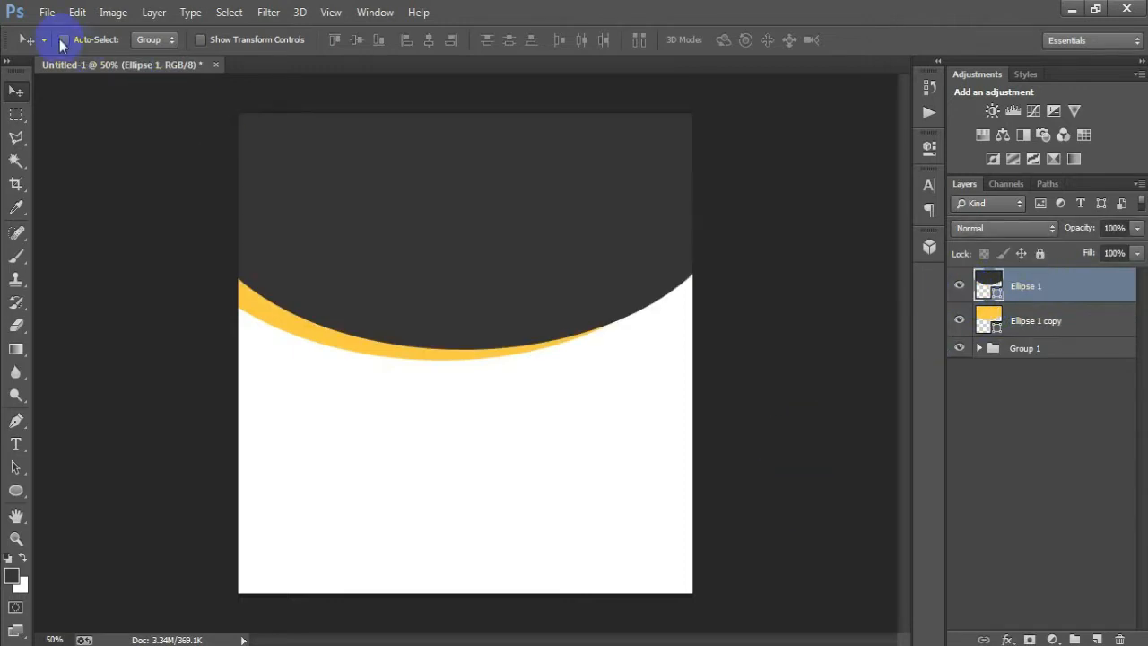
click(47, 13)
click(93, 284)
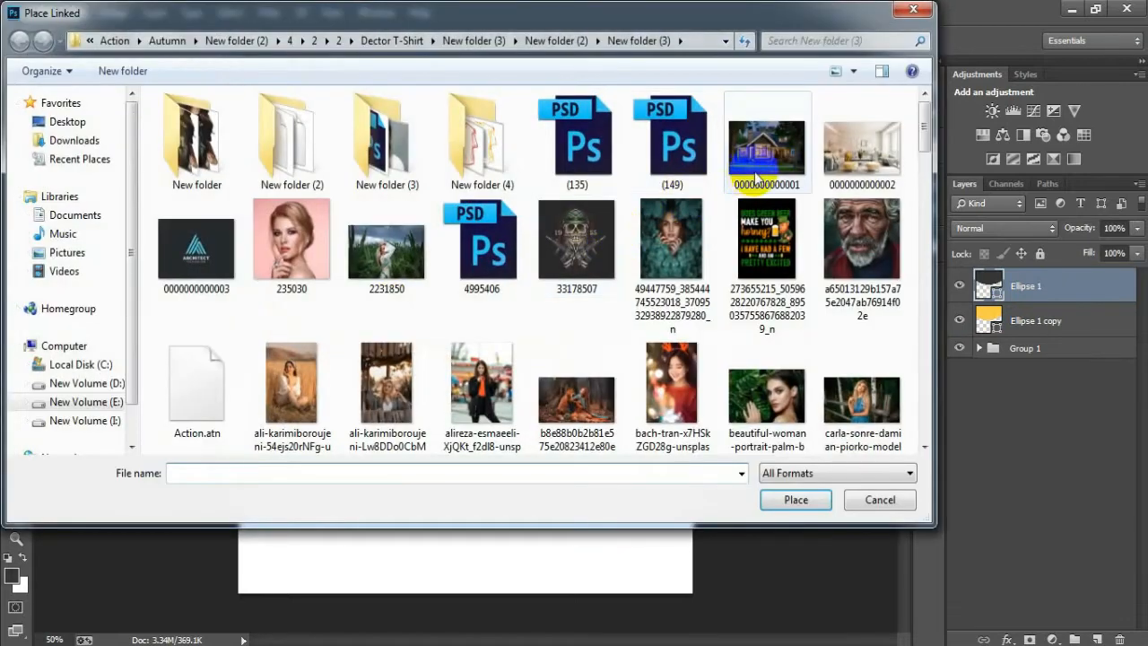
click(755, 178)
click(782, 499)
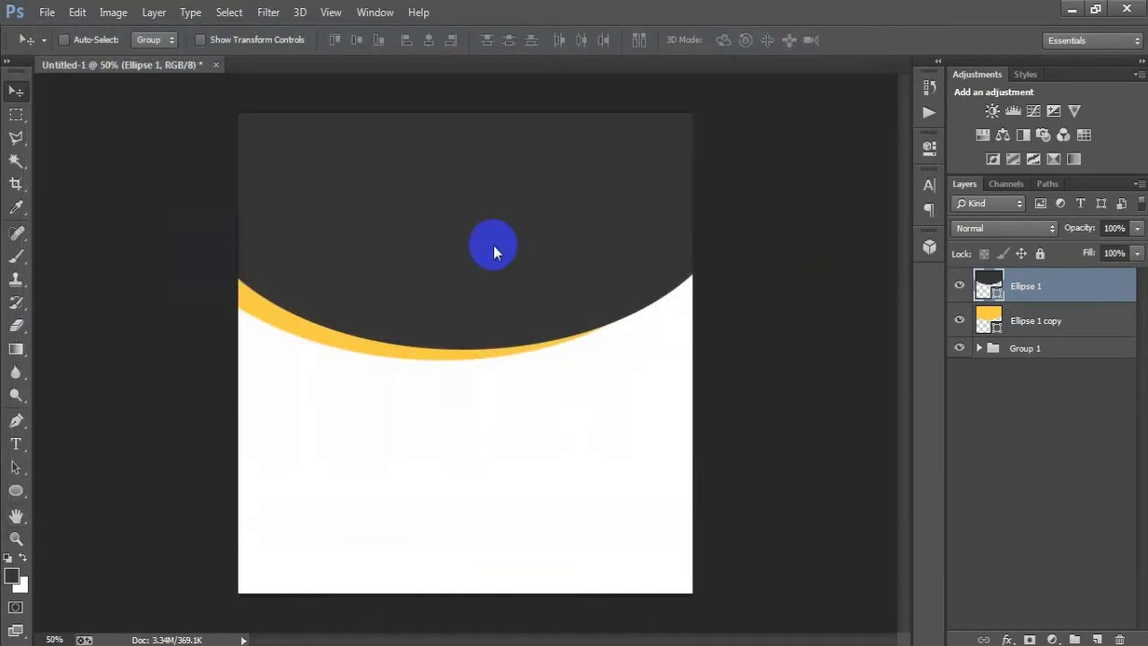
- Enlarge the placed house photo slightly beyond the canvas width and move it up to cover the dark ellipse
drag(691, 513, 708, 525)
drag(627, 422, 627, 320)
click(589, 40)
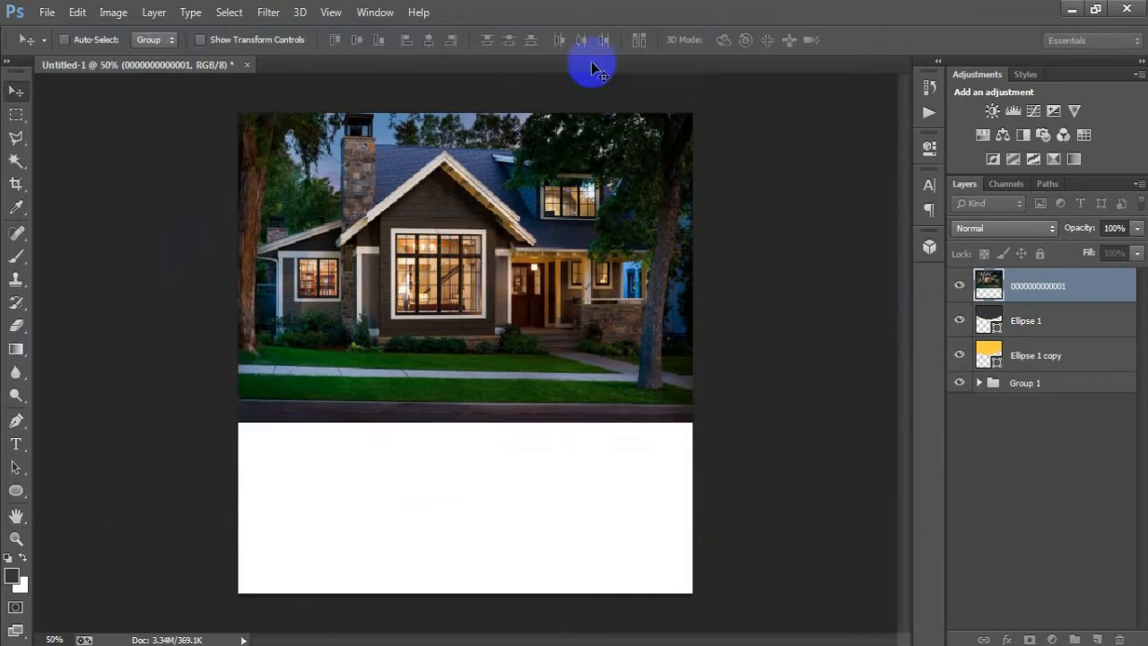
- Clip the house photo to the dark ellipse with a clipping mask and rasterize the photo layer
right_click(1064, 291)
click(796, 410)
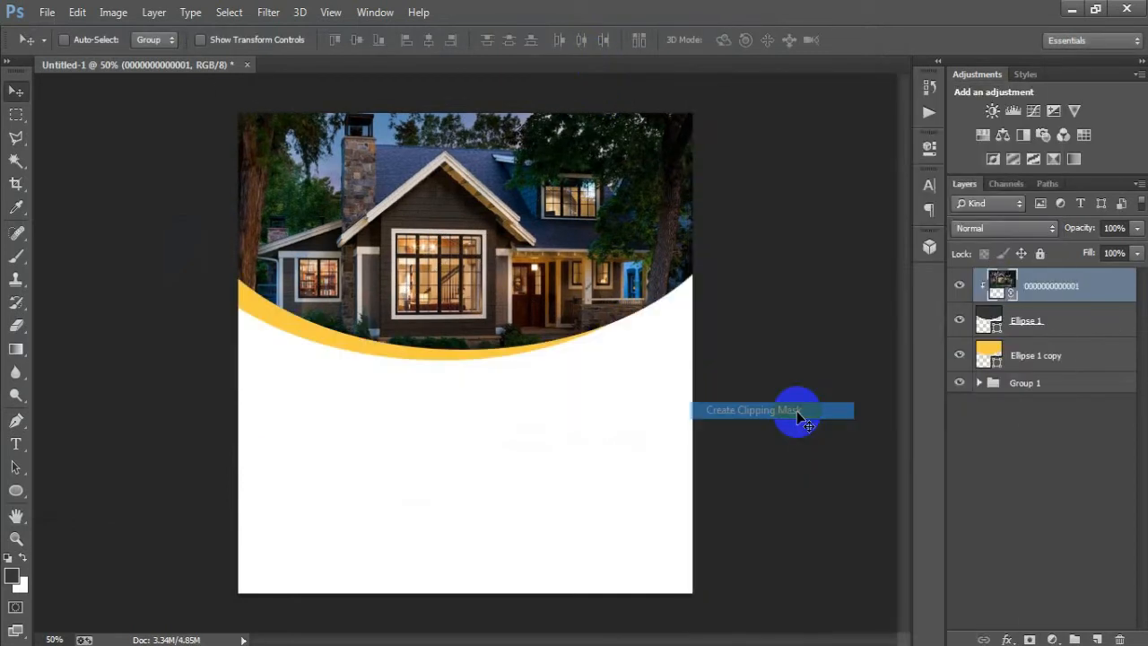
right_click(1069, 296)
click(737, 333)
- Move the house photo up within the ellipse and scale it down to about 94% of its size
drag(577, 295, 583, 271)
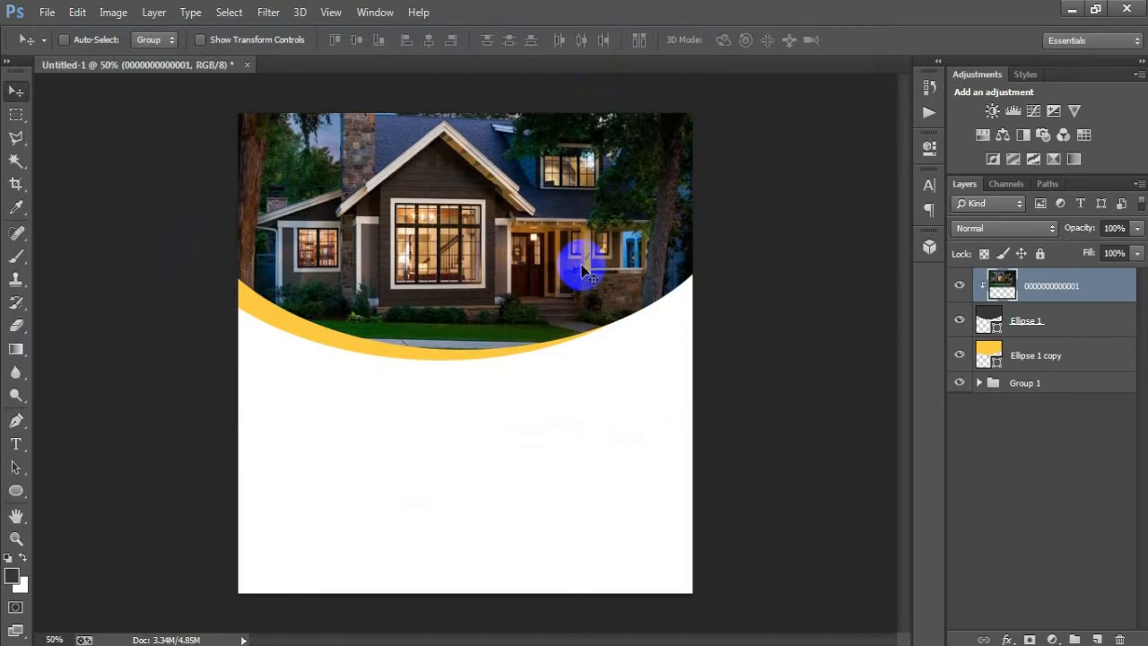
key(ctrl+t)
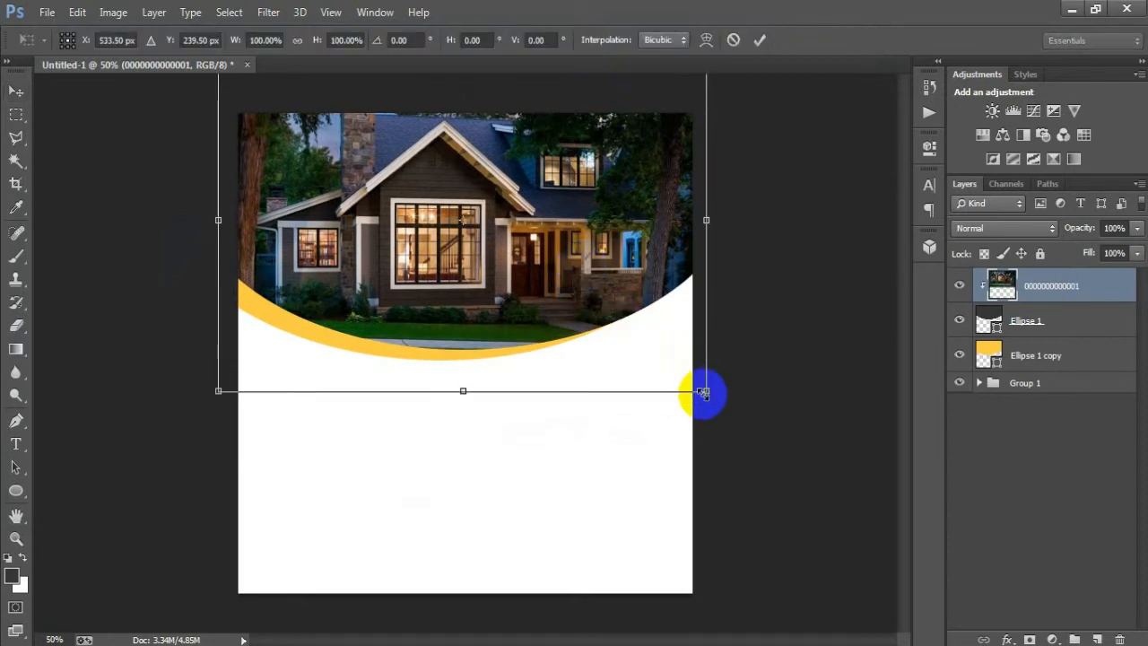
drag(699, 388, 688, 380)
drag(615, 289, 610, 297)
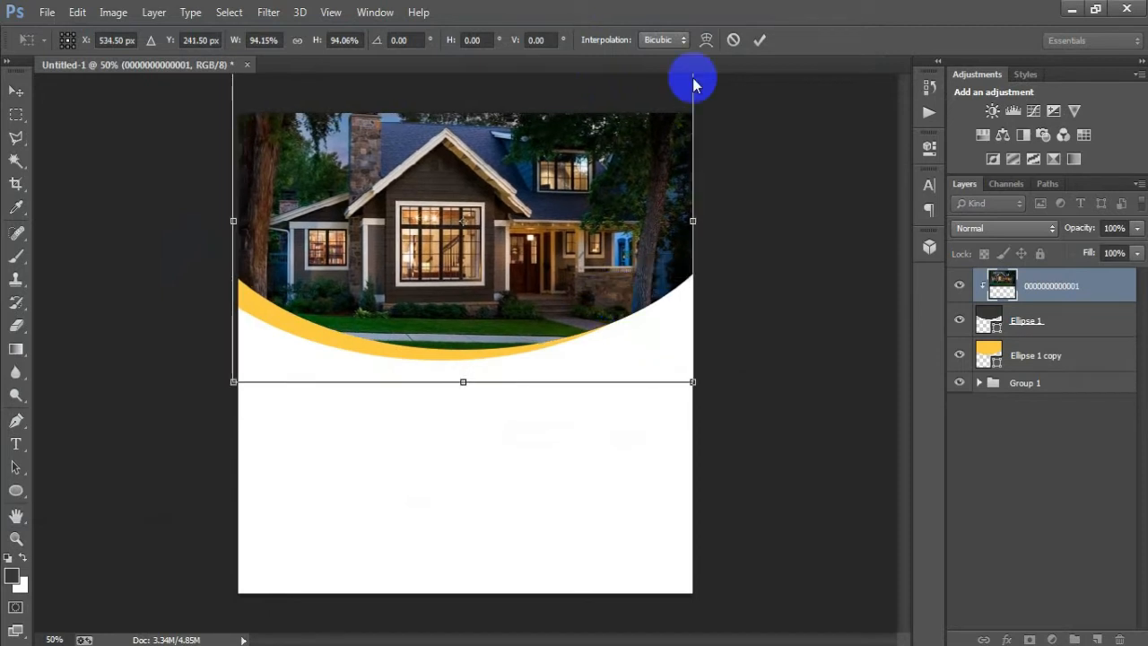
click(759, 40)
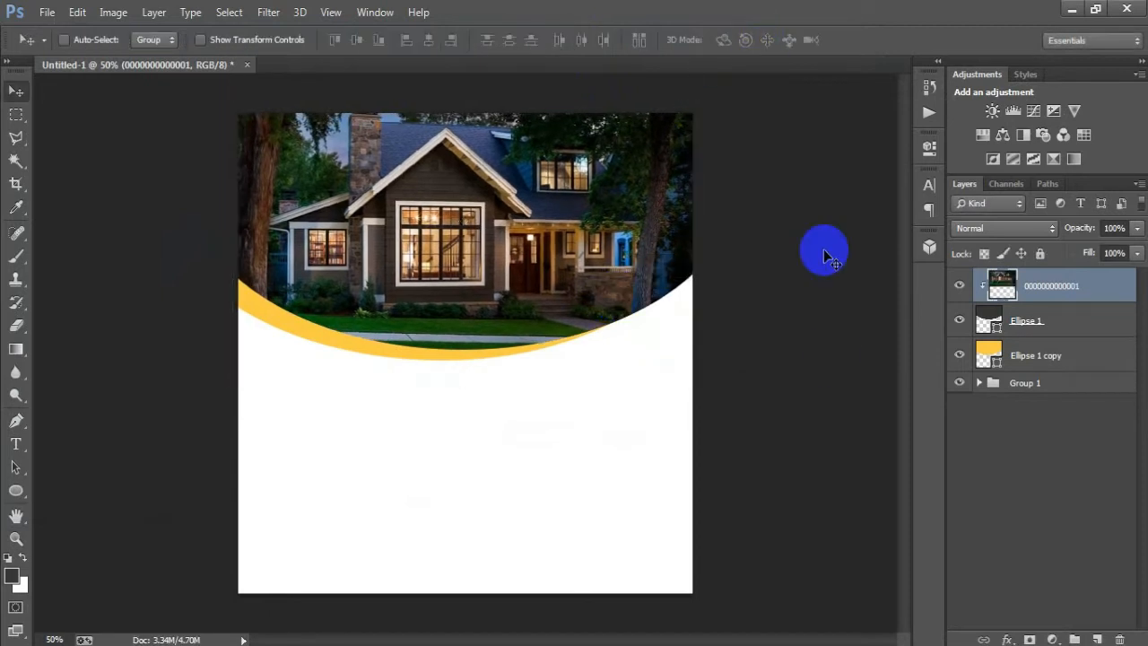
- Group the clipped house photo layer together with the Ellipse 1 and Ellipse 1 copy layers
ctrl+click(1050, 385)
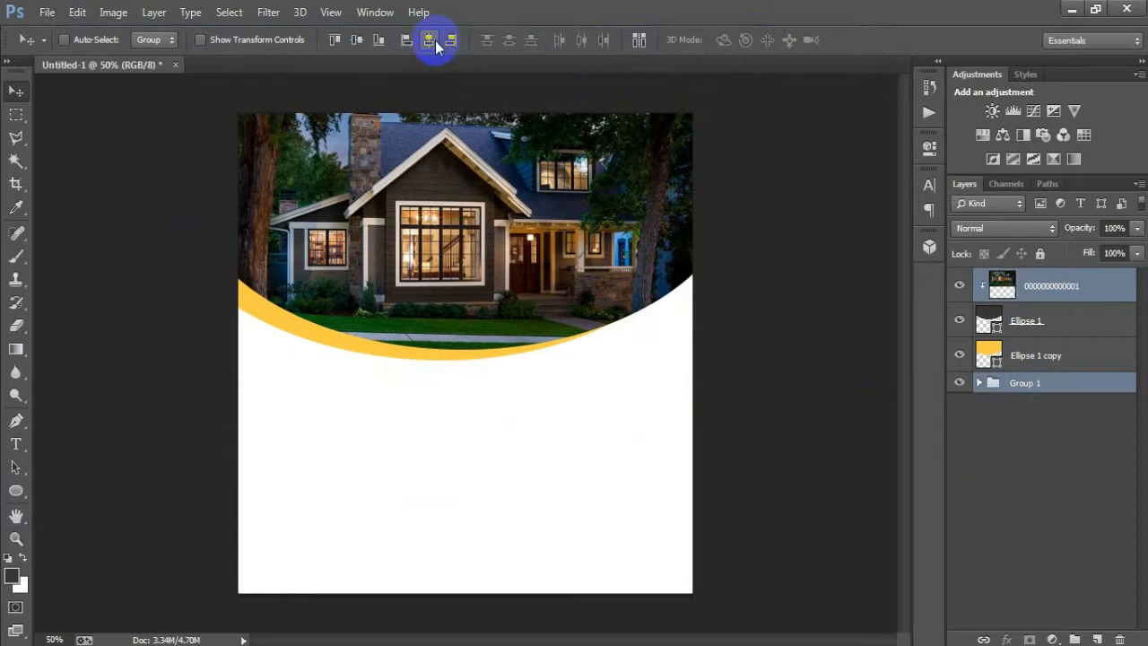
click(1068, 288)
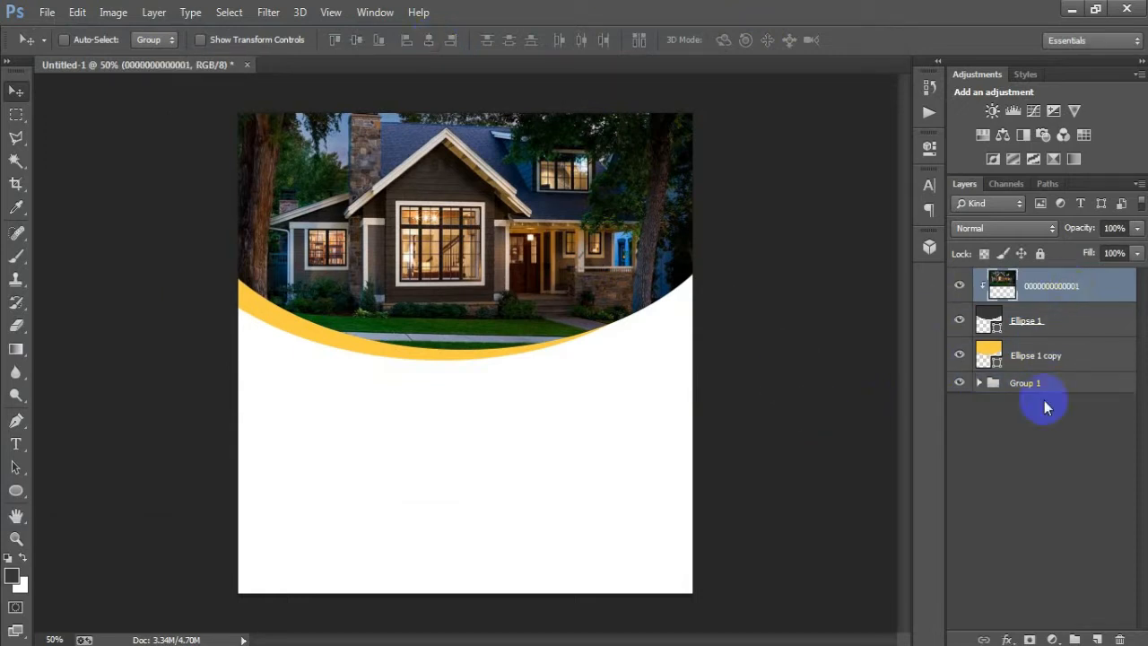
shift+click(1052, 359)
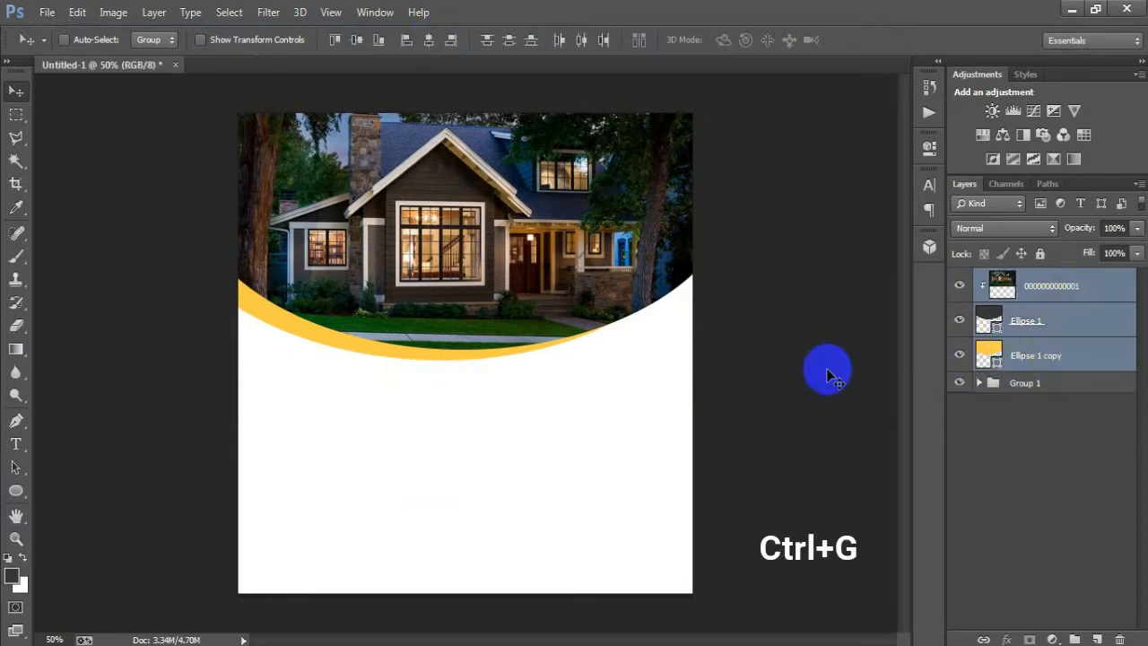
key(ctrl+g)
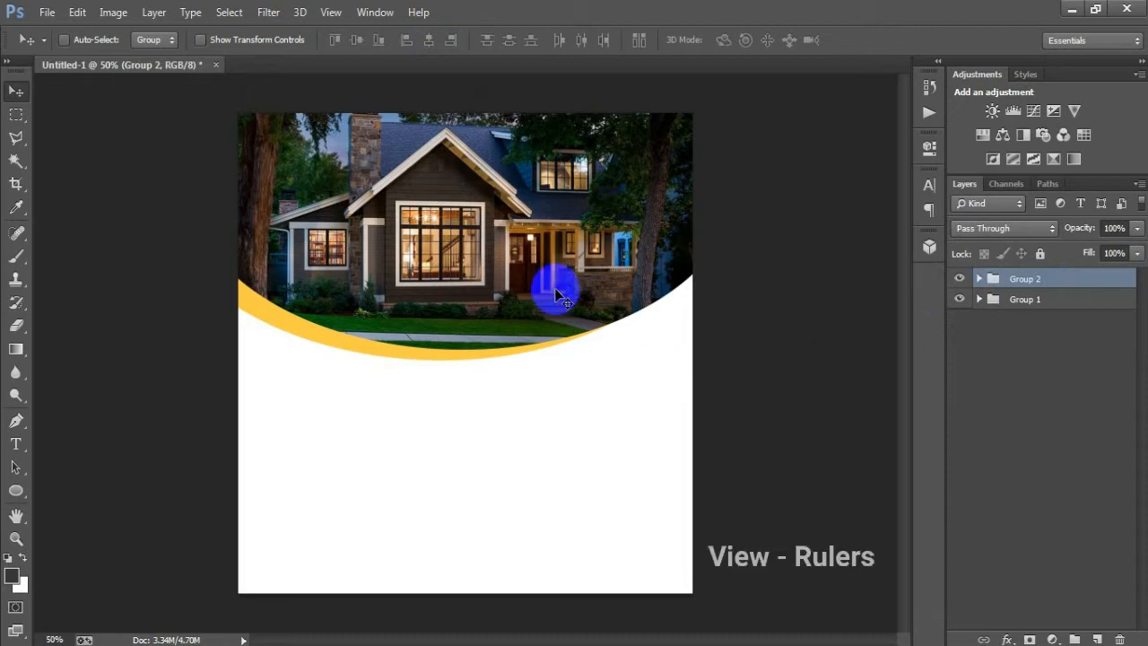
- Show the rulers and place vertical margin guides inside both side edges, plus horizontal guides just below the yellow curve and just above the bottom edge
click(331, 12)
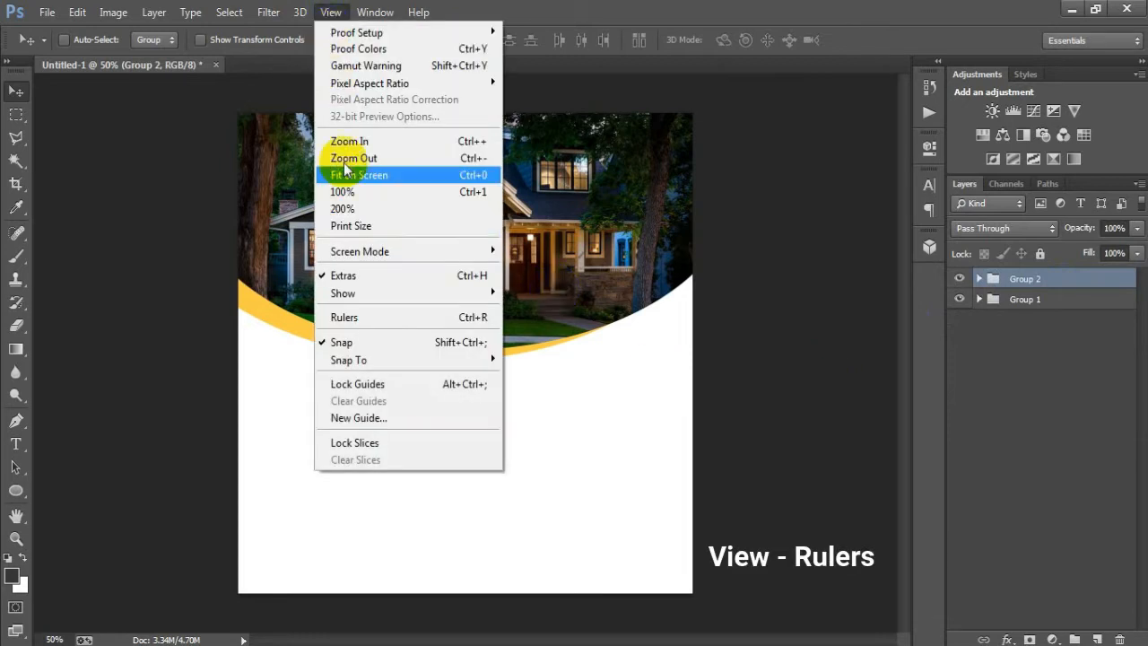
click(397, 316)
drag(45, 343, 277, 376)
drag(43, 432, 670, 450)
drag(458, 84, 468, 381)
drag(440, 82, 440, 580)
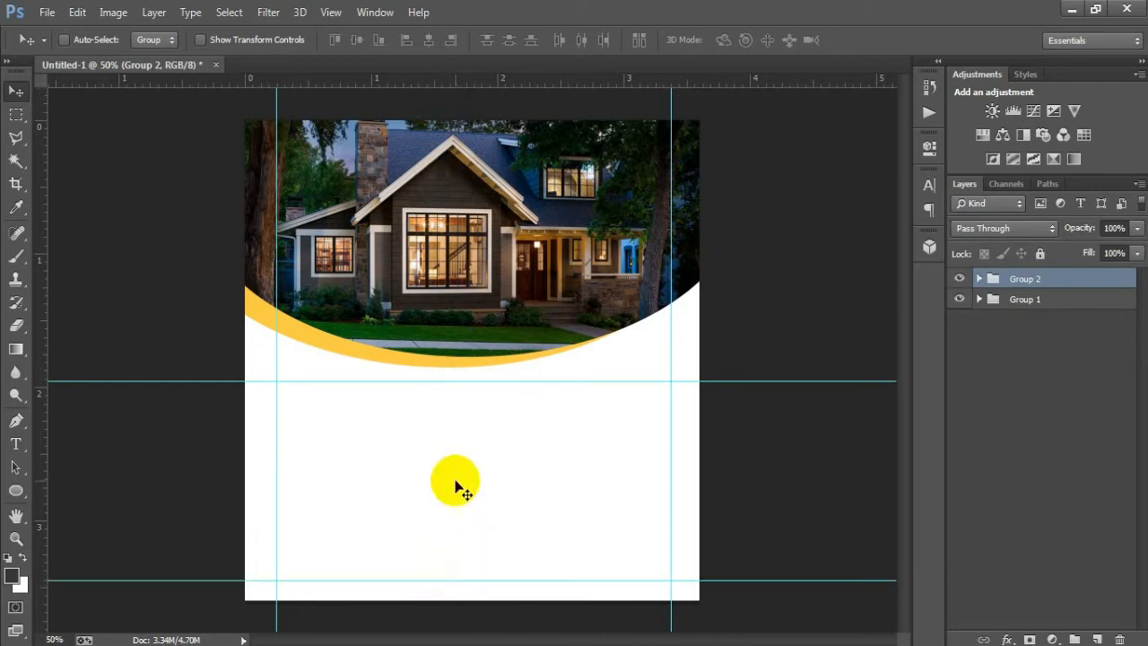
- On a new layer, add the text MODERN in Montserrat Bold 8 pt below the curve, near the left margin guide
click(1096, 639)
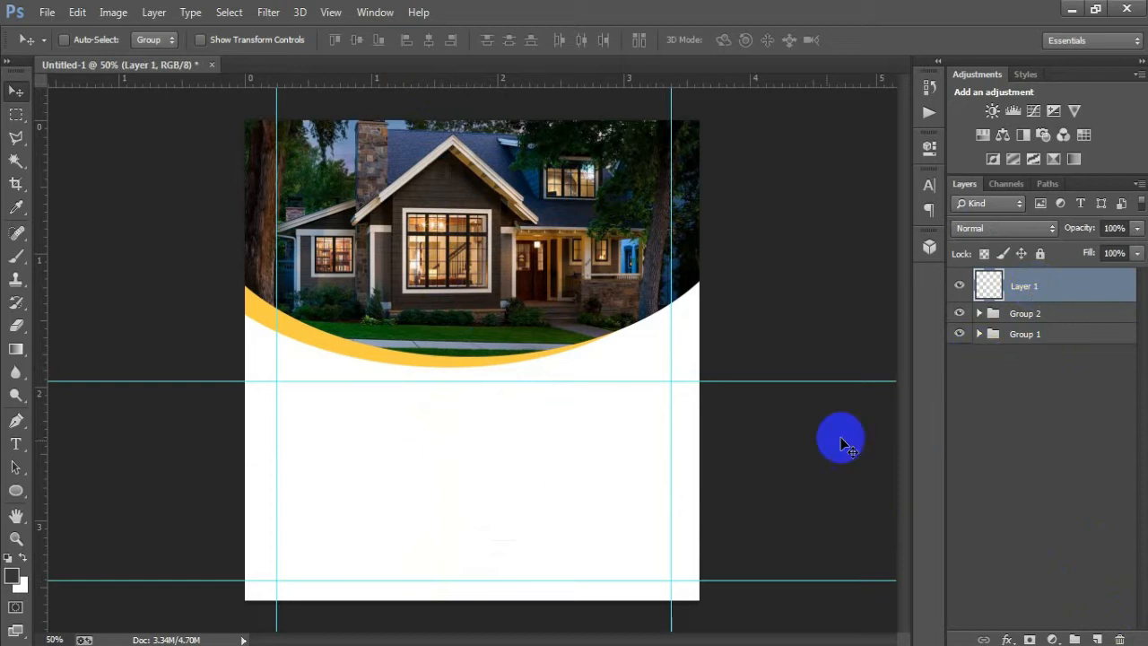
right_click(56, 440)
click(117, 445)
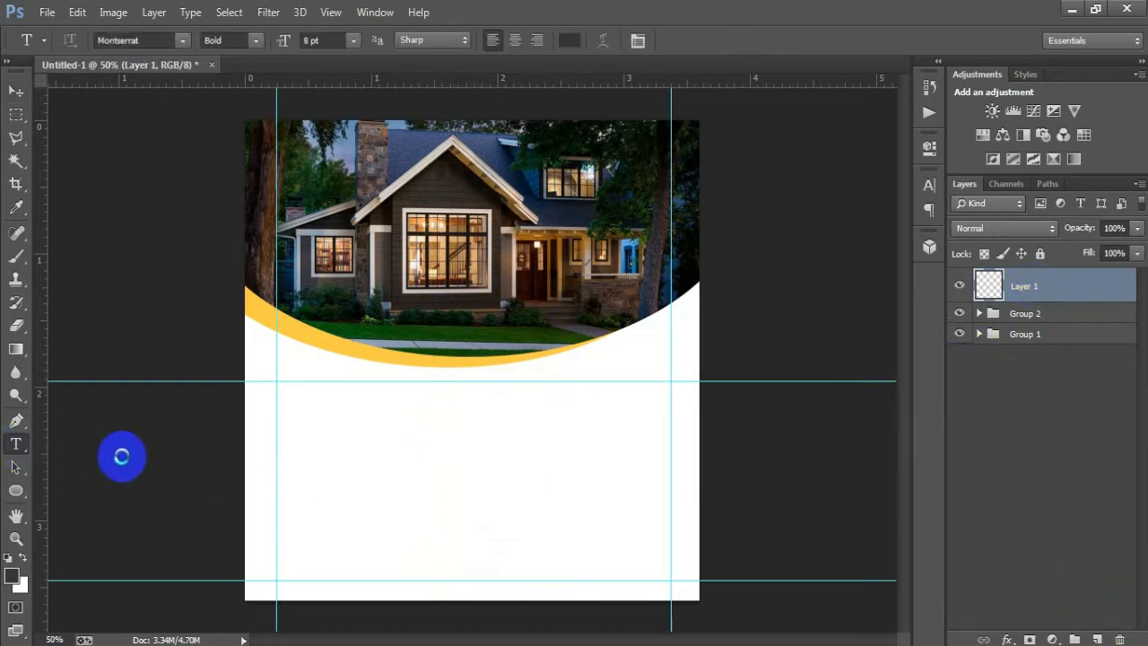
click(291, 433)
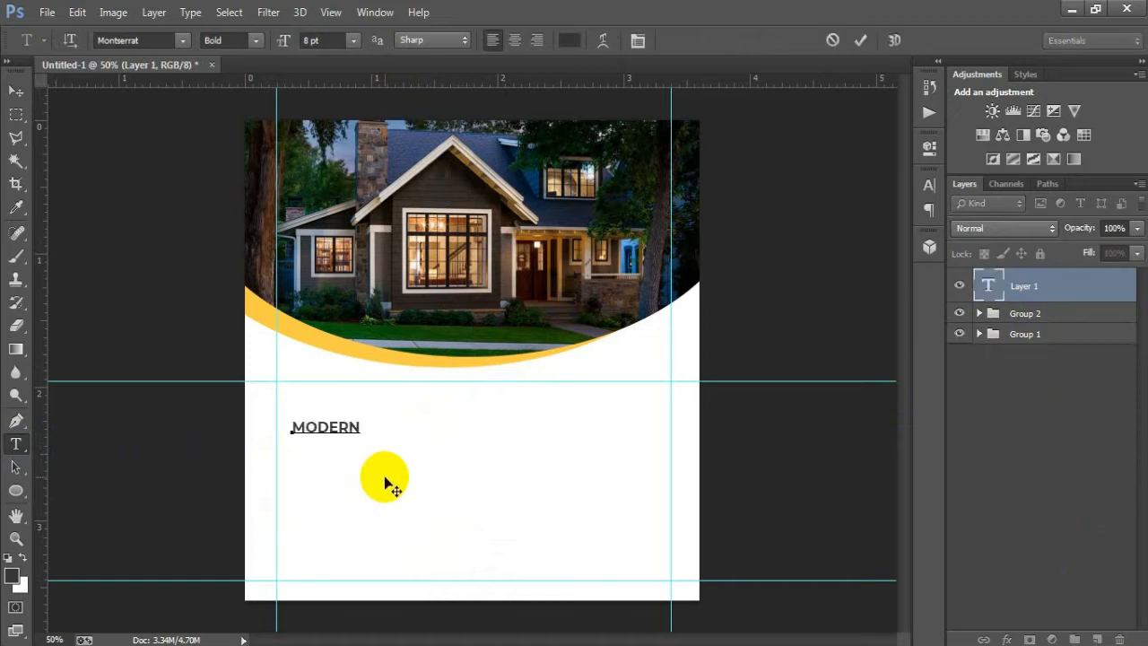
click(15, 91)
drag(326, 421, 323, 418)
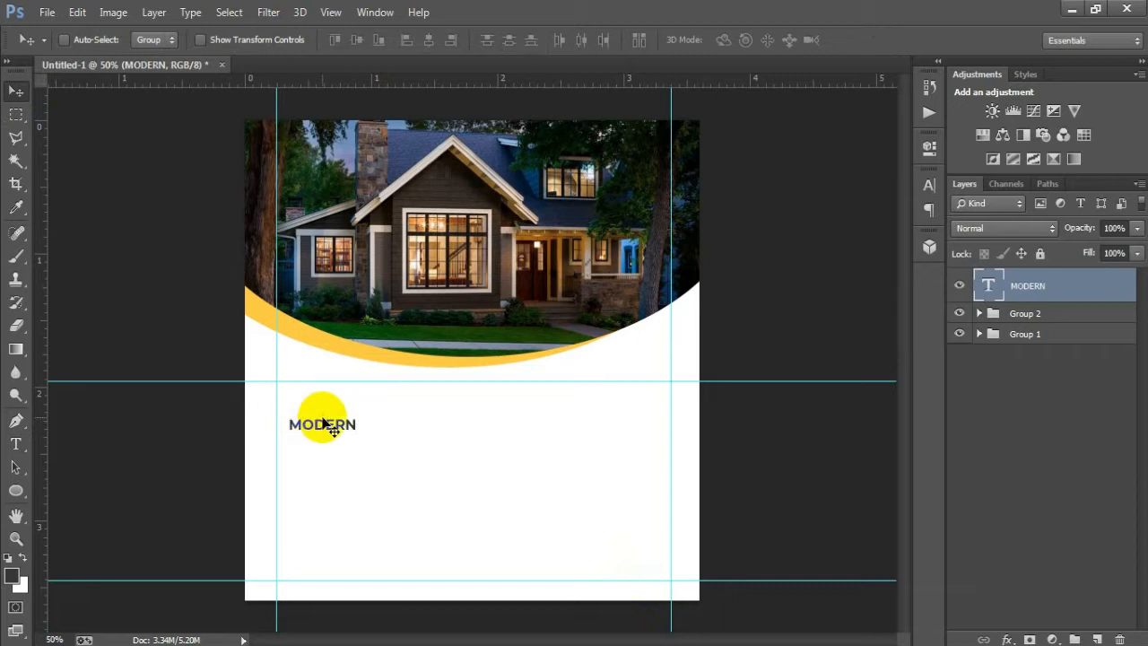
- Color the MODERN text yellow ffcb3f by sampling the accent curve
click(930, 186)
click(884, 290)
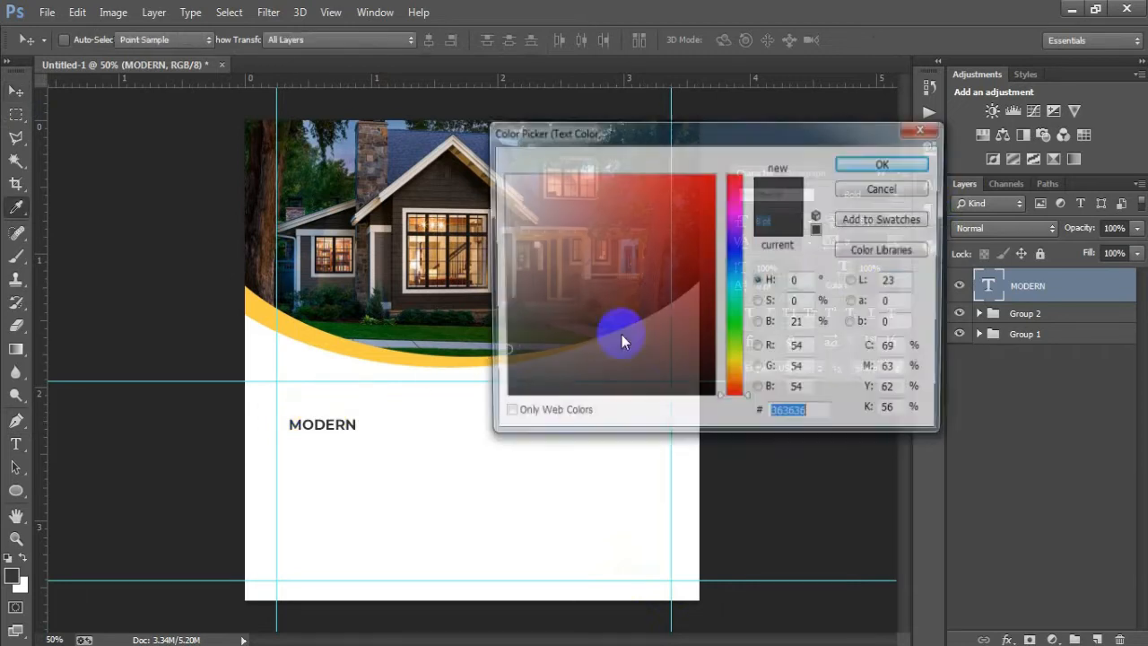
click(309, 334)
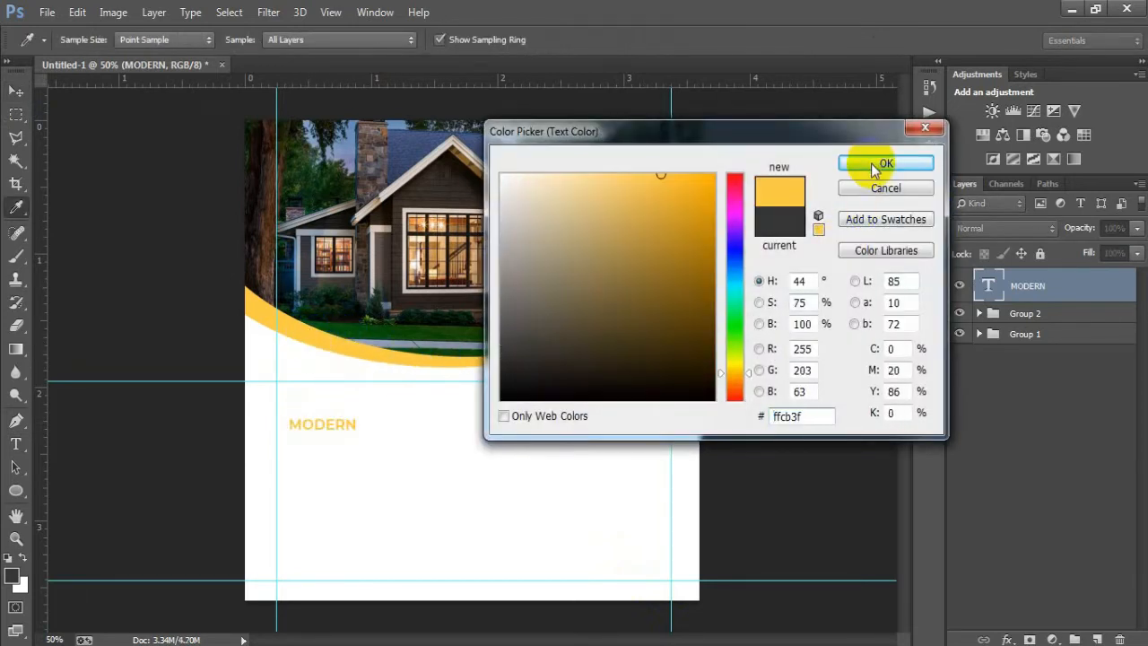
click(877, 163)
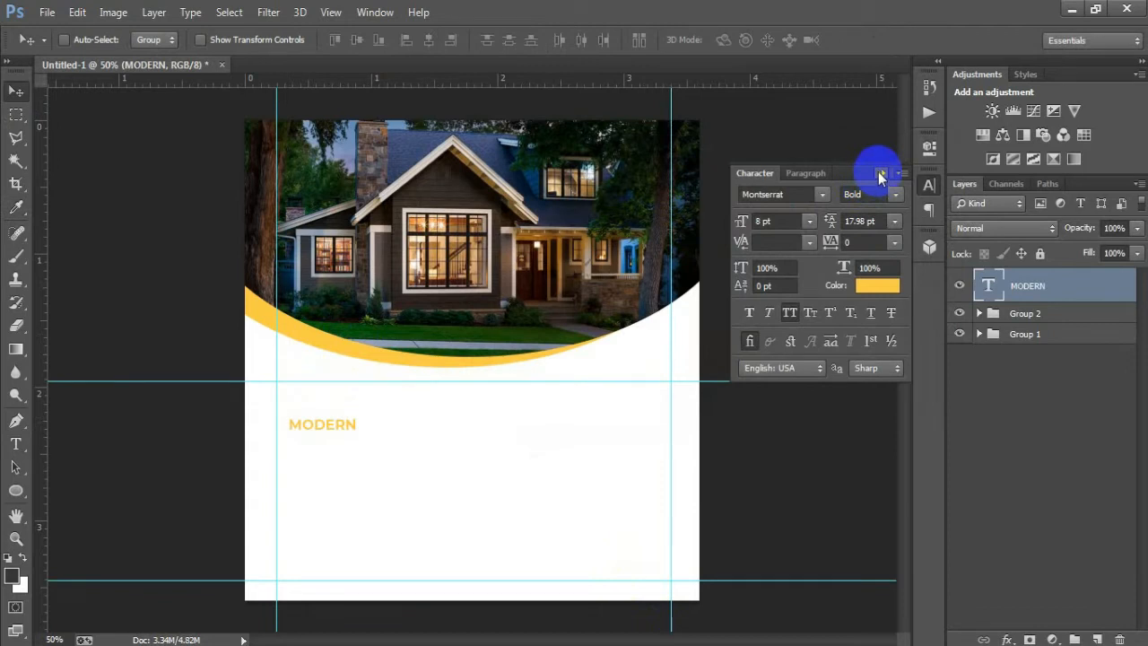
click(879, 175)
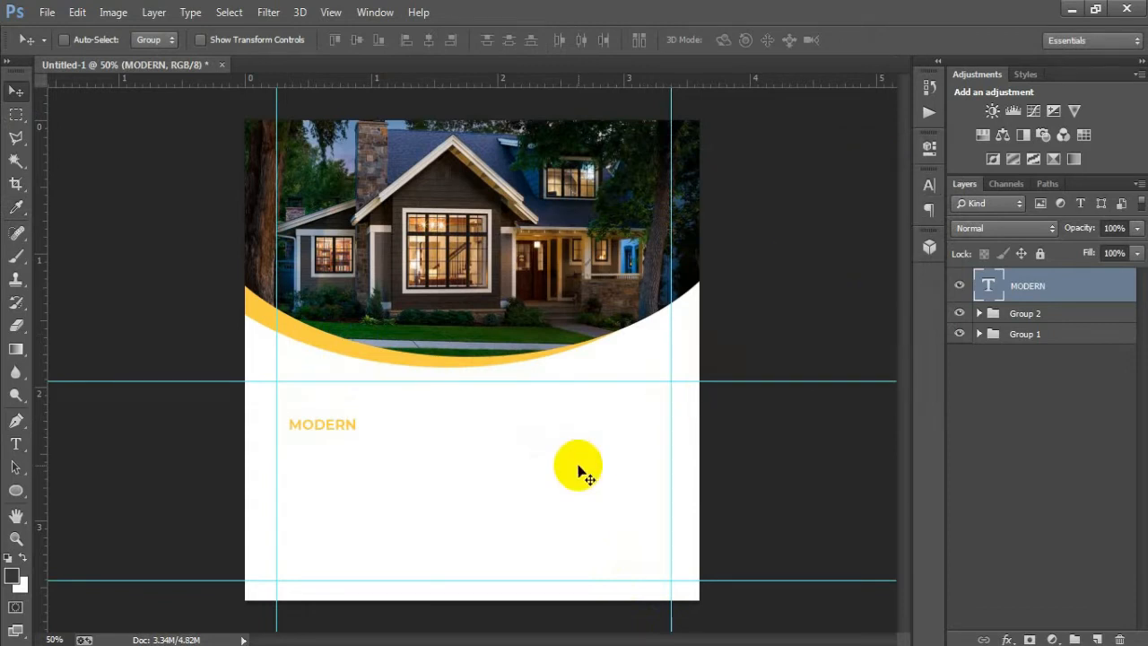
- Scale the MODERN text to about 158% width and 192% height, with its left edge on the left margin guide
key(ctrl+t)
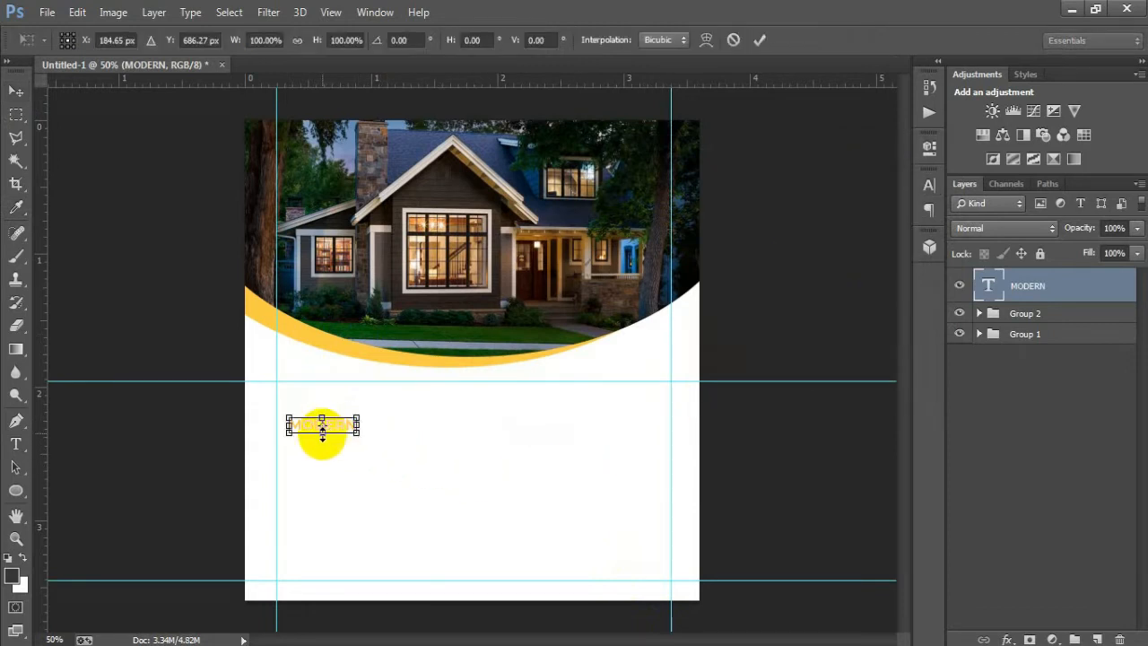
mouse_move(358, 435)
mouse_down()
mouse_move(375, 453)
mouse_move(358, 427)
mouse_up()
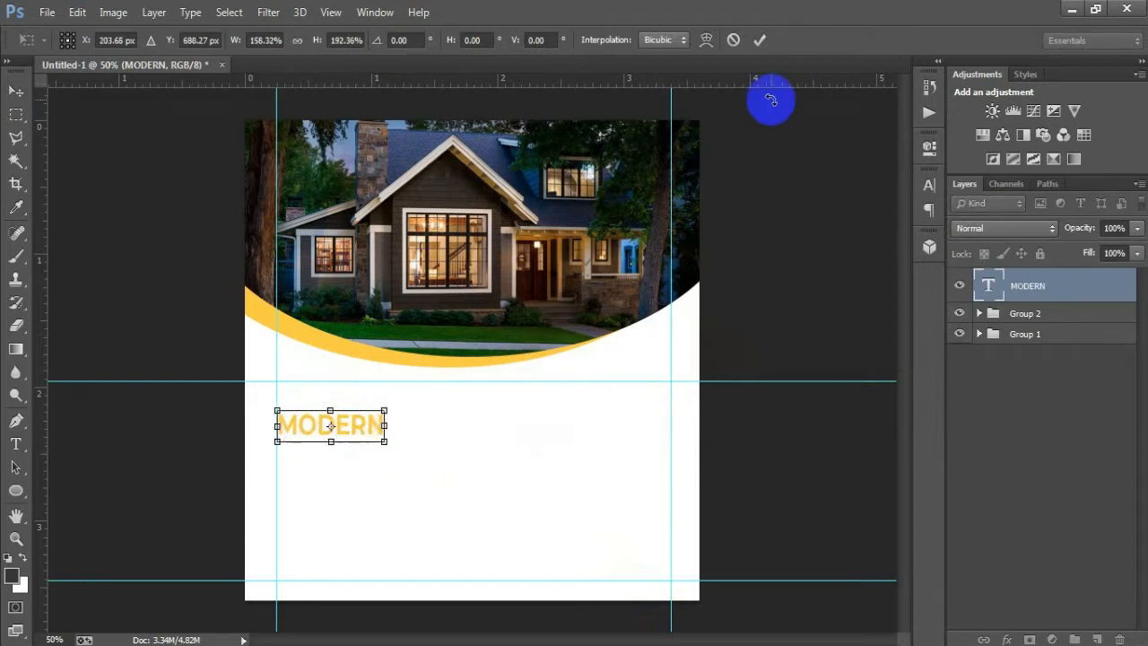
click(759, 39)
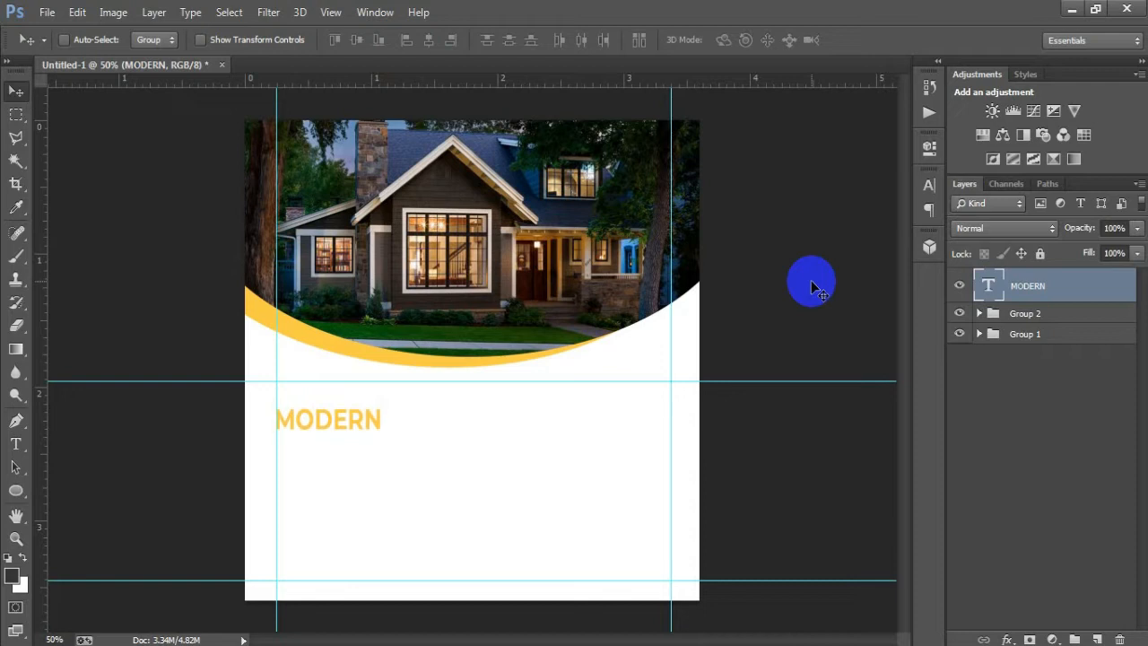
- Duplicate the MODERN text directly below itself and change the copy's wording to HOUSE
key(ctrl+j)
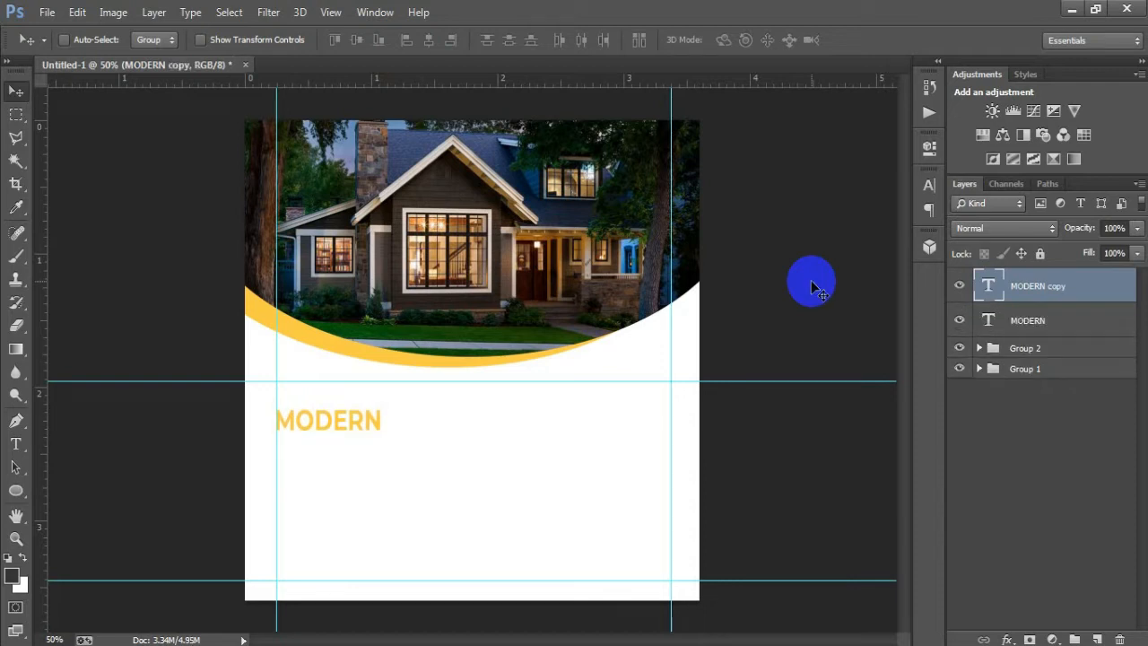
drag(358, 453, 315, 465)
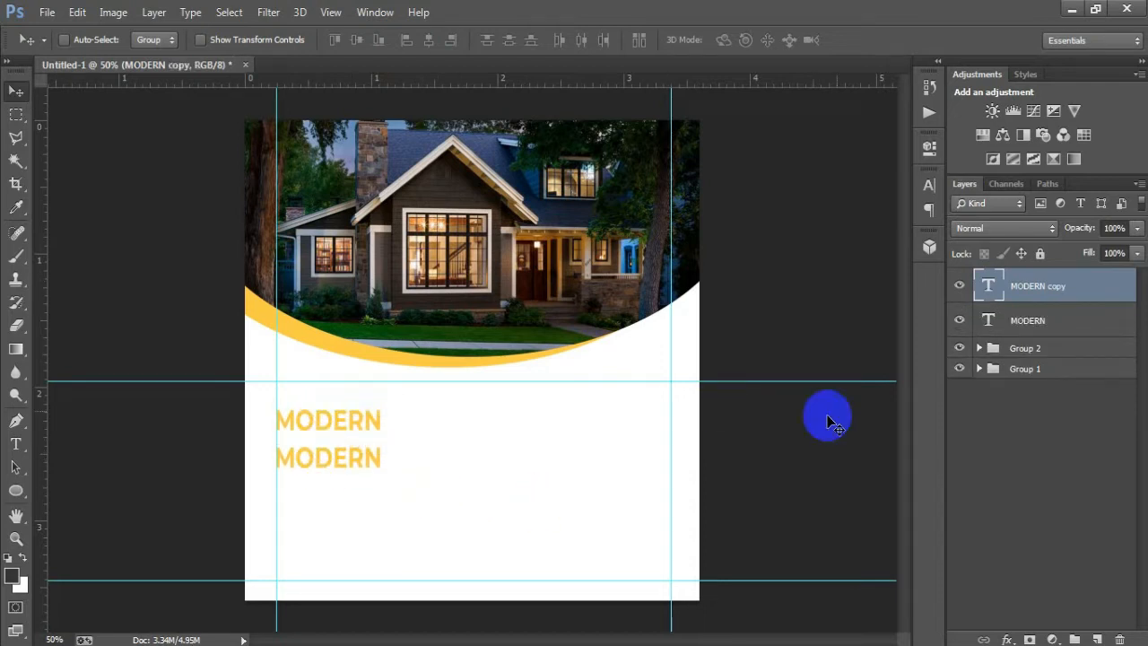
double_click(990, 287)
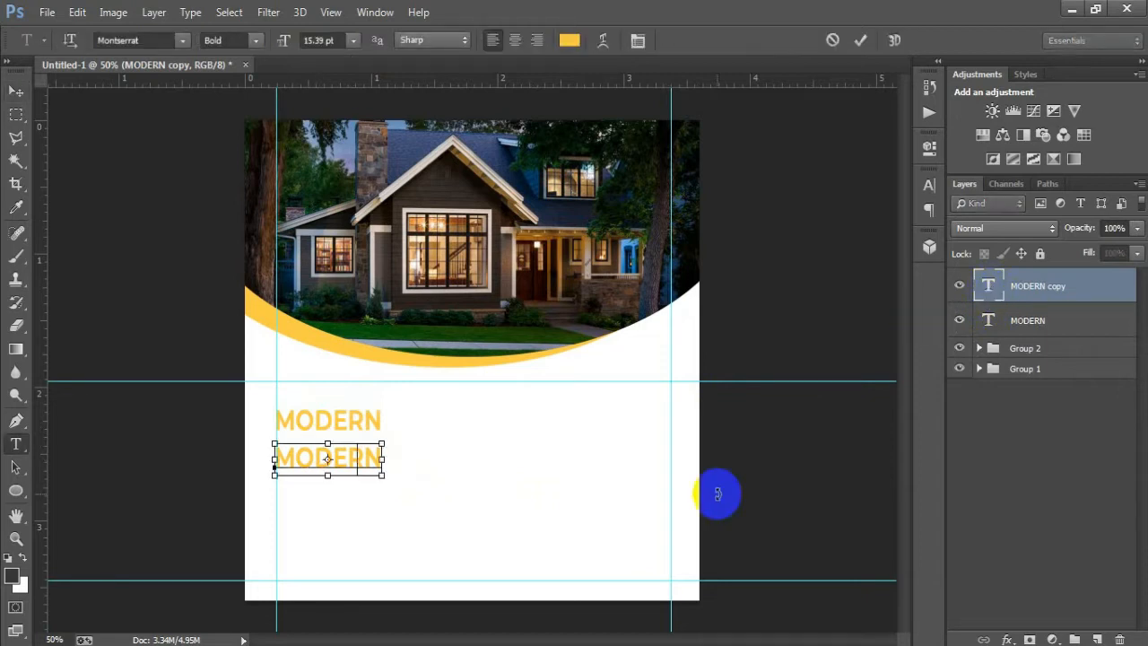
text(HOUSE)
click(859, 40)
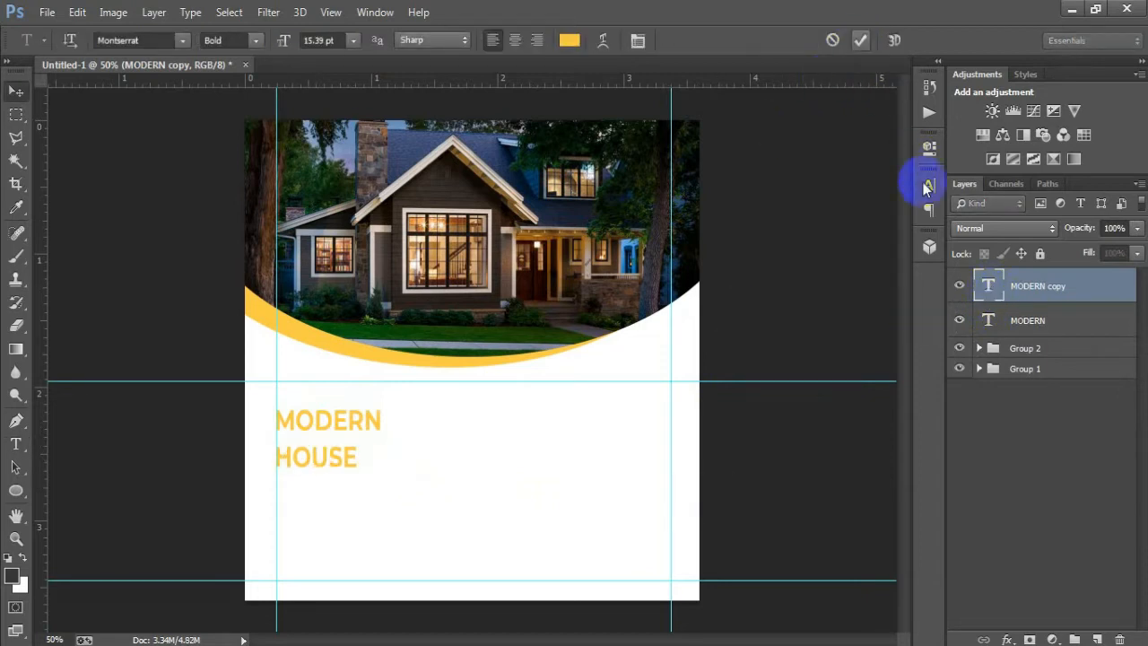
key(v)
- Set the HOUSE text color to dark gray 363636
click(929, 188)
click(883, 273)
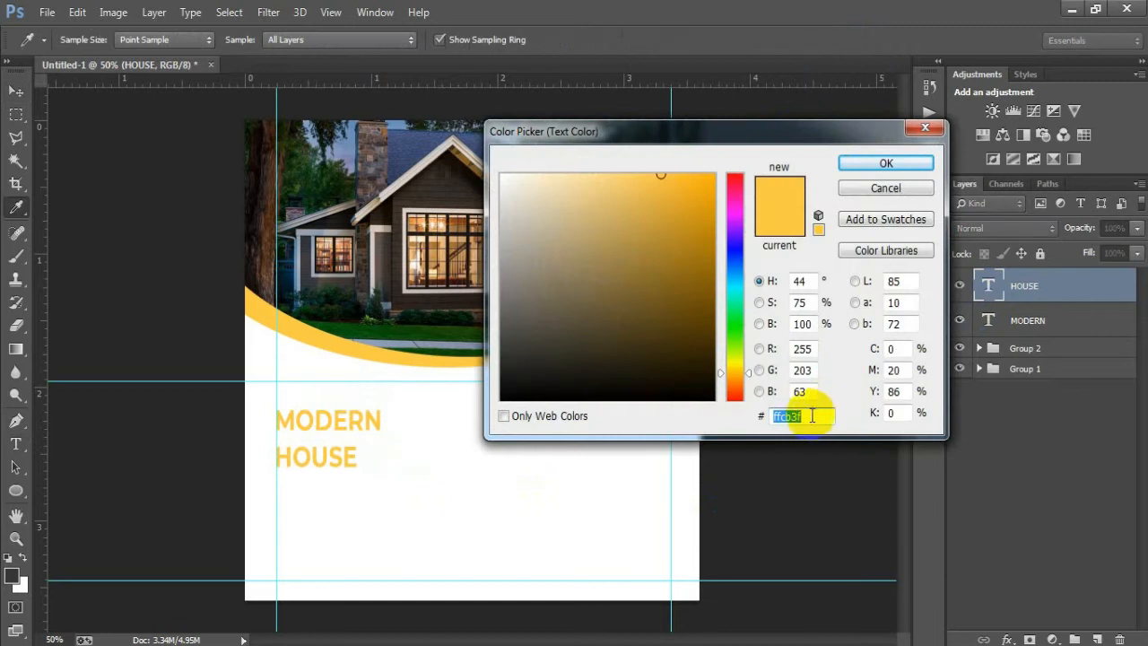
text(363636)
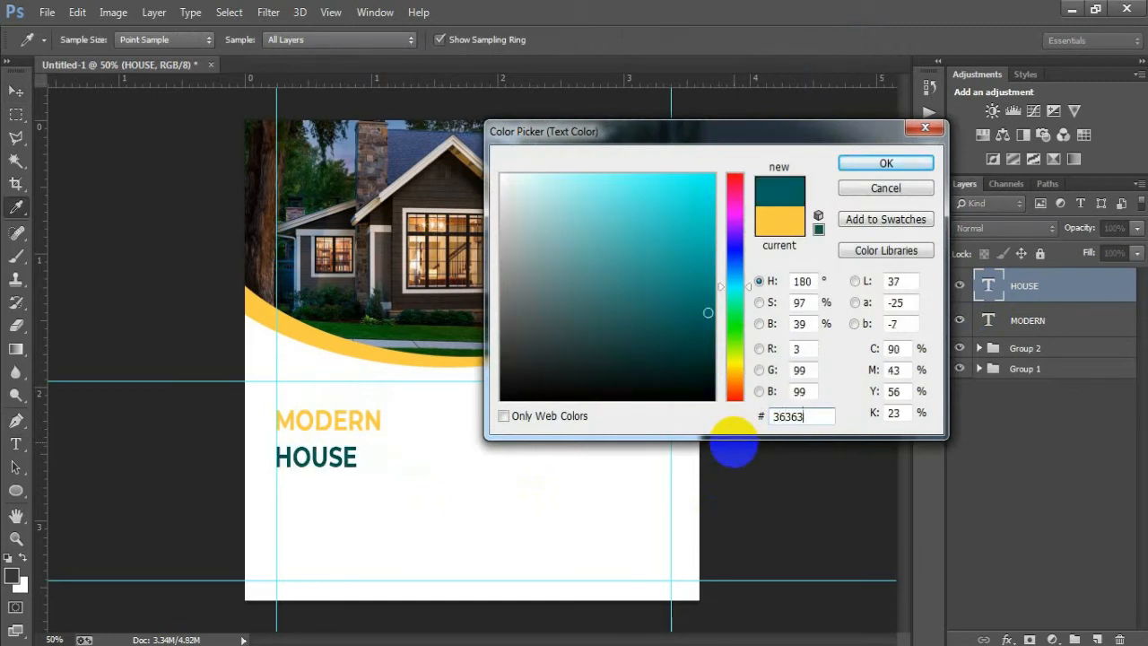
click(885, 164)
click(883, 176)
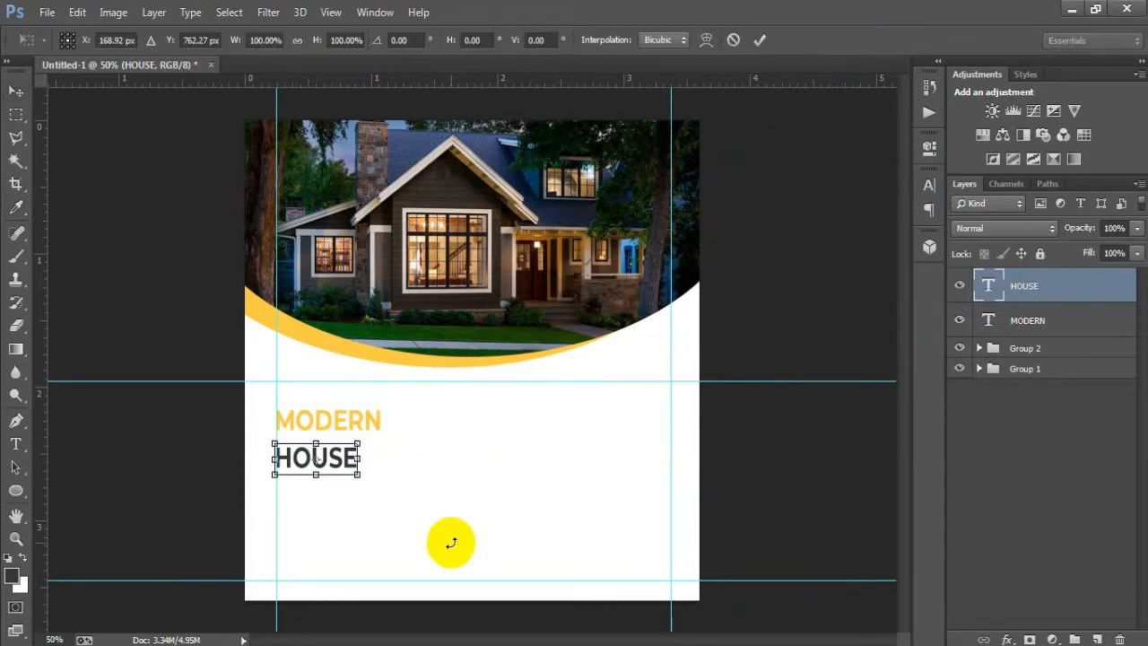
- Scale the HOUSE text to about 170% and nudge it flush with the left margin guide, tight beneath MODERN
drag(360, 475, 393, 475)
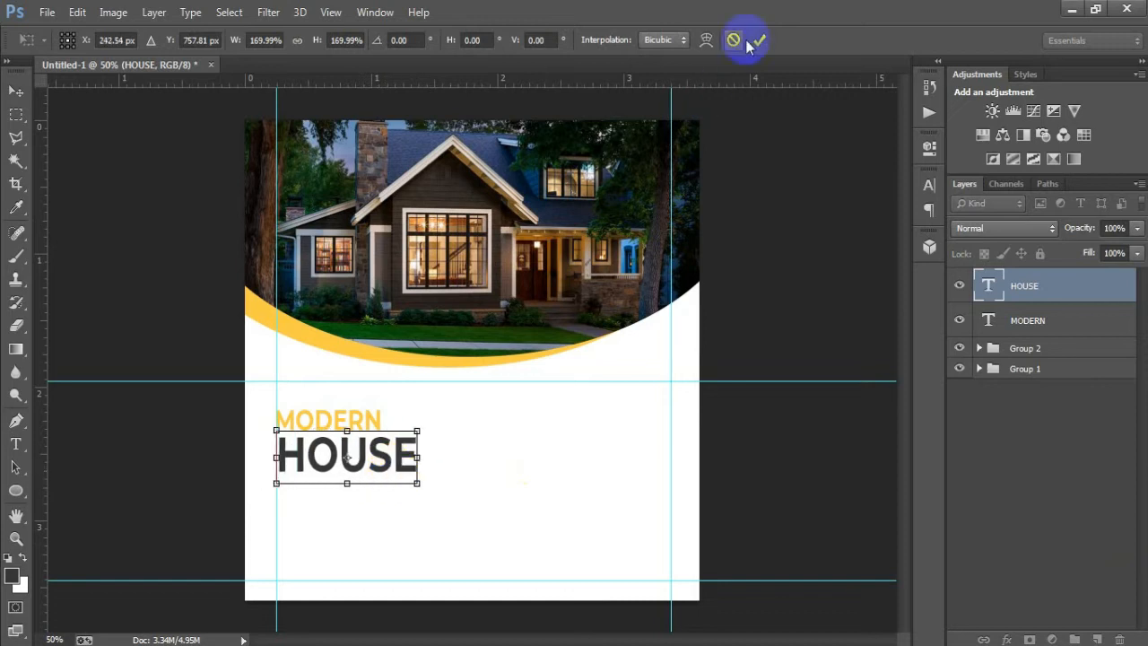
click(757, 41)
key(Left)
key(Left)
key(Left)
key(Left)
key(Left)
key(Left)
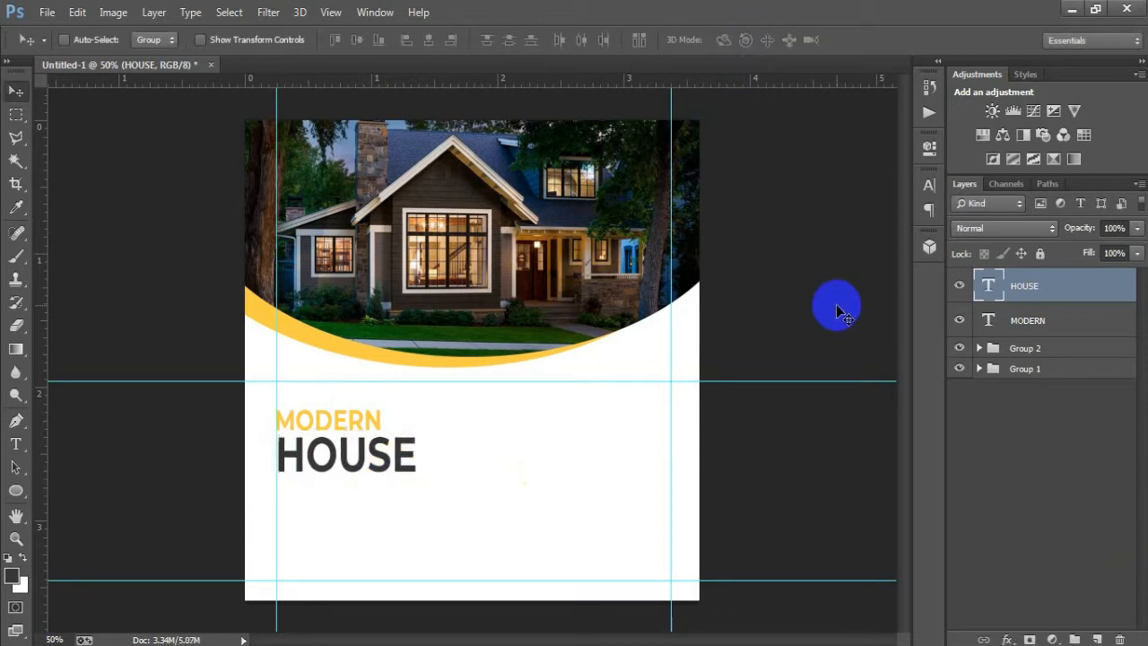
key(Down)
key(Down)
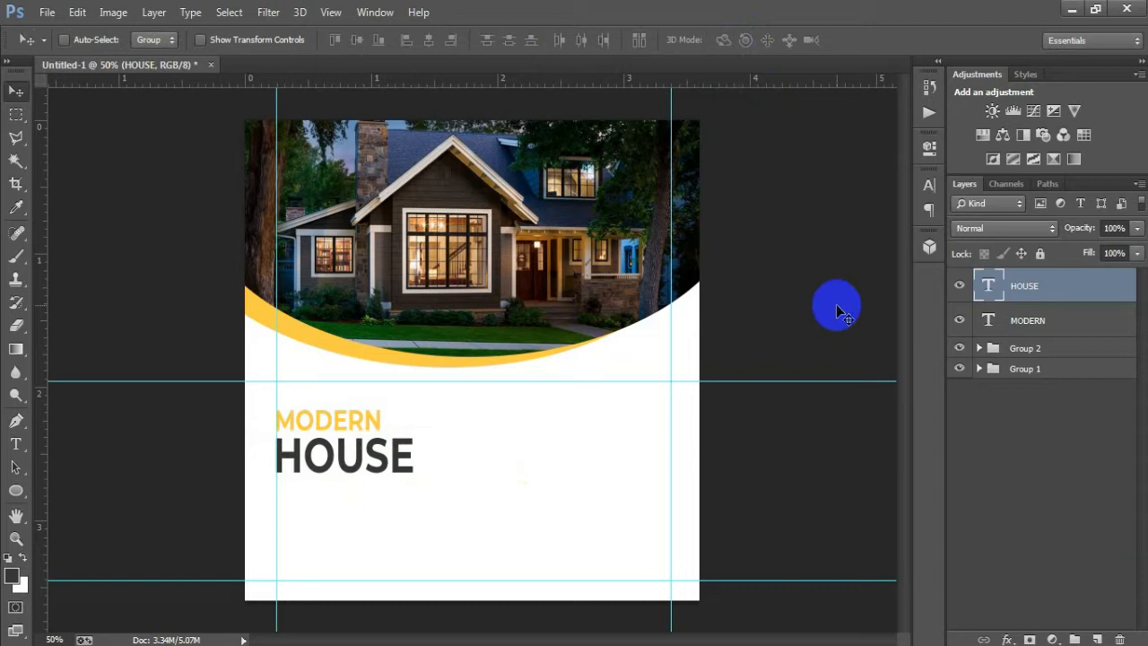
key(Up)
key(Up)
key(Up)
key(Up)
key(Down)
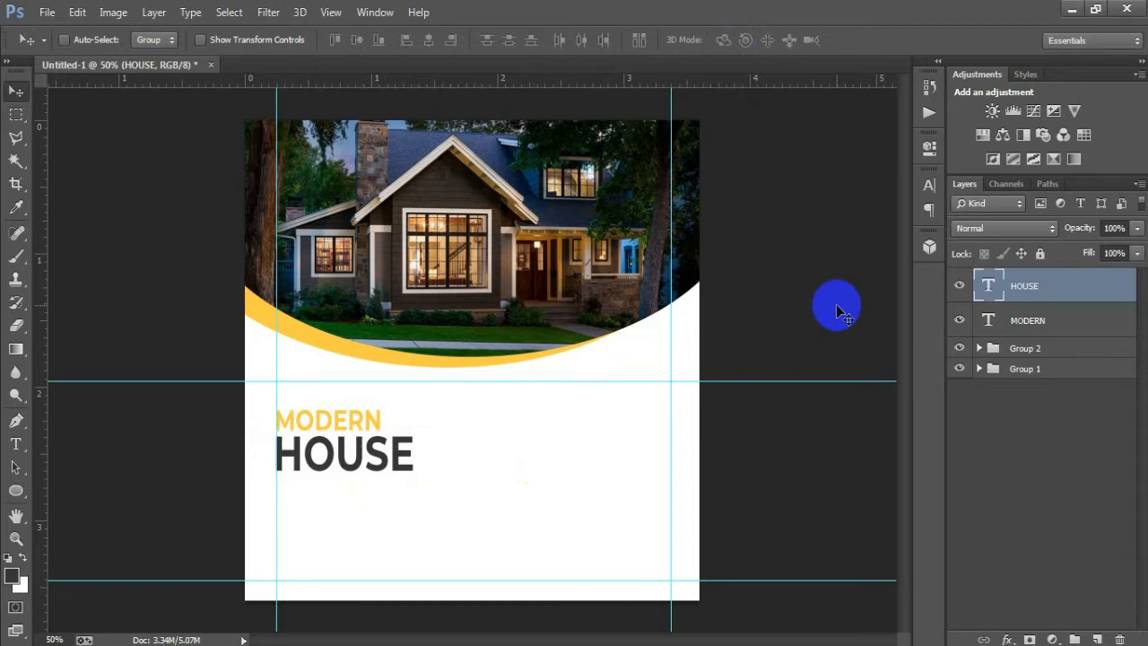
- Duplicate the HOUSE text directly below itself and change the copy's wording to FOR SALE
key(ctrl+j)
key(shift+Down)
key(shift+Down)
key(shift+Down)
key(shift+Down)
key(shift+Down)
key(shift+Down)
key(shift+Down)
key(shift+Down)
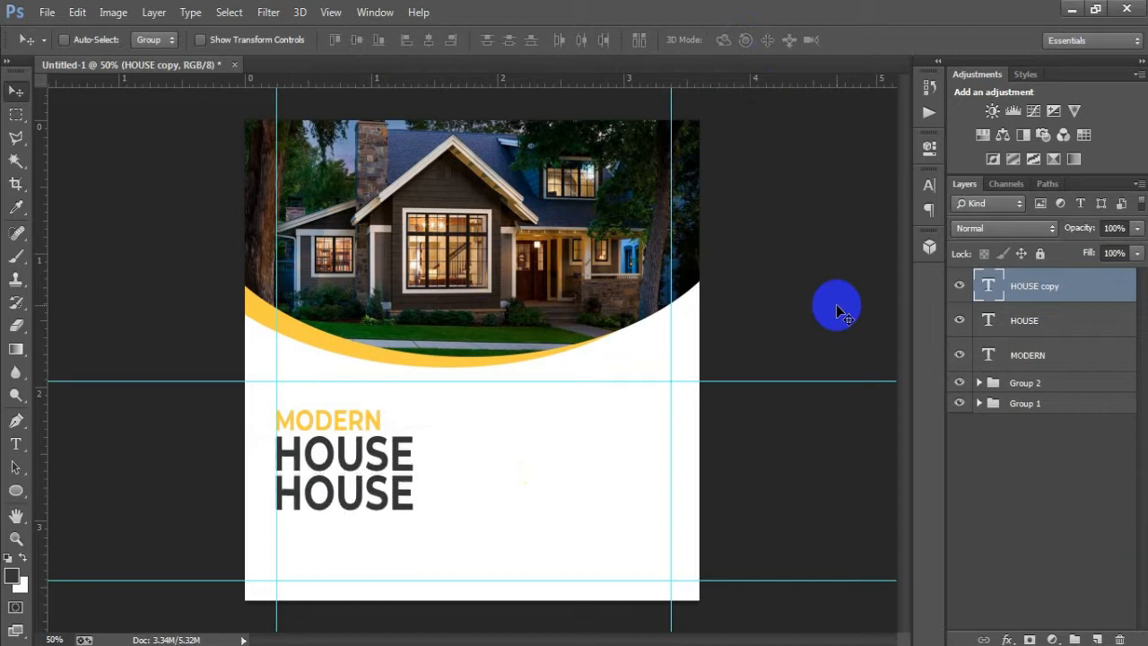
double_click(990, 285)
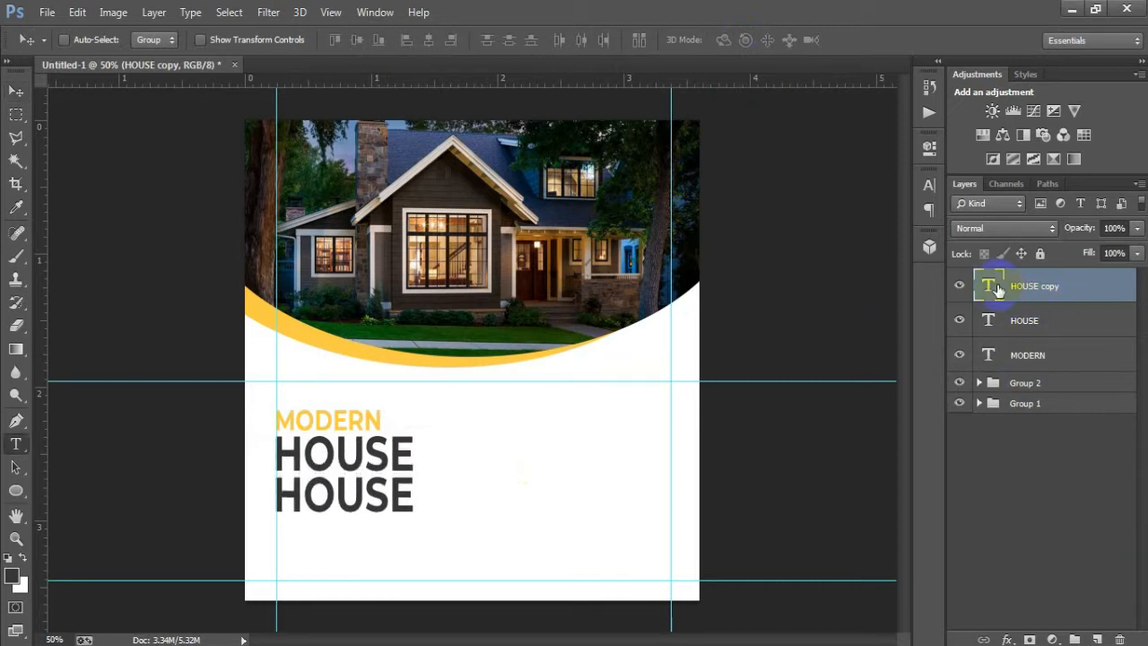
text(FOR SALE)
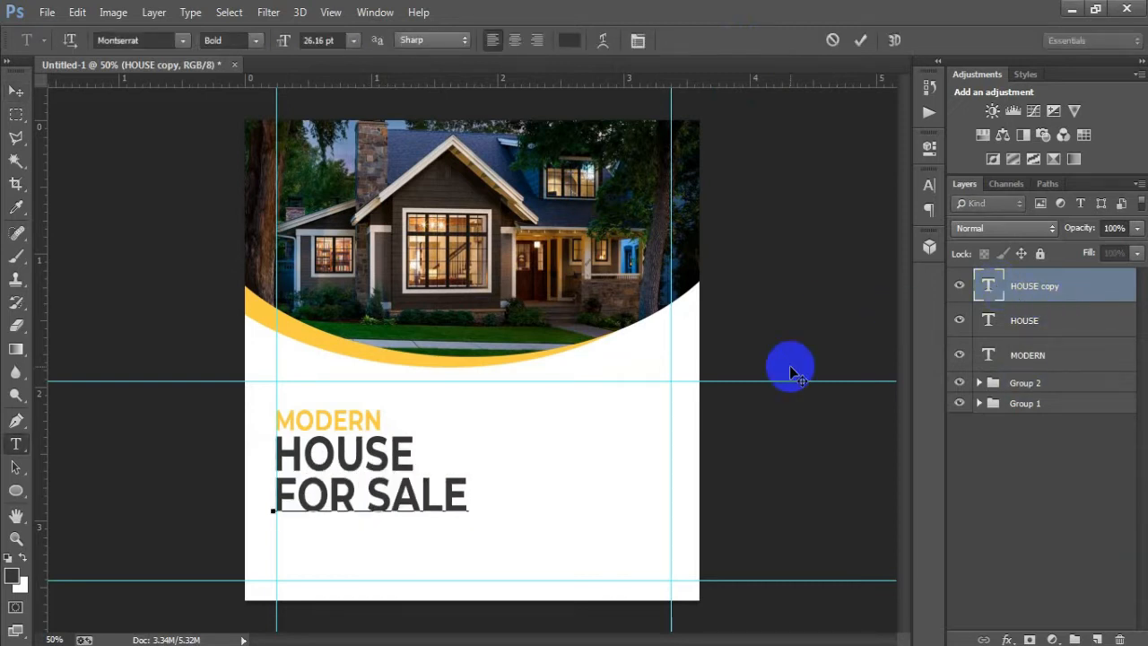
click(860, 39)
key(v)
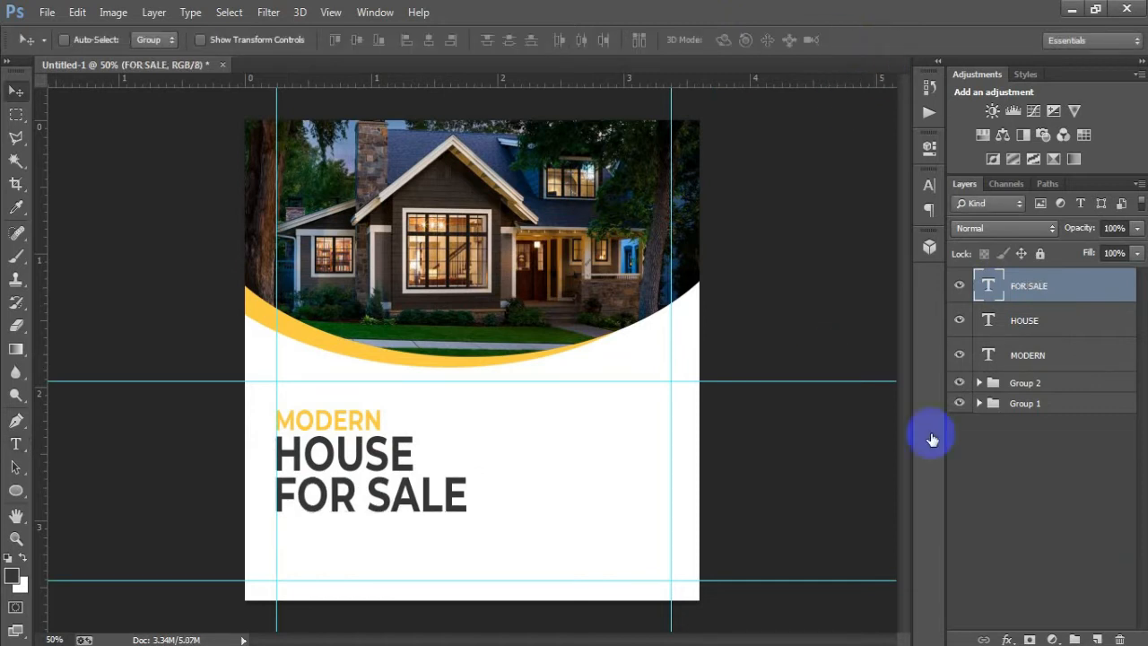
- Select the MODERN, HOUSE and FOR SALE text layers and move them up together, closer to the upper horizontal guide
shift+click(1027, 355)
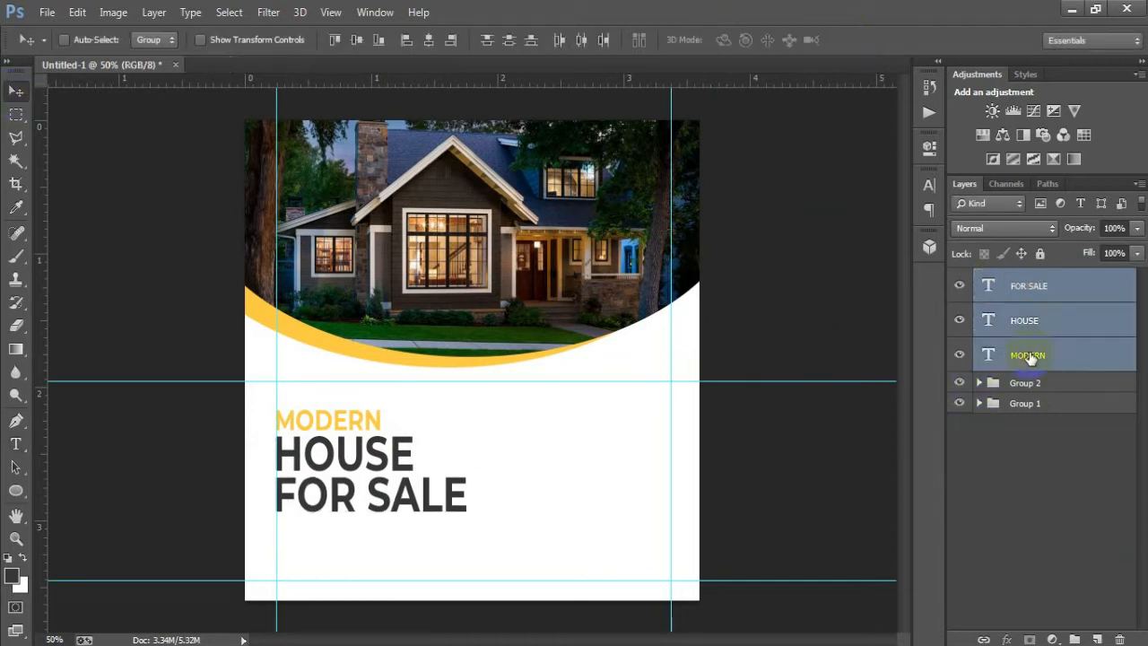
key(Up)
key(Up)
key(Up)
key(Up)
key(Up)
key(Up)
key(Up)
key(Up)
key(Up)
key(Up)
key(Up)
key(Up)
key(Up)
key(Up)
key(Up)
key(Up)
key(Up)
key(Up)
key(Up)
key(Up)
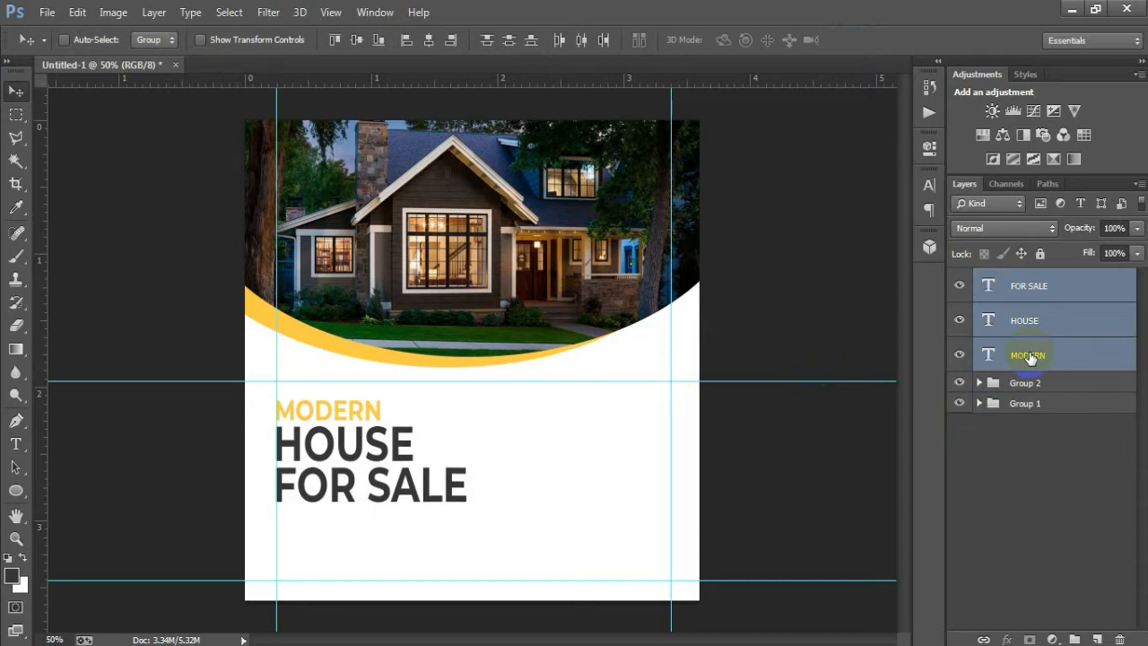
key(Up)
key(Up)
key(Up)
key(Up)
key(Up)
key(Up)
key(Up)
key(Up)
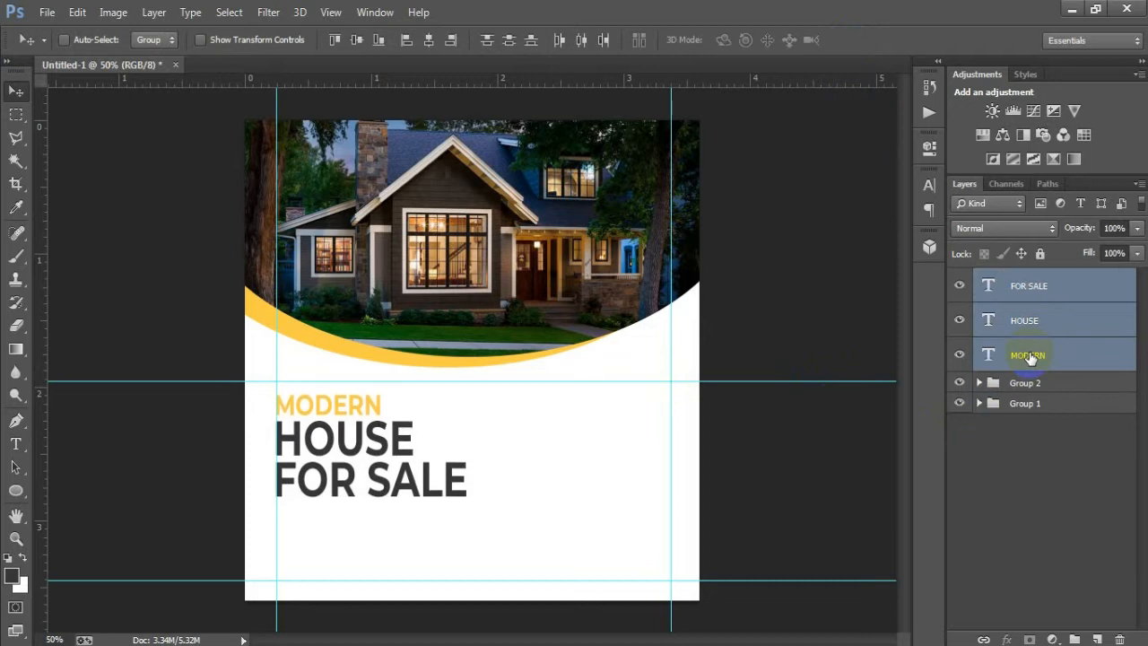
- Nudge the MODERN, HOUSE and FOR SALE text layers down slightly together, below the upper horizontal guide
key(Down)
key(Down)
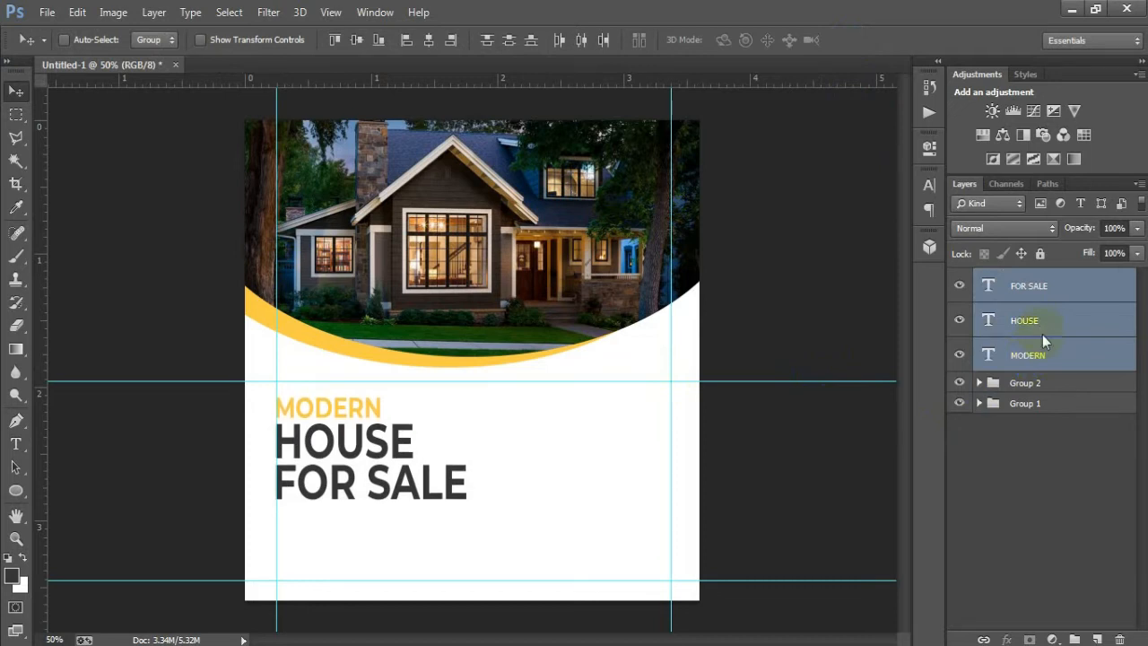
click(702, 644)
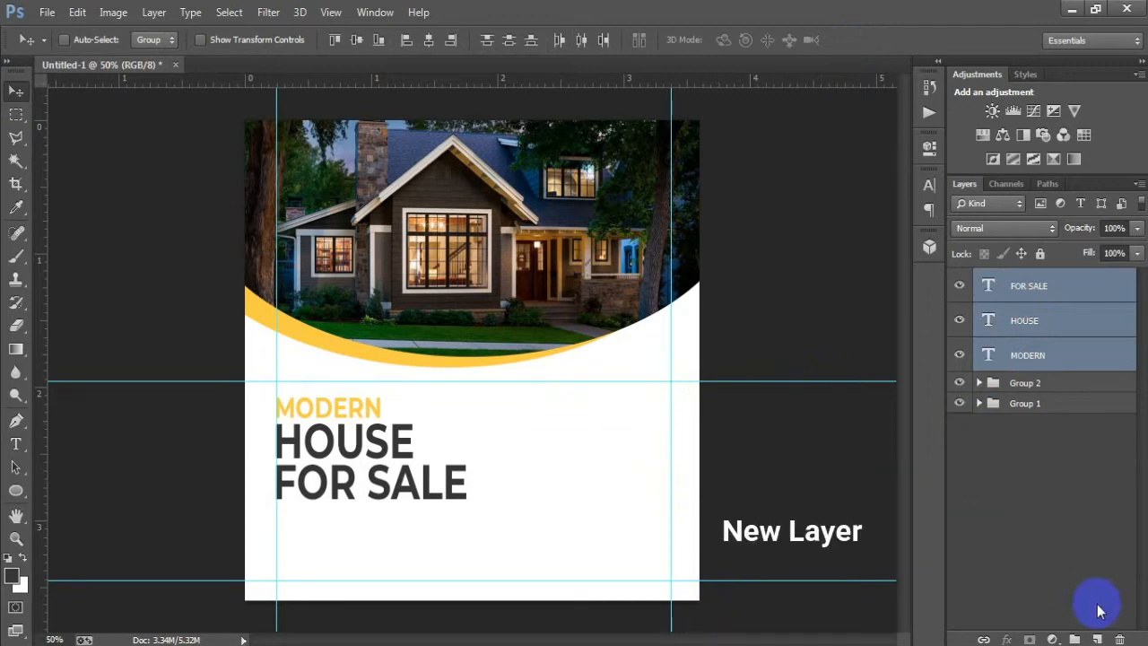
- Draw a rectangle about 342 by 86 px beside the headline on a new layer and round its corners
click(1097, 640)
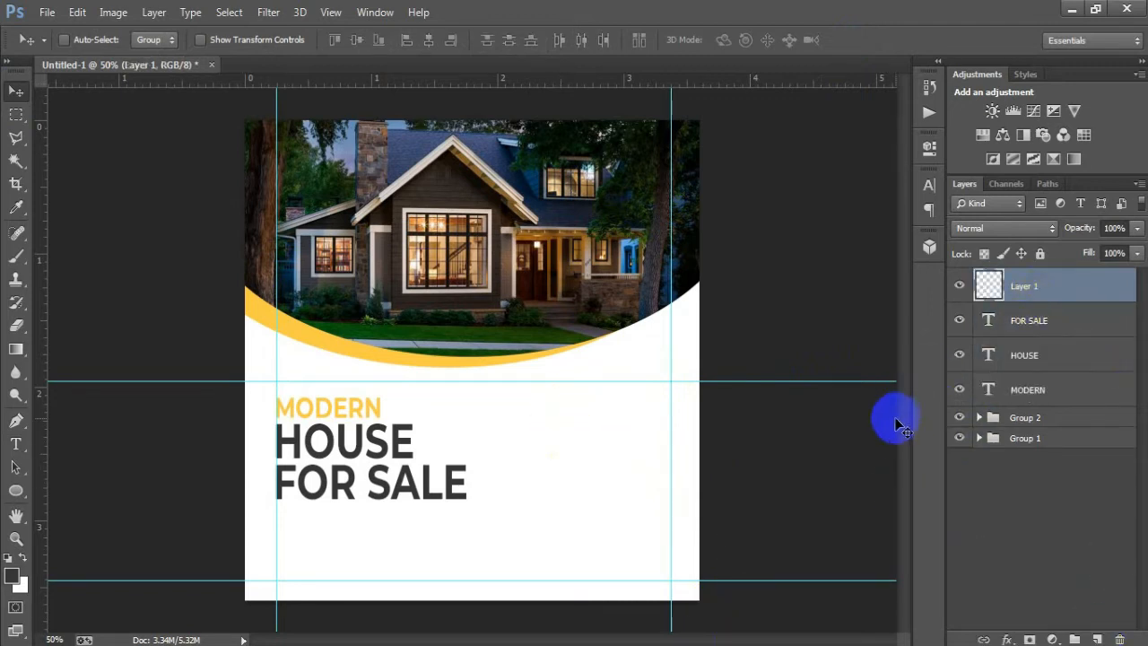
click(16, 491)
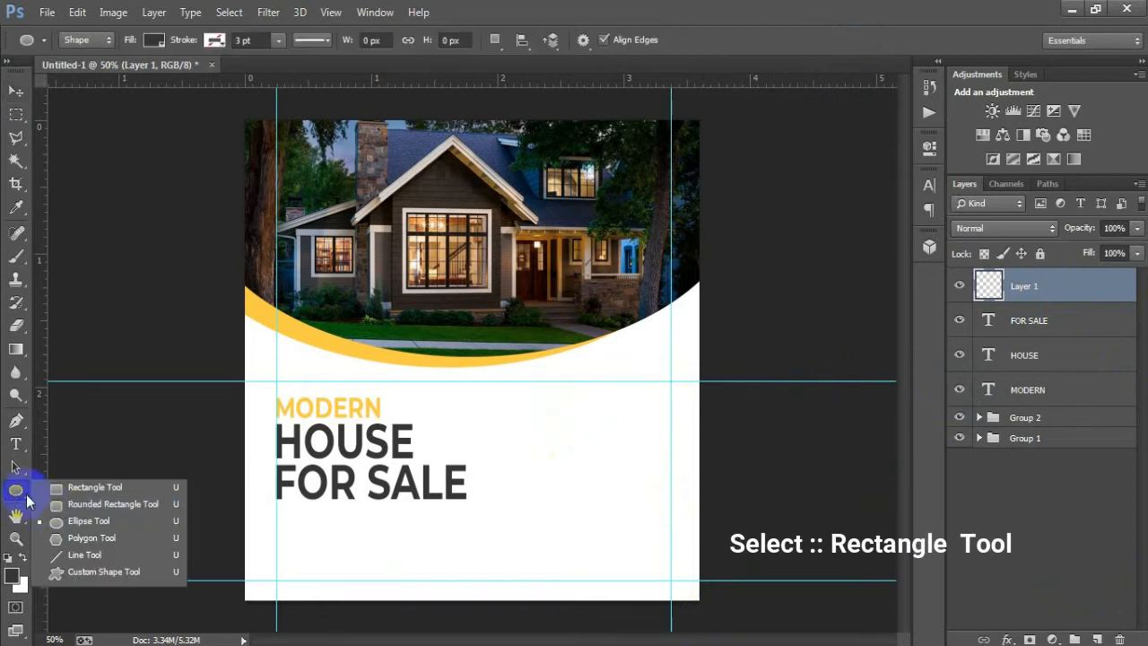
click(81, 490)
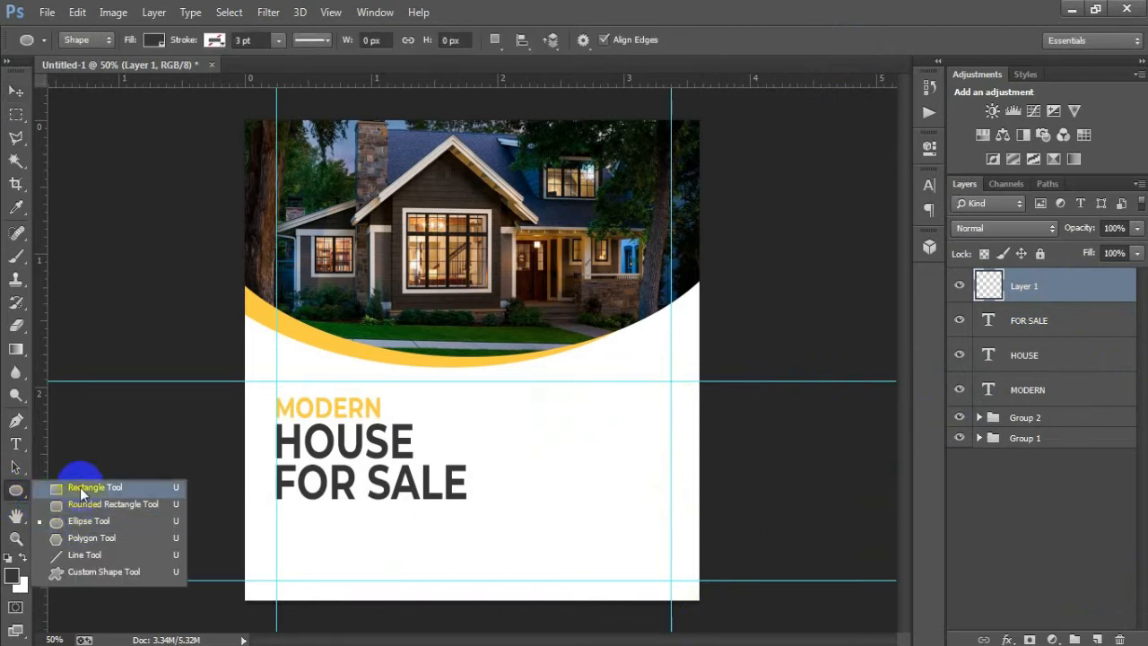
drag(475, 417, 618, 453)
click(634, 316)
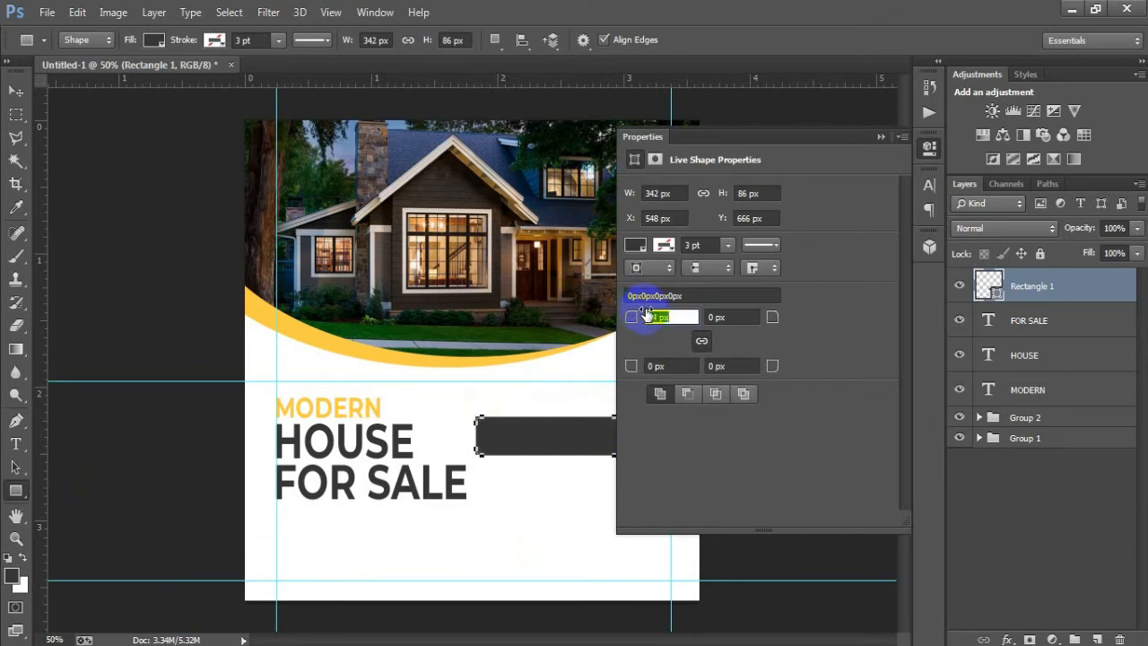
click(881, 137)
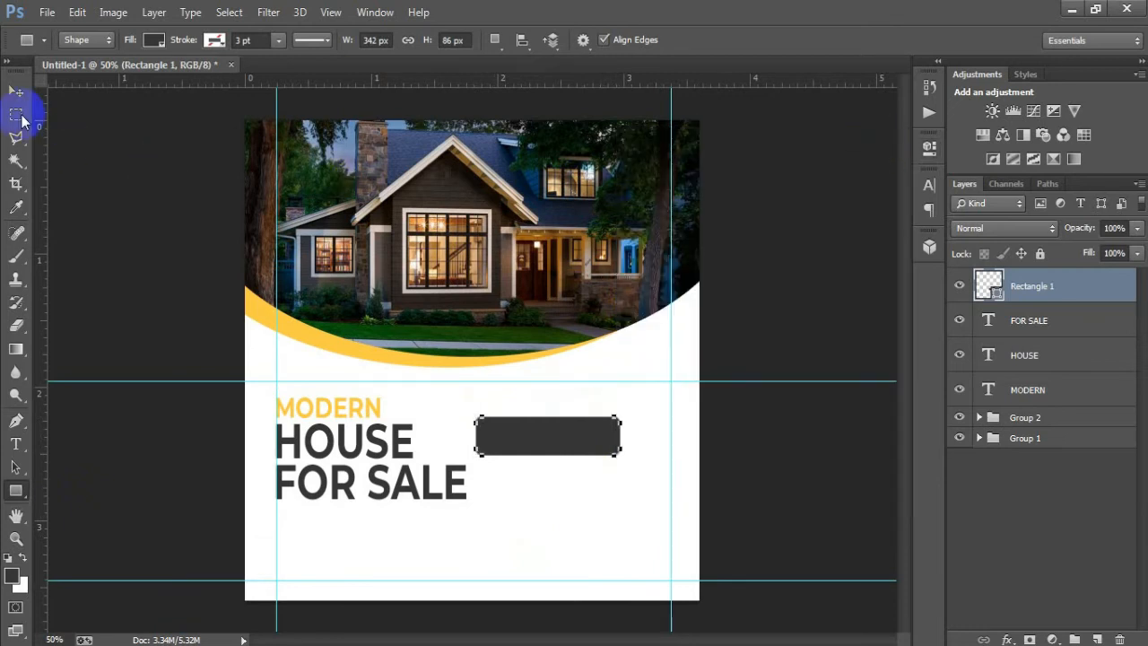
- Recolor the rounded rectangle with the curve's yellow ffcb3f and move it into the corner of the left and lower margin guides
click(15, 91)
double_click(987, 287)
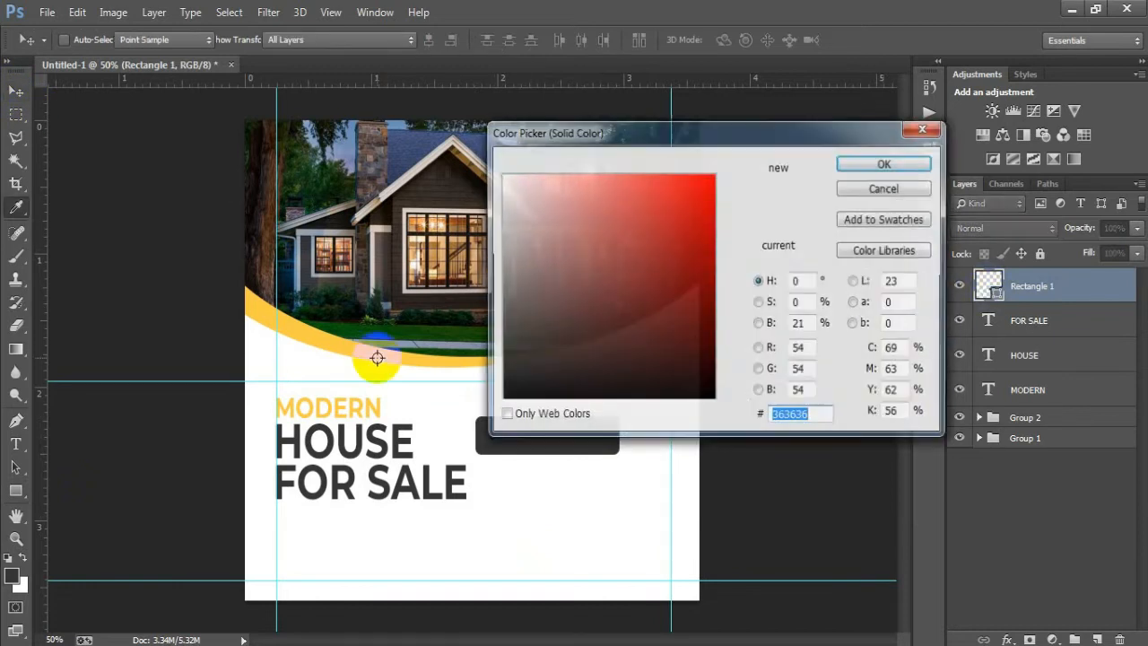
click(290, 329)
click(885, 162)
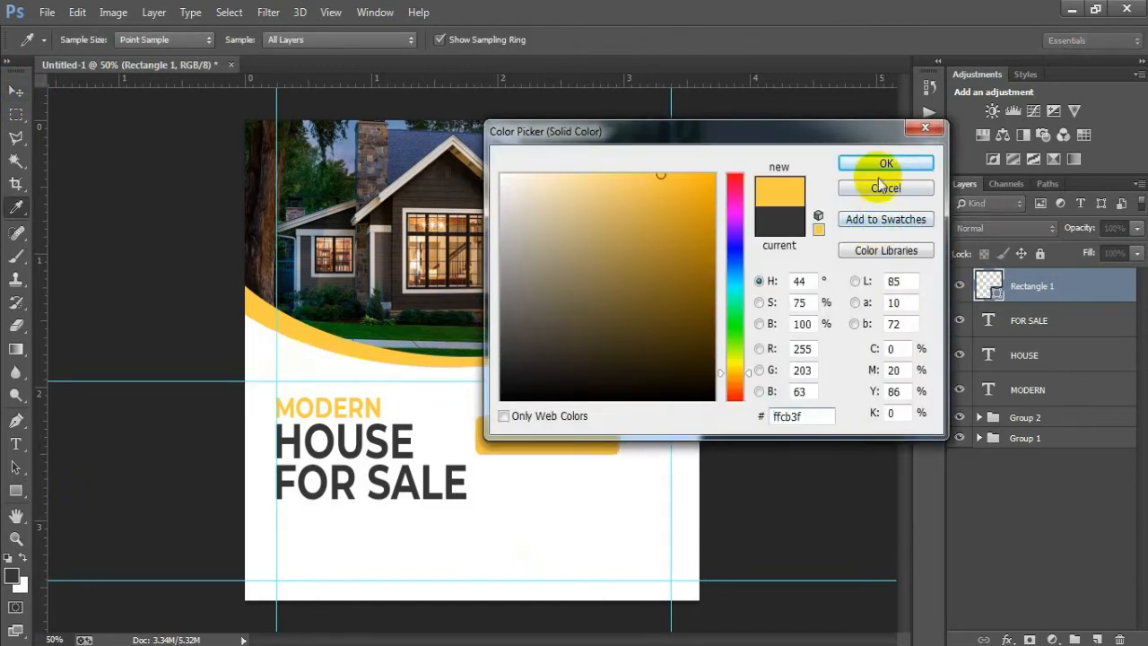
drag(543, 450, 366, 570)
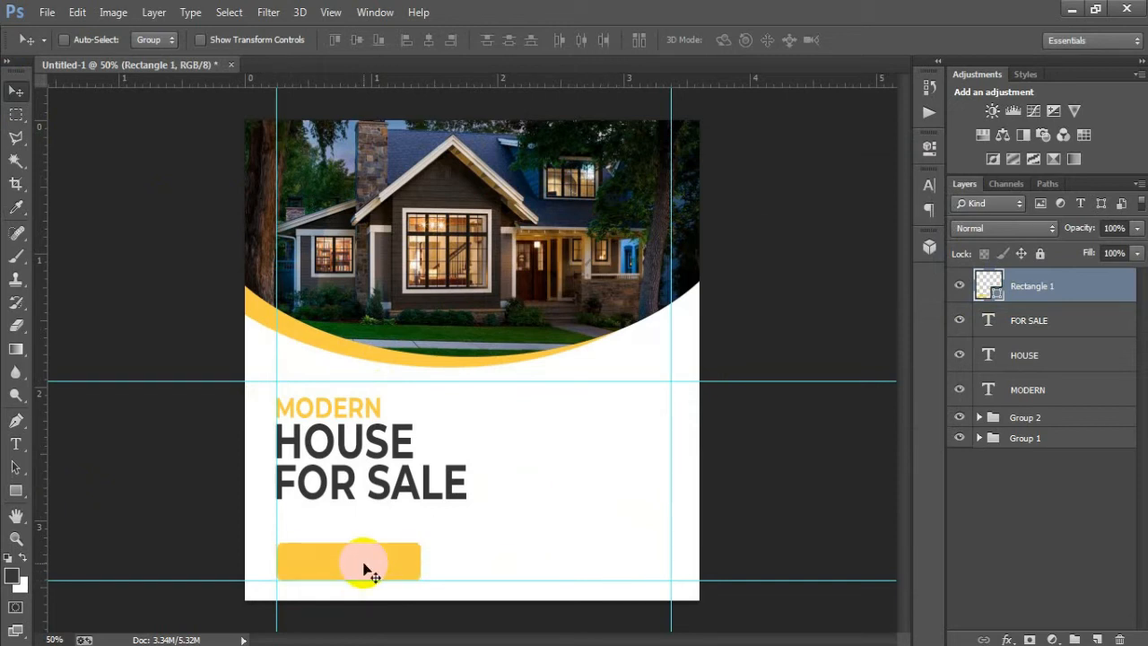
- Add the text PRICE- 25,000$ in Montserrat Bold 8 pt on a new layer over the house photo
click(1095, 638)
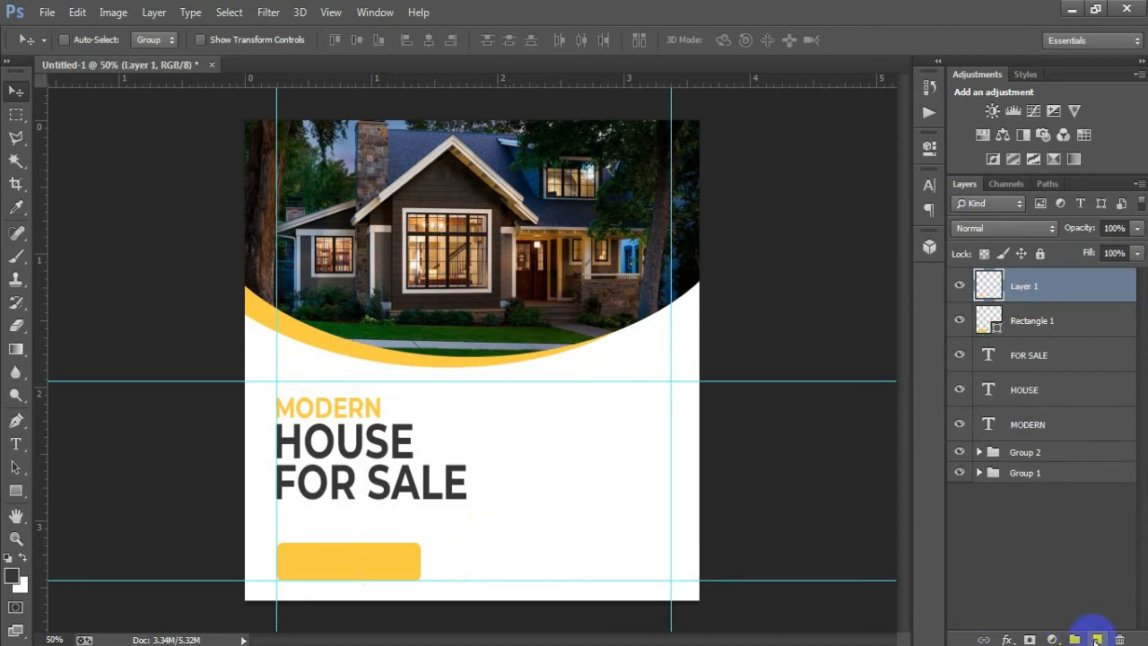
click(17, 445)
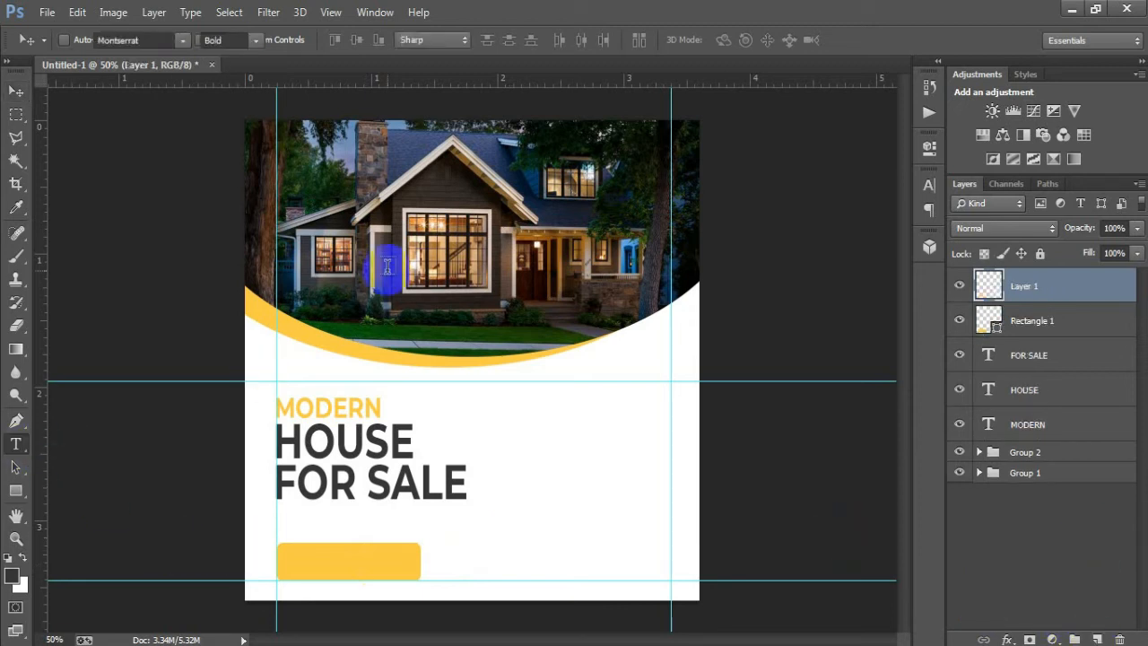
click(441, 283)
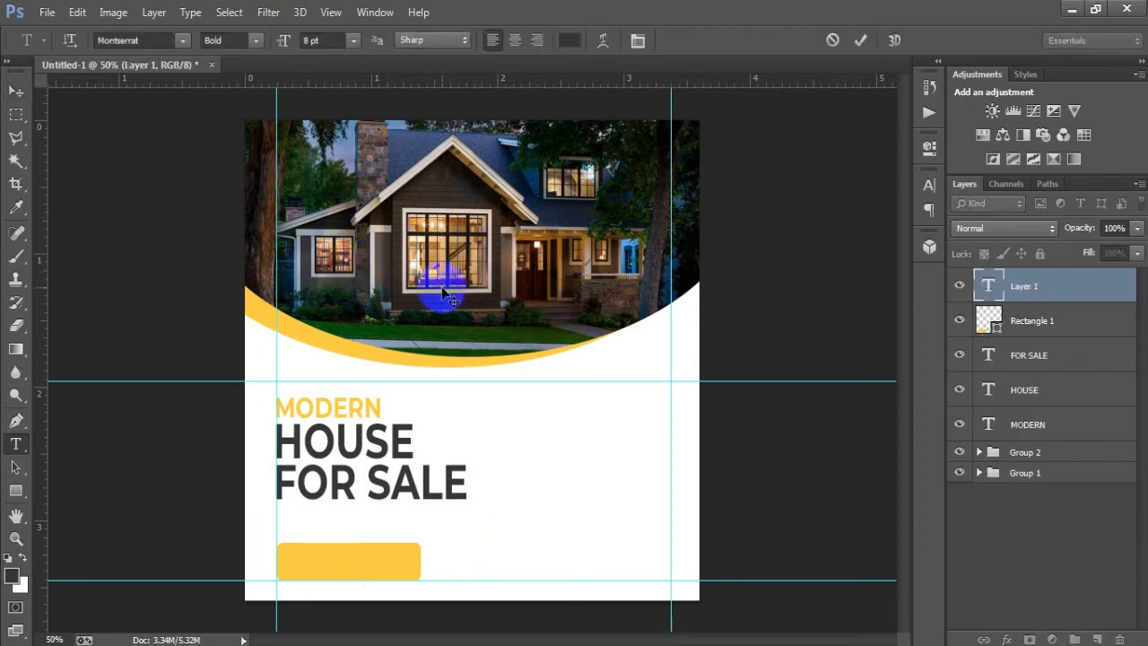
text(PRICE- 25,000$)
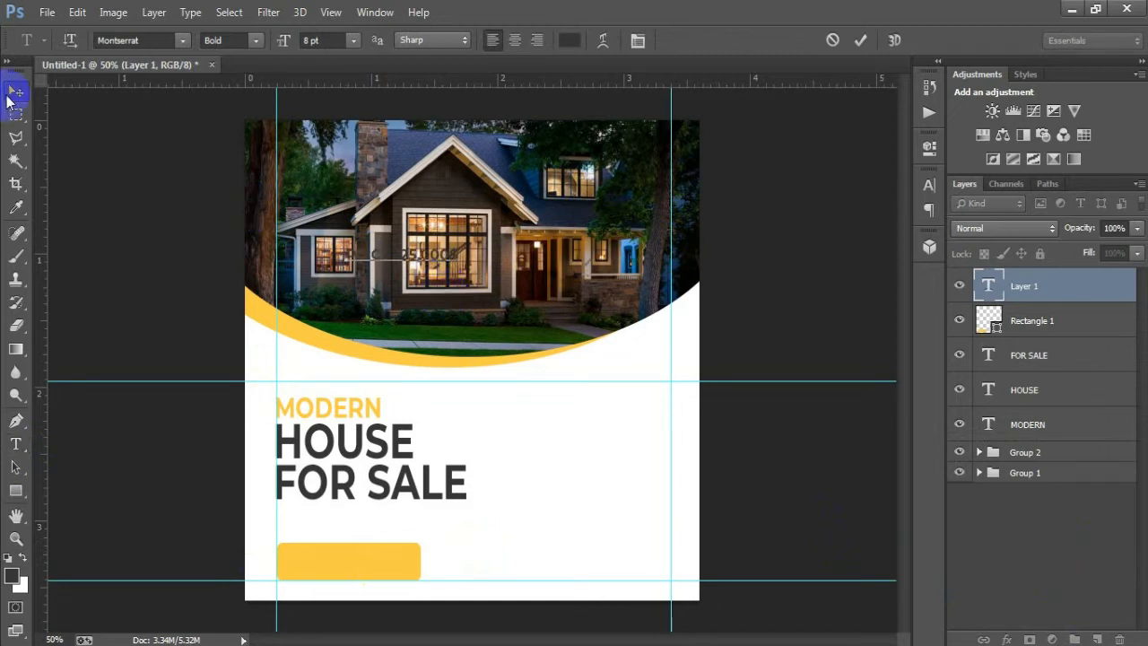
click(16, 90)
- Set the price text color to white ffffff
click(929, 187)
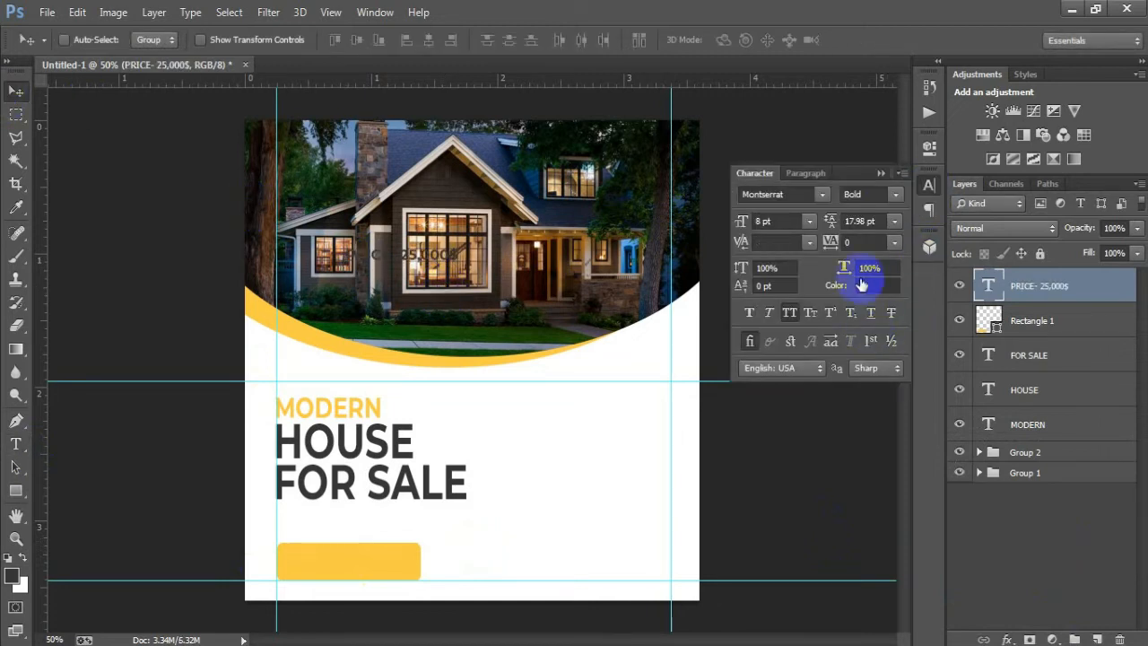
click(863, 285)
text(ffffff)
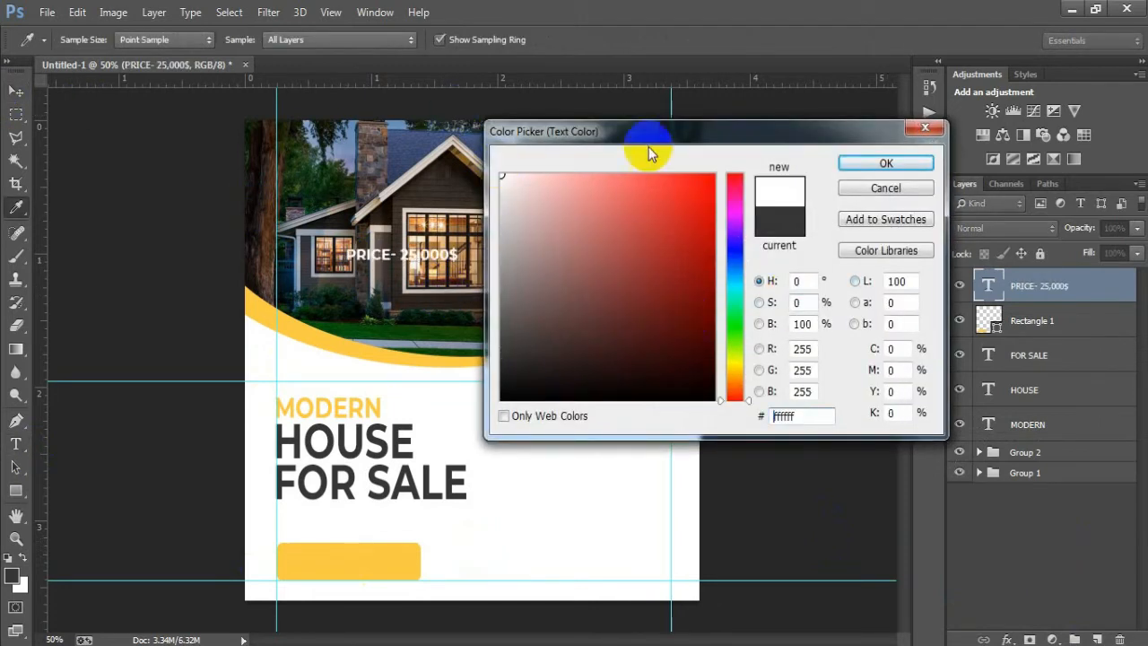
click(886, 163)
click(880, 174)
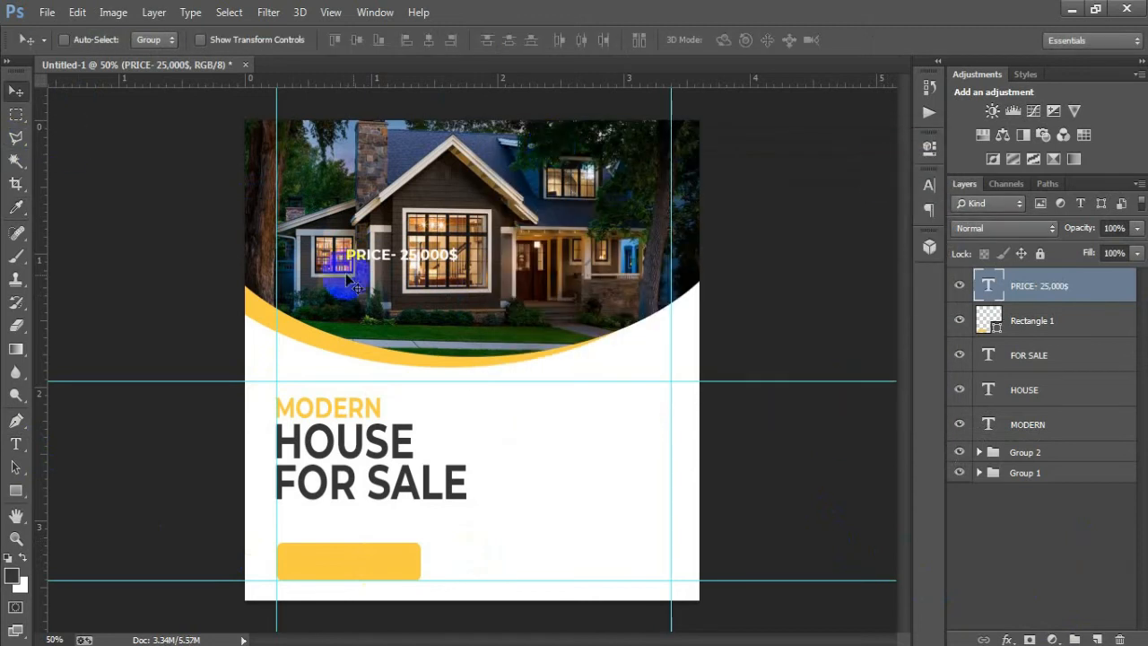
- Fit the price text onto the yellow rectangle, enlarging it slightly and centering it horizontally with the shape
drag(399, 269, 355, 572)
key(ctrl+t)
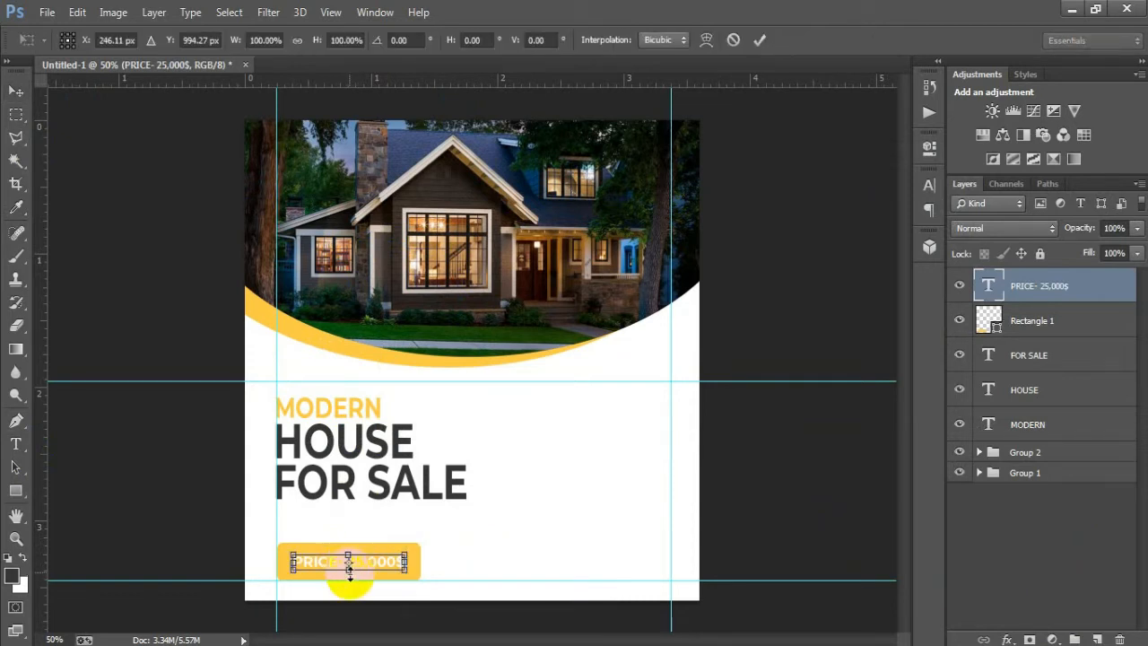
drag(349, 575, 349, 578)
key(ctrl+z)
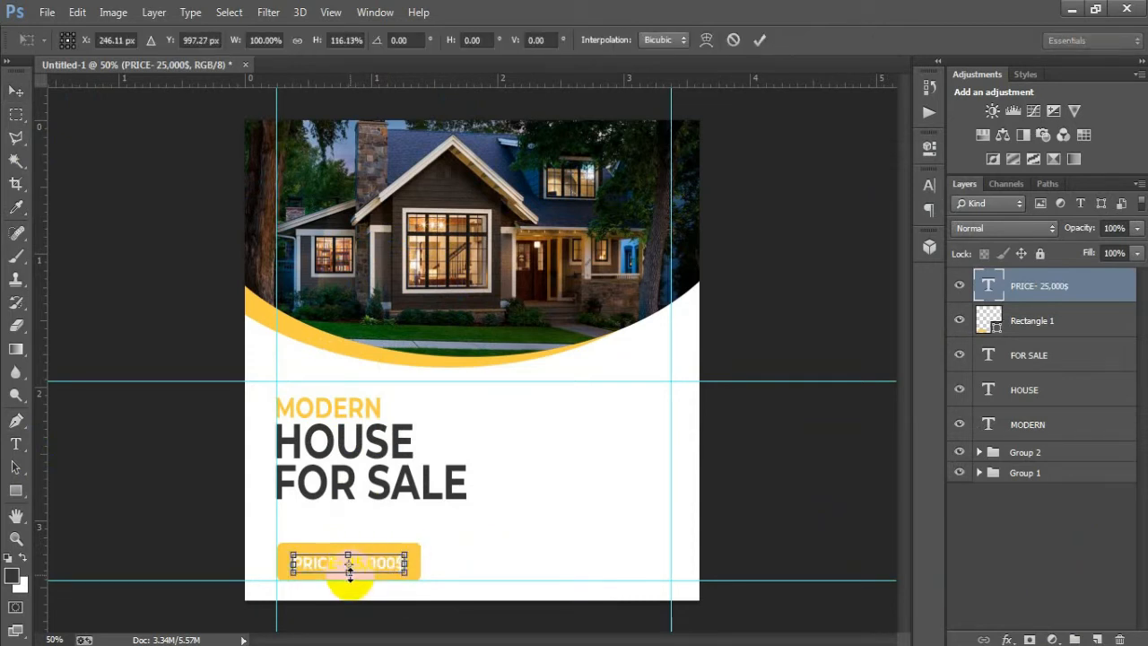
drag(406, 567, 410, 570)
click(758, 40)
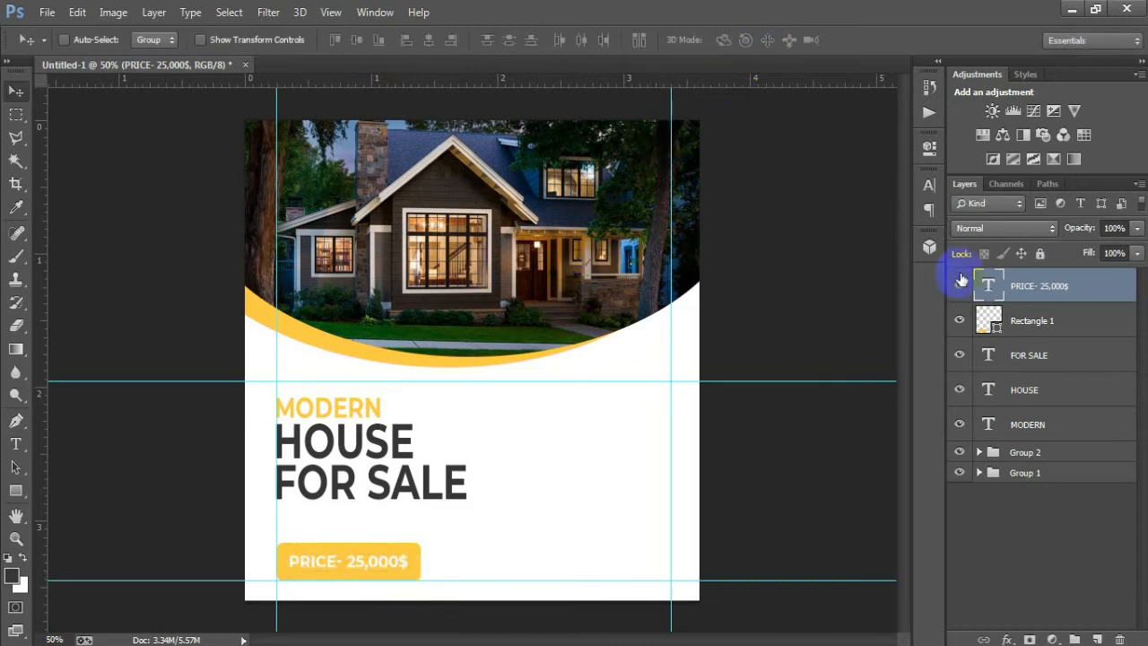
shift+click(1013, 320)
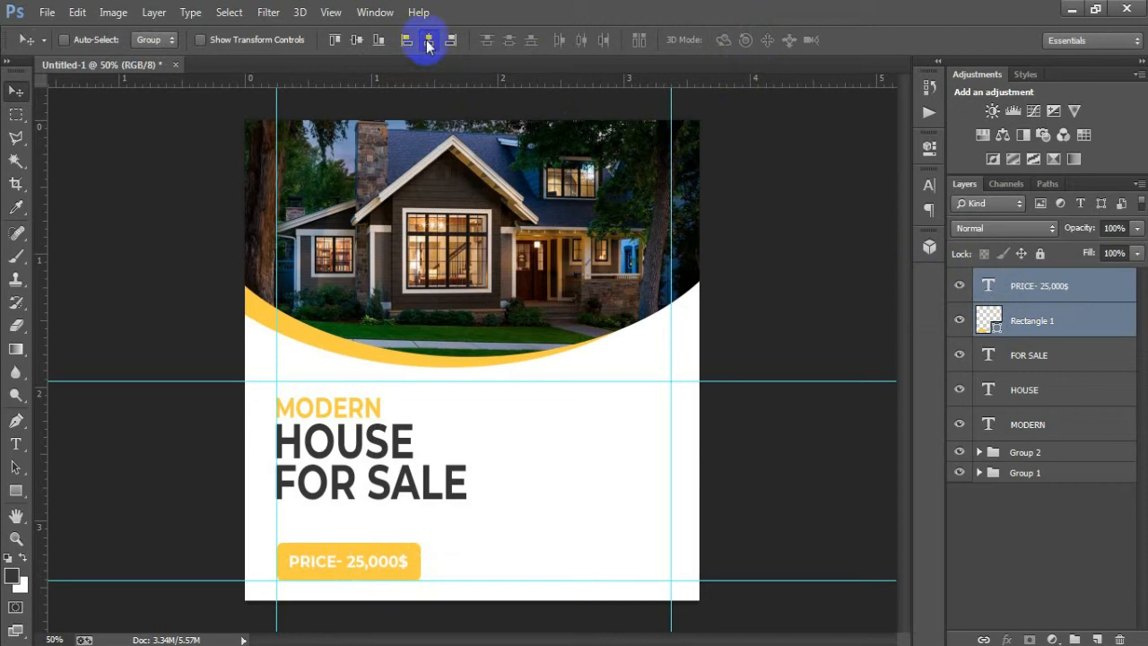
click(429, 39)
- Group the price text, yellow rectangle and three headline text layers, and check the group by toggling its visibility
click(1048, 287)
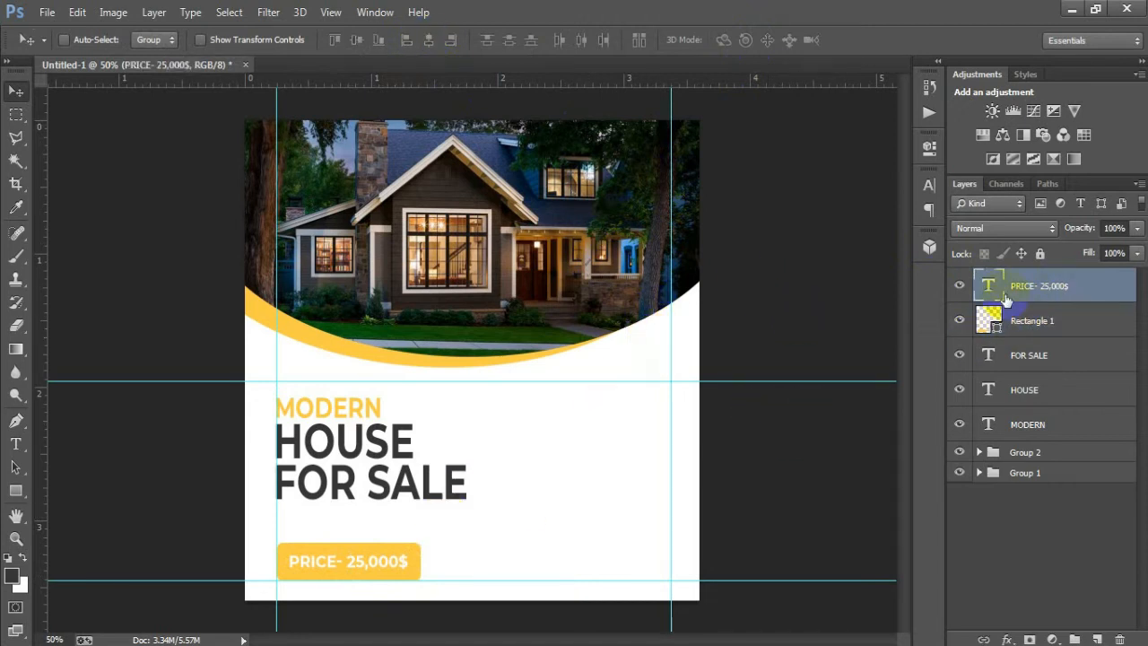
shift+click(1037, 424)
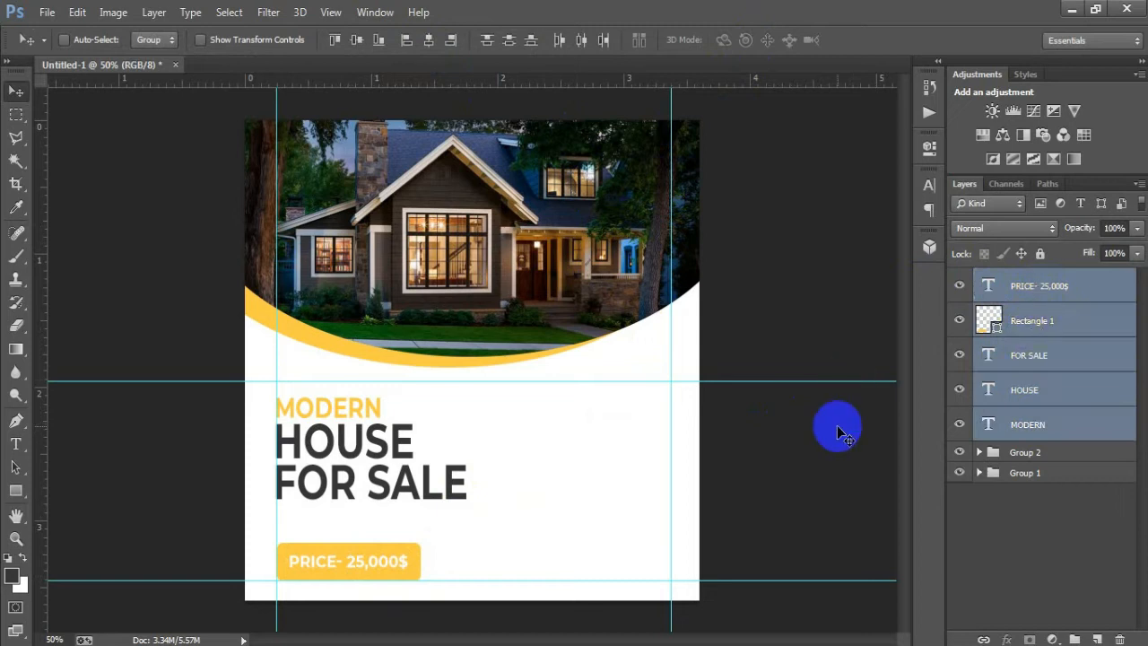
key(ctrl+g)
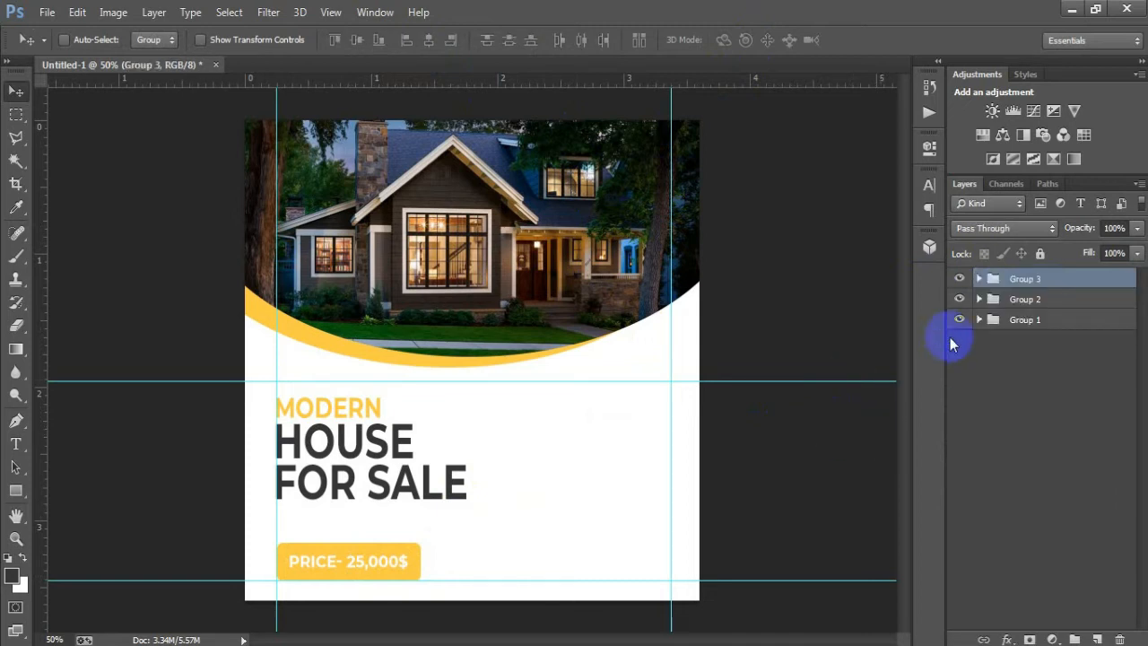
click(960, 280)
click(961, 280)
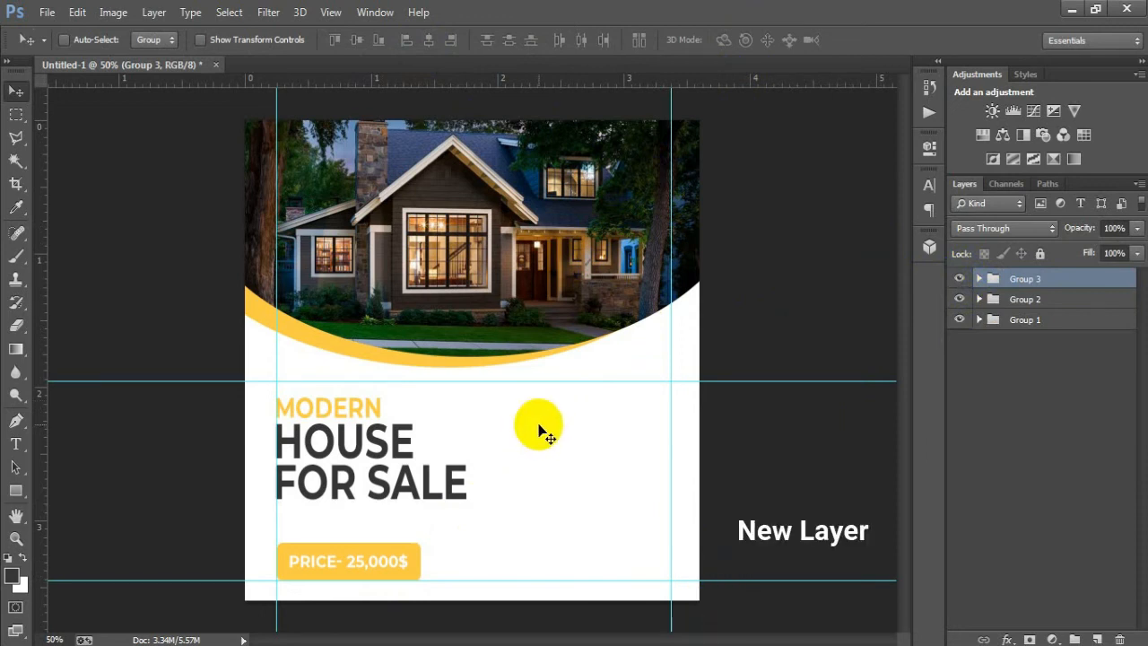
- Draw a small circle about 18 px wide on a new layer in the blank area to the right of the headline
click(1096, 638)
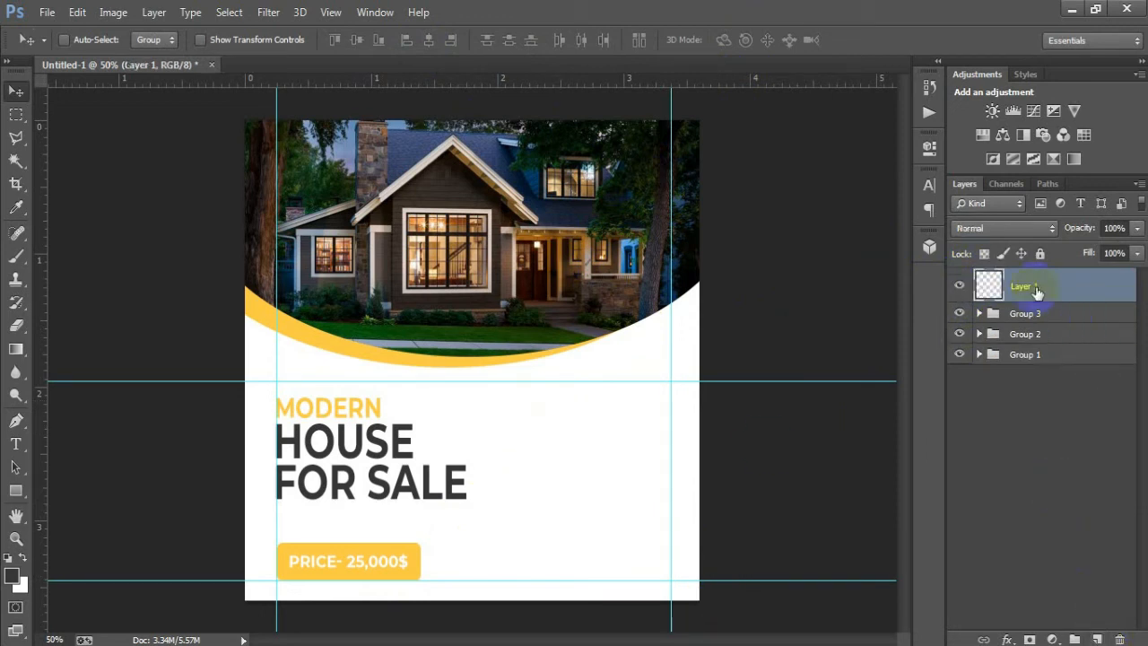
click(16, 491)
click(90, 520)
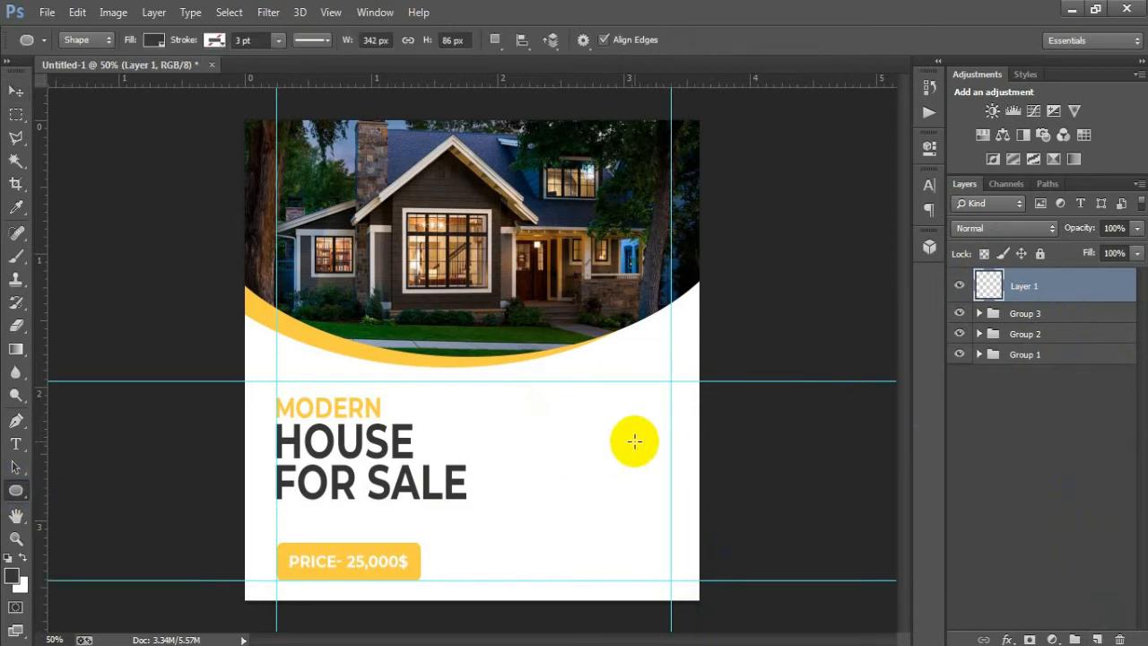
drag(640, 440, 644, 455)
click(878, 140)
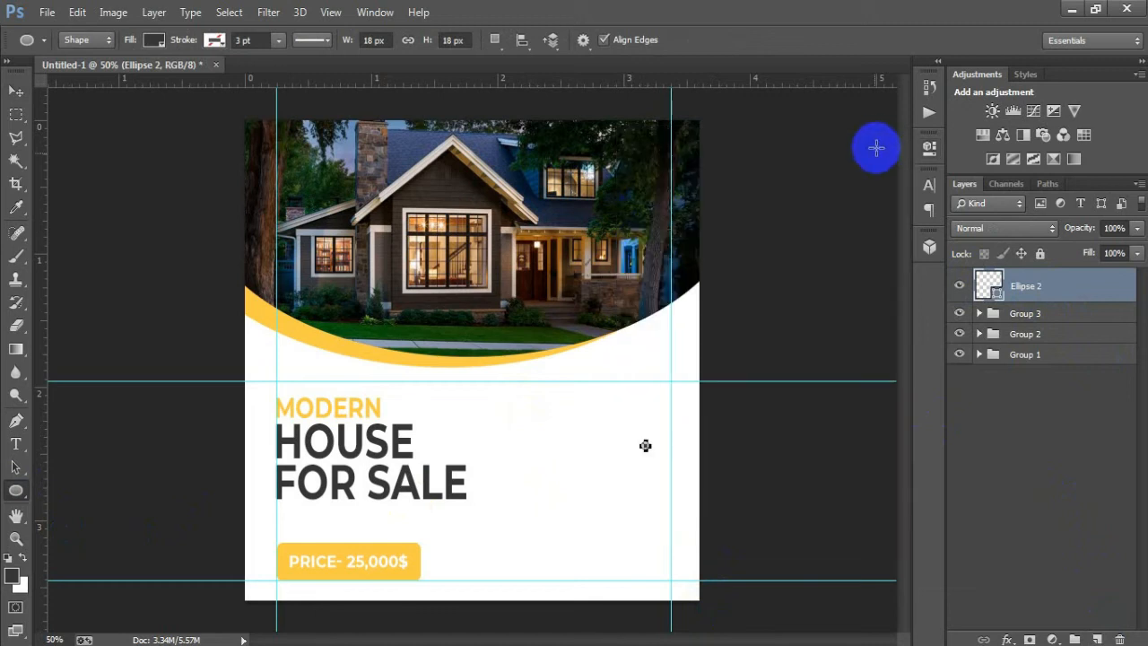
- Keep the small circle's fill at dark gray 363636 and move it right beside the right margin guide
click(16, 90)
double_click(987, 286)
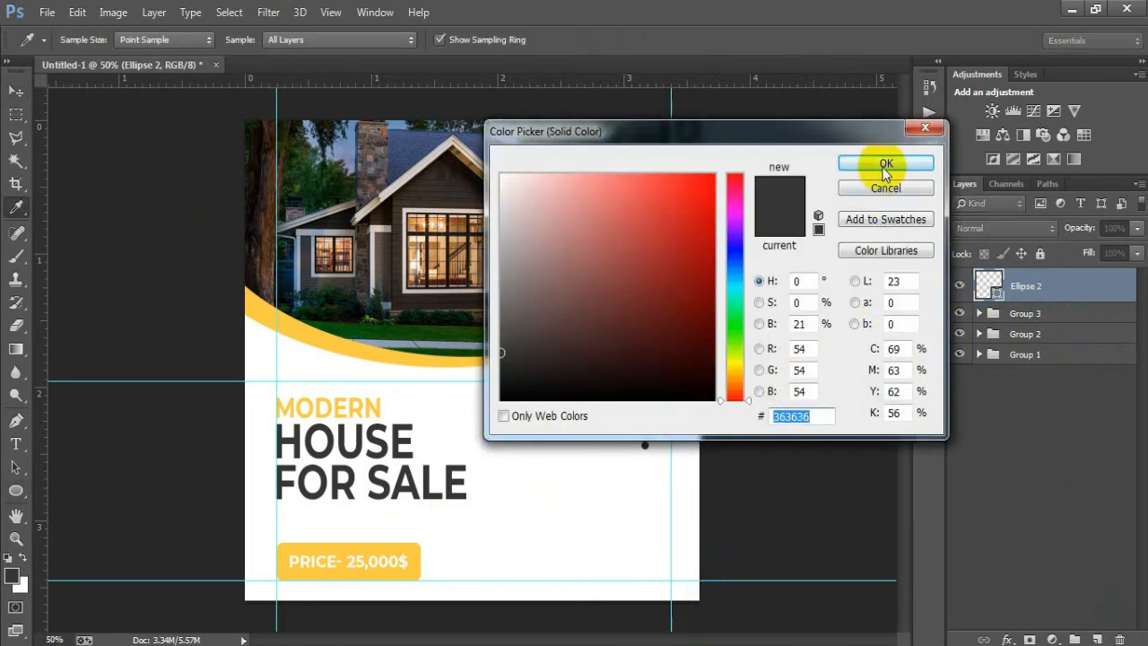
click(881, 164)
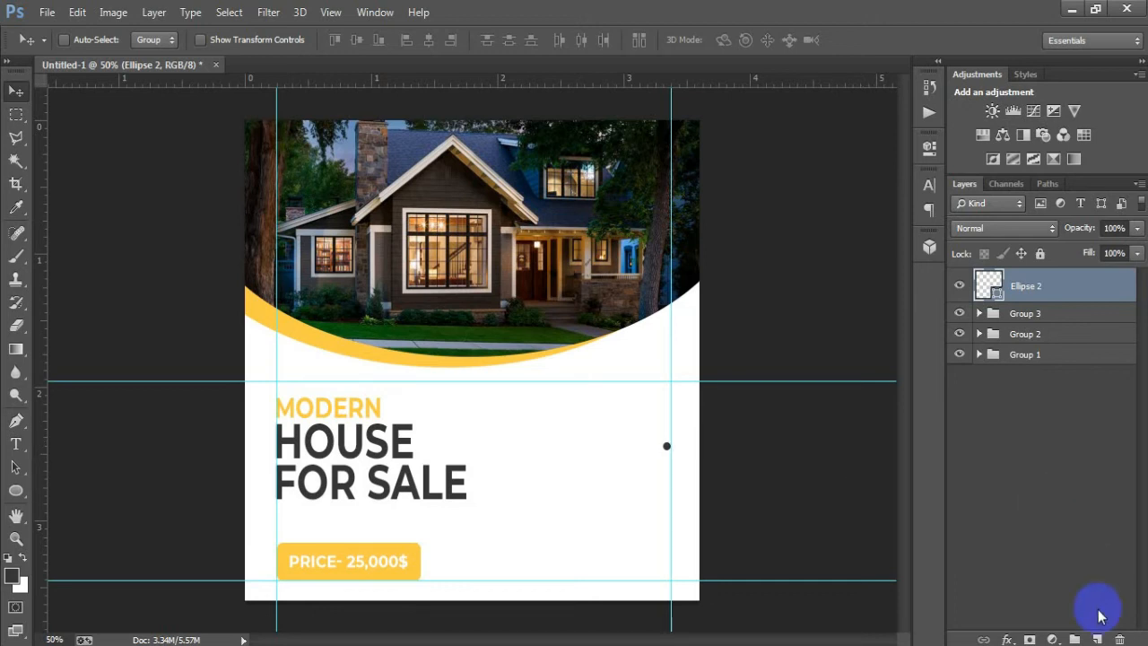
- Add the text 4 Bed rooms on a new layer between the headline and the small dot
click(1097, 638)
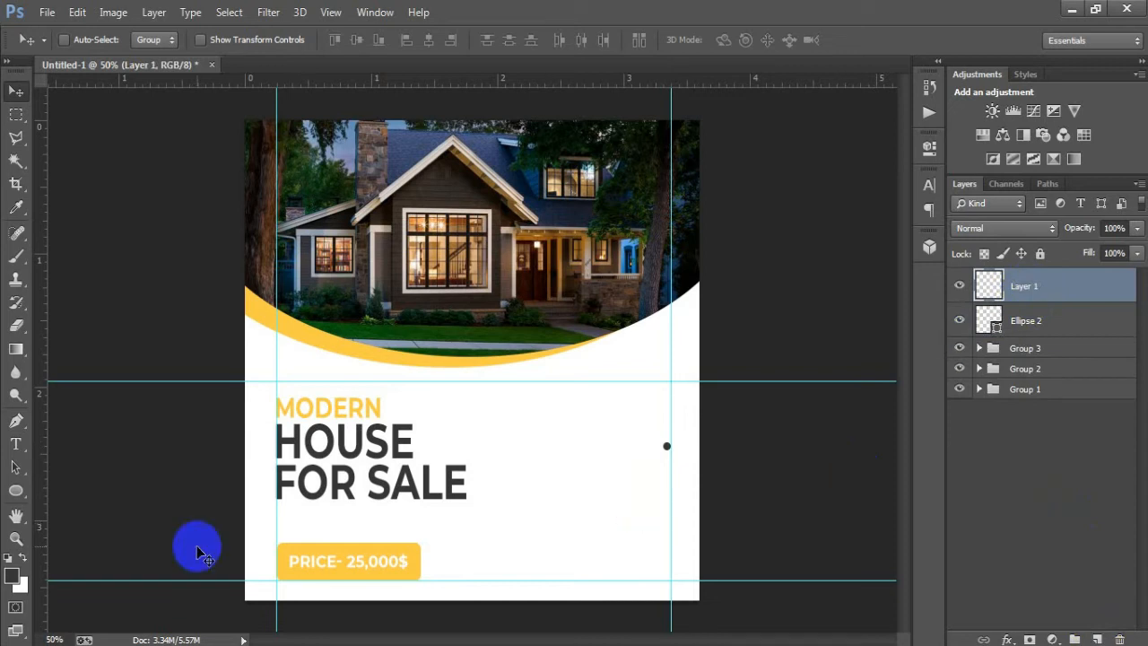
click(15, 443)
click(505, 468)
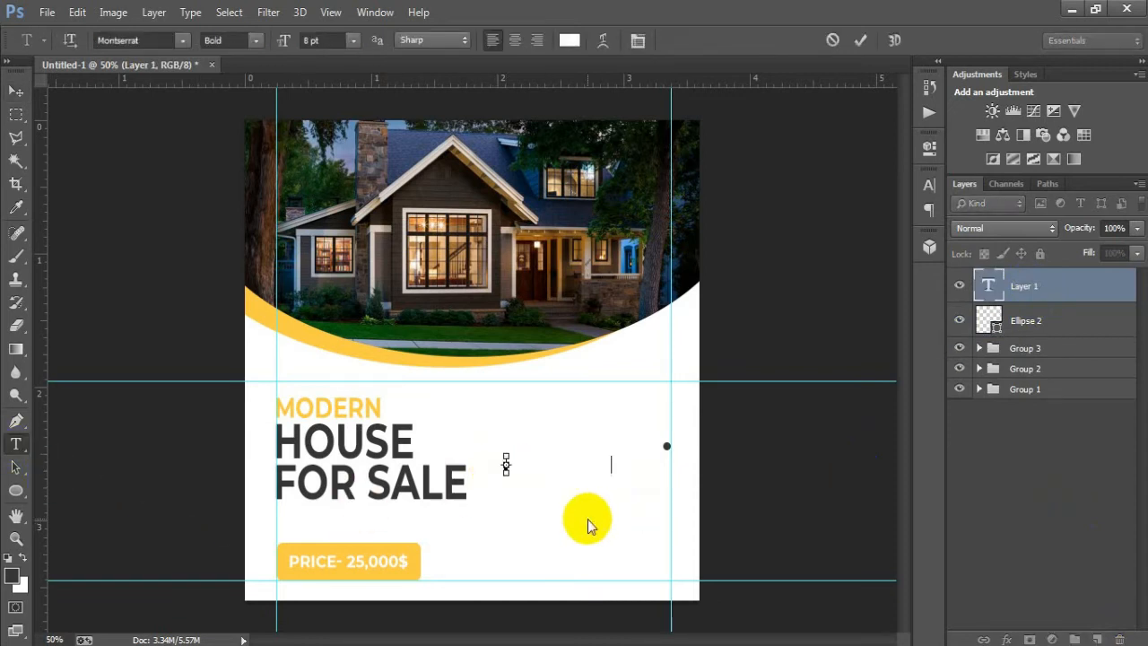
click(16, 91)
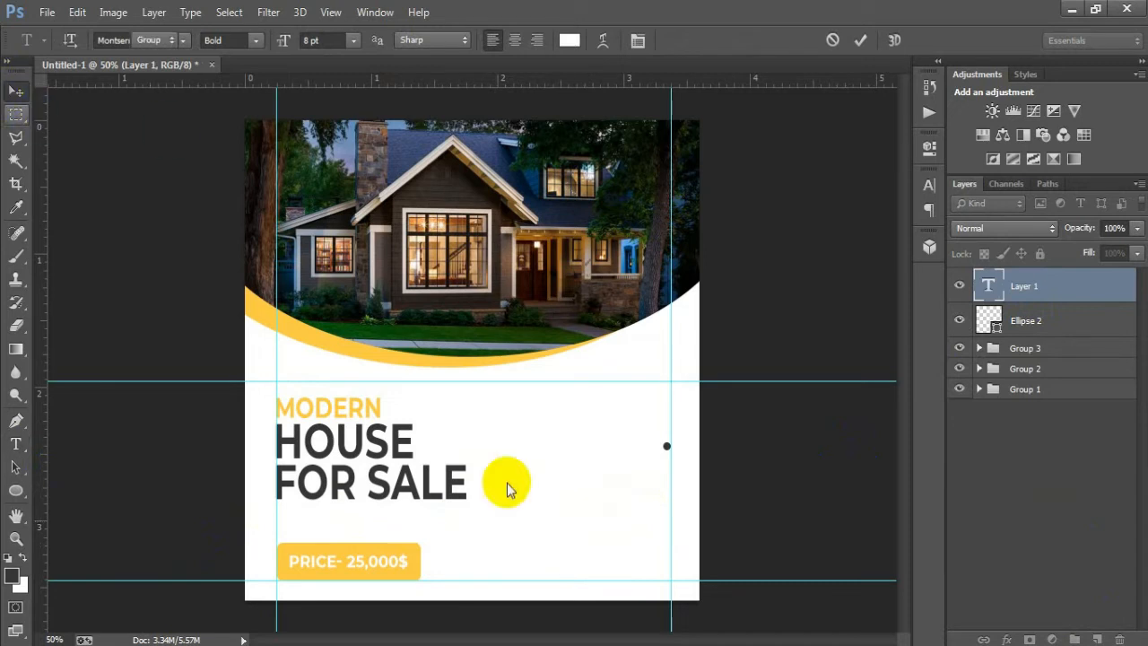
- Set the 4 Bed rooms text color to dark gray 363636
click(929, 185)
click(876, 287)
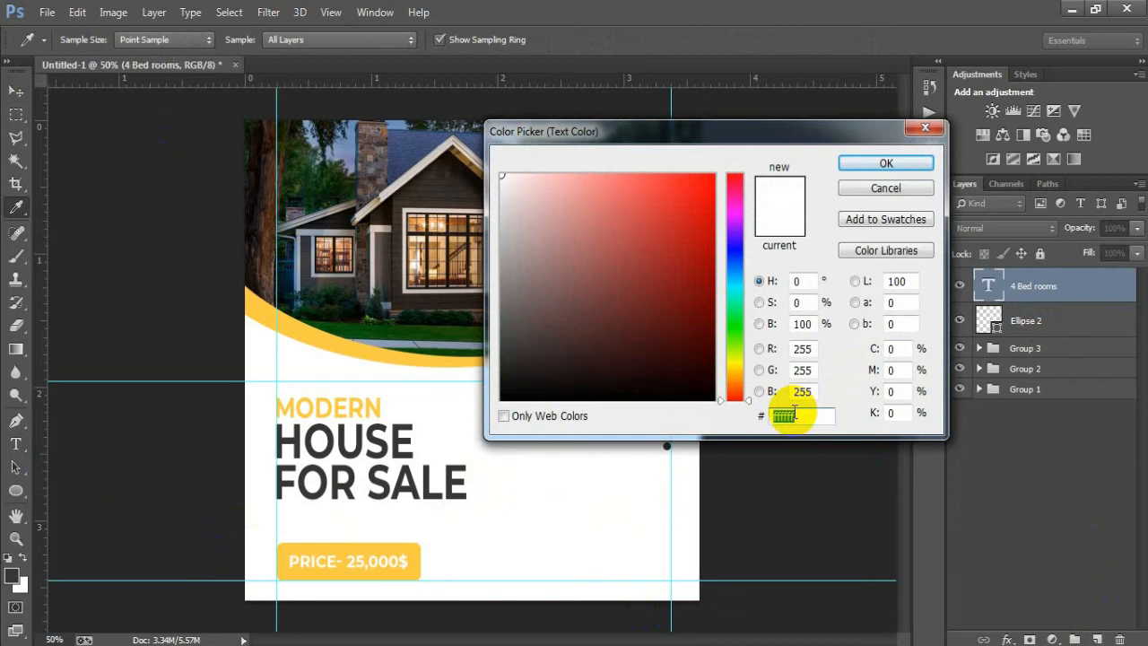
text(363636)
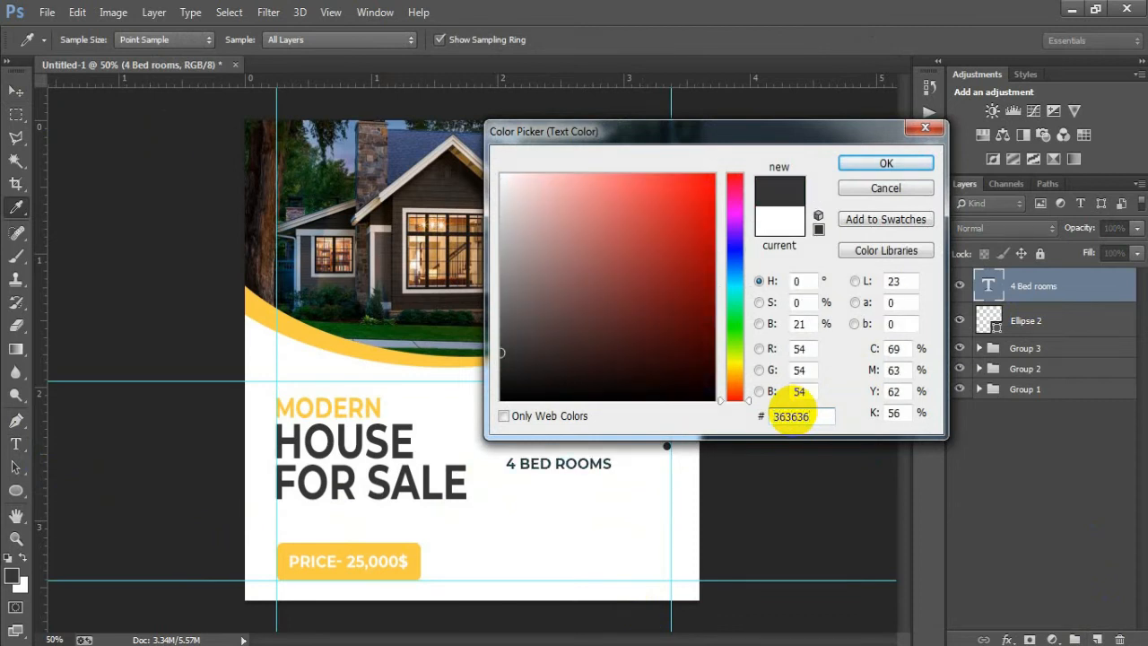
click(885, 164)
- Set the 4 Bed rooms text to 6 pt with 11 pt leading and turn off all caps
click(762, 221)
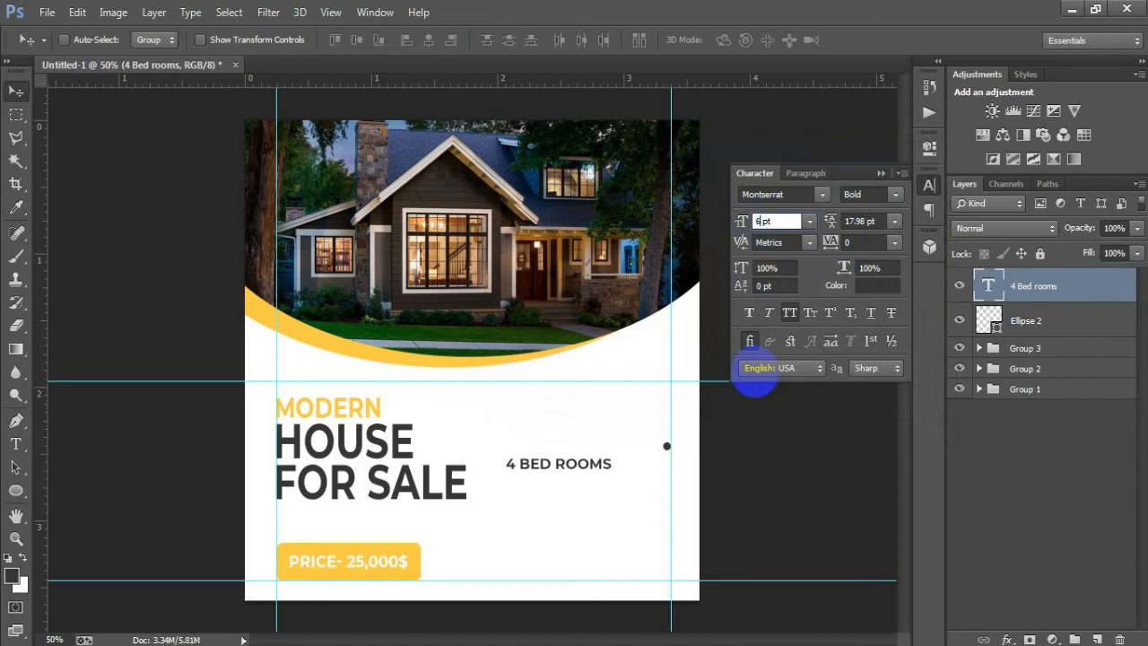
text(6)
key(Return)
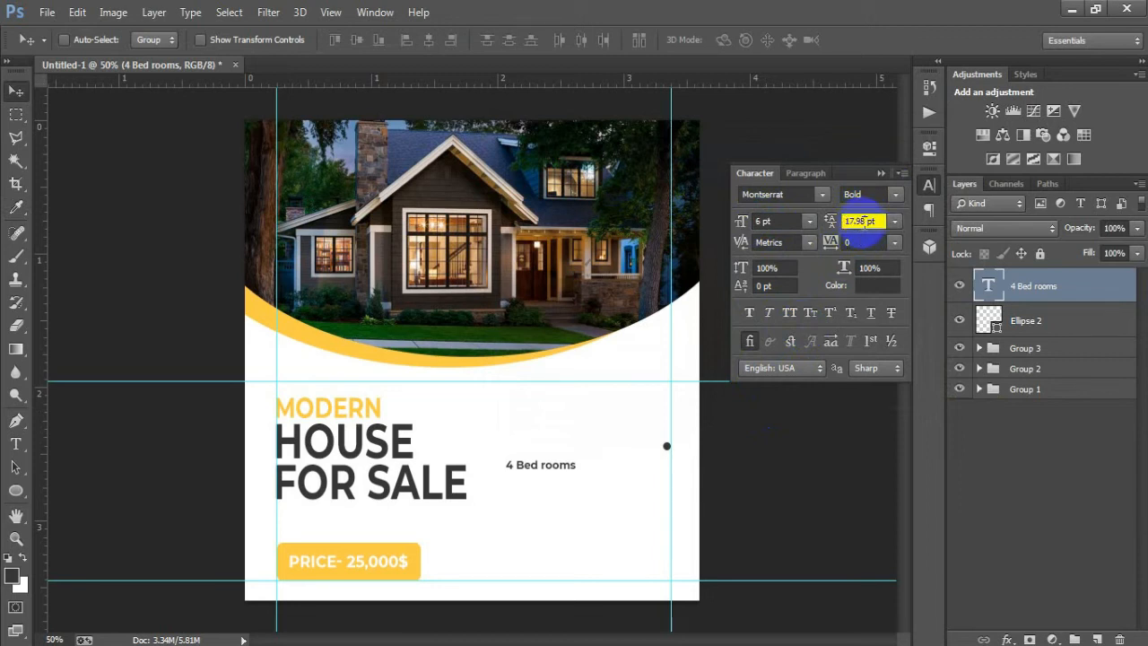
click(840, 228)
text(11)
key(Return)
click(881, 173)
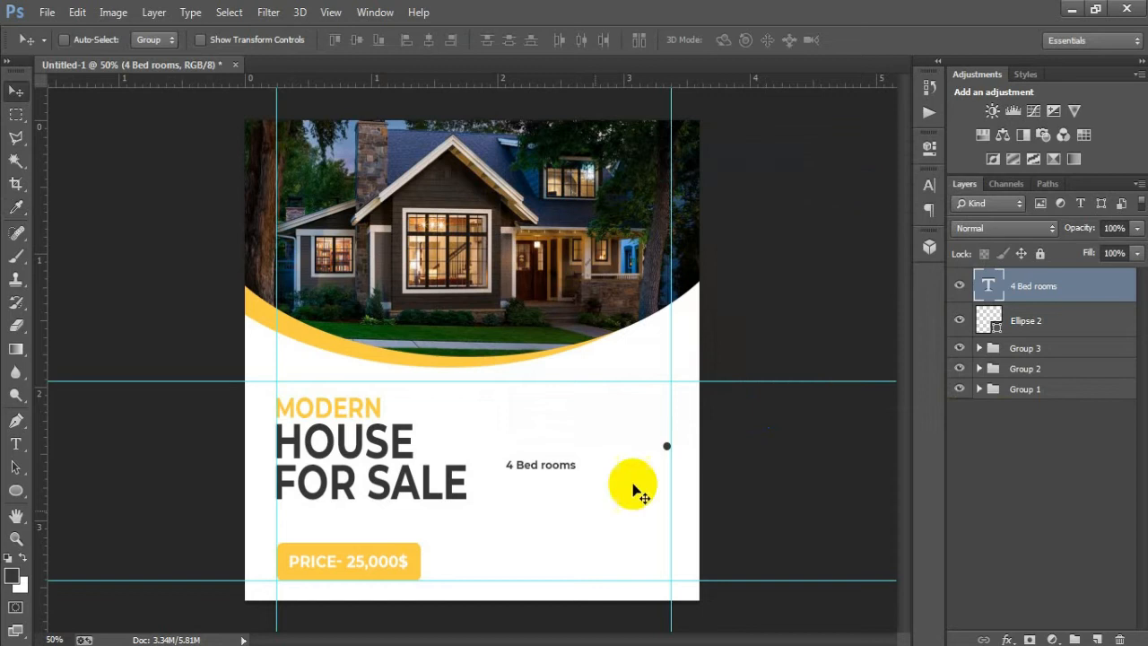
- Place the 4 Bed rooms text directly beside the small dot and duplicate both layers just below
drag(563, 468, 646, 451)
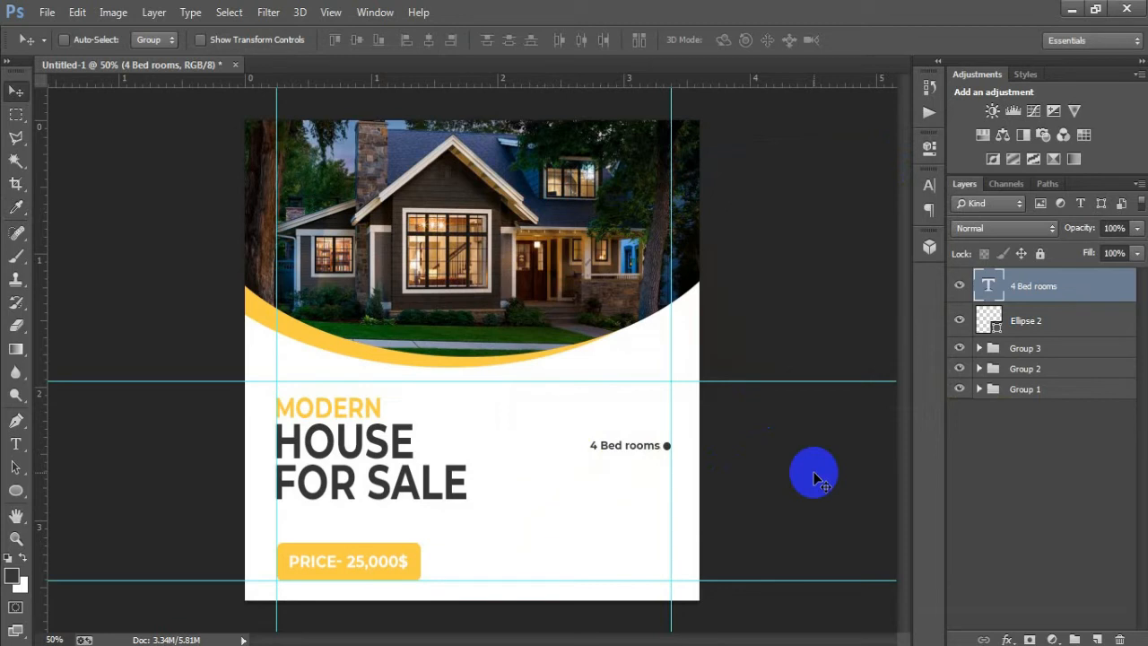
shift+click(1045, 328)
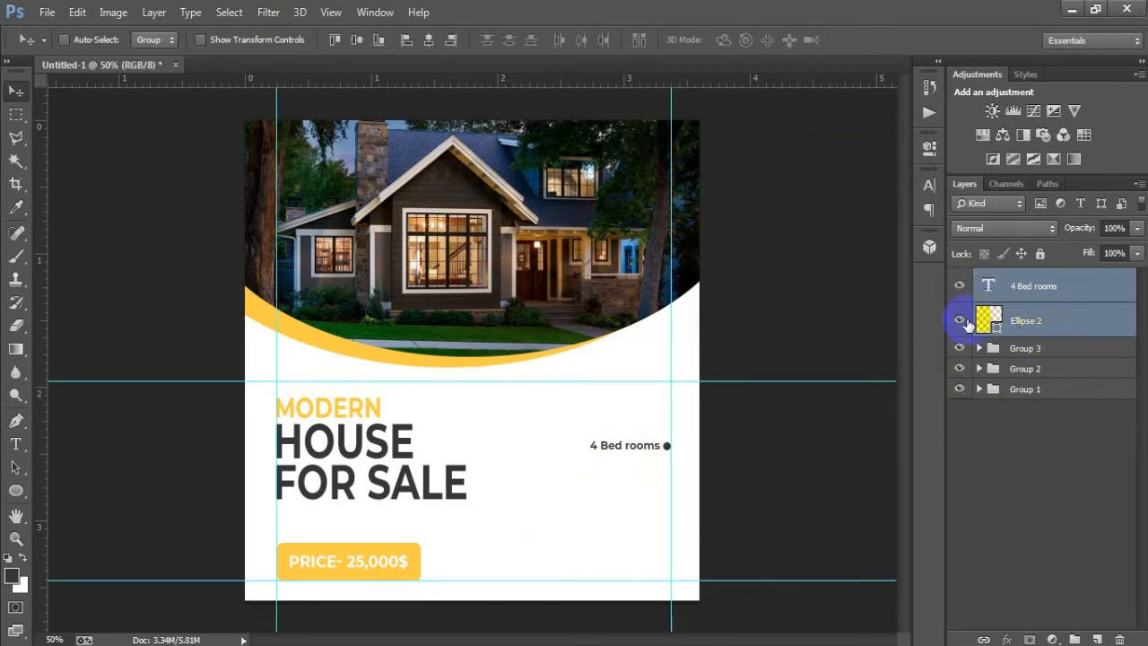
click(960, 321)
key(ctrl+j)
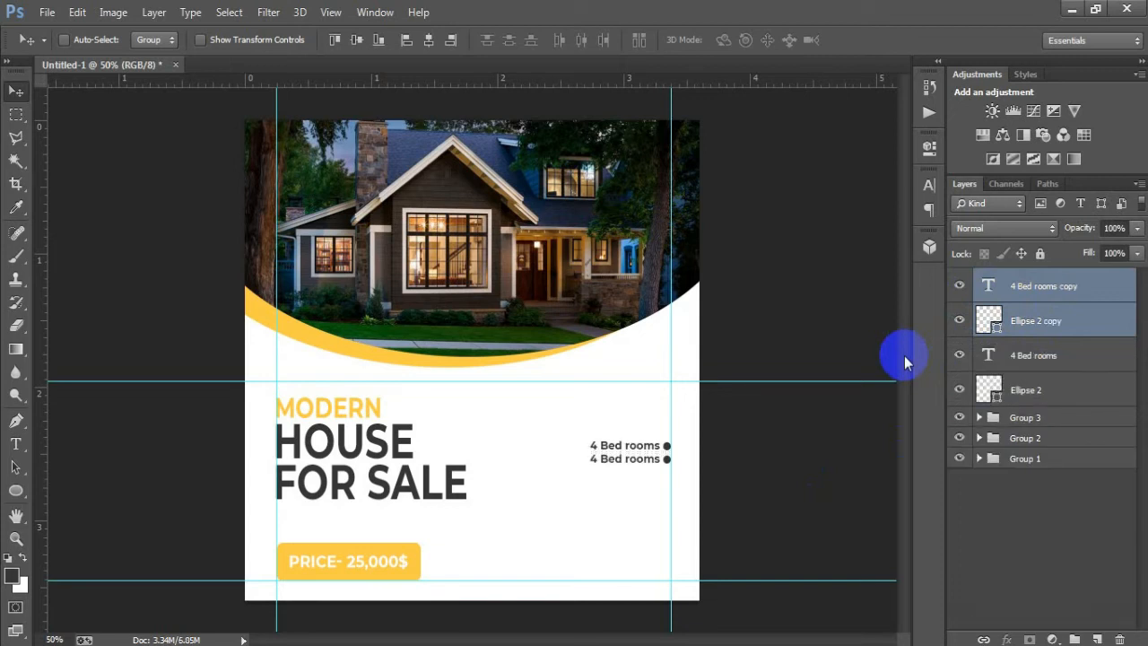
- Replace the duplicated feature text in the second row with 1 Living rooms
click(990, 287)
click(959, 287)
click(959, 287)
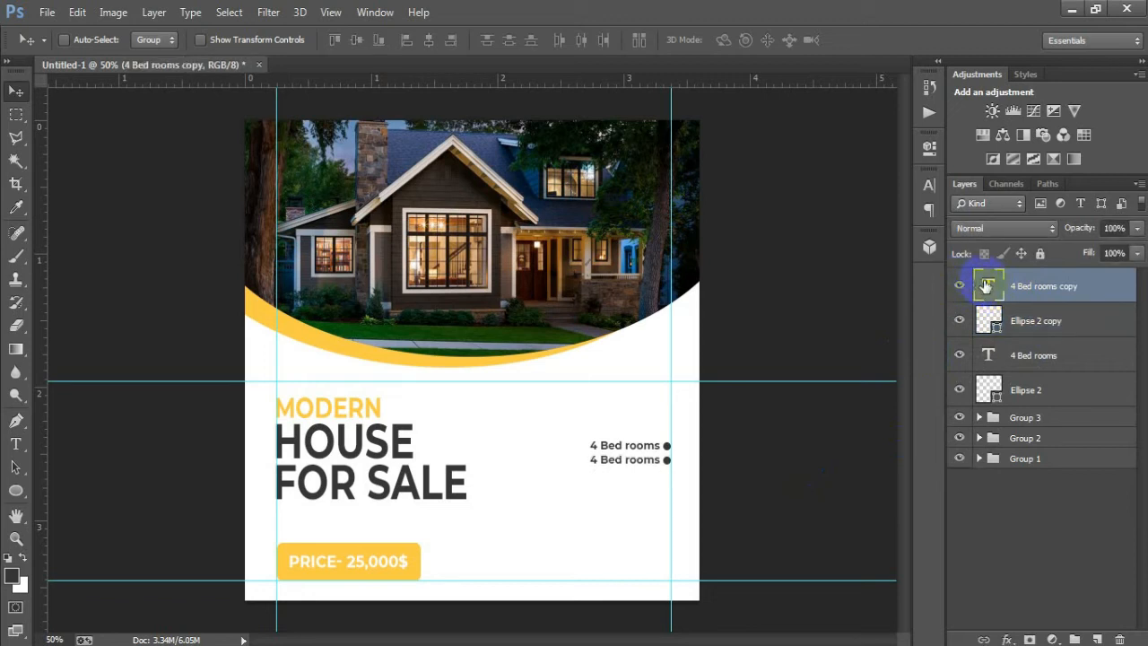
key(t)
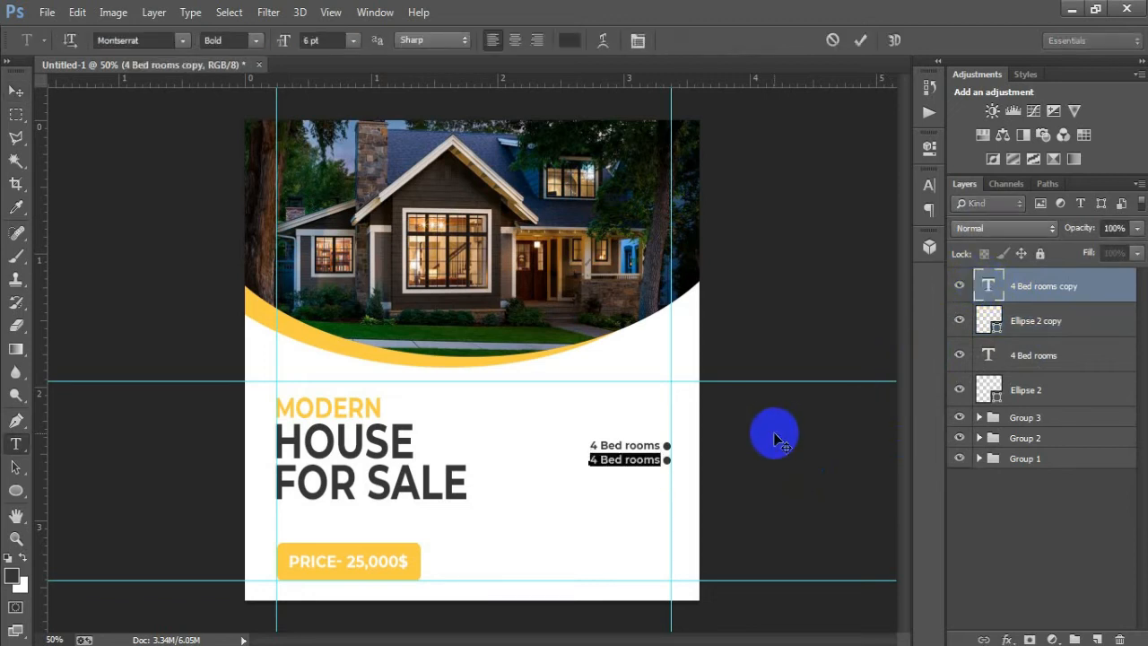
text(1 Living room)
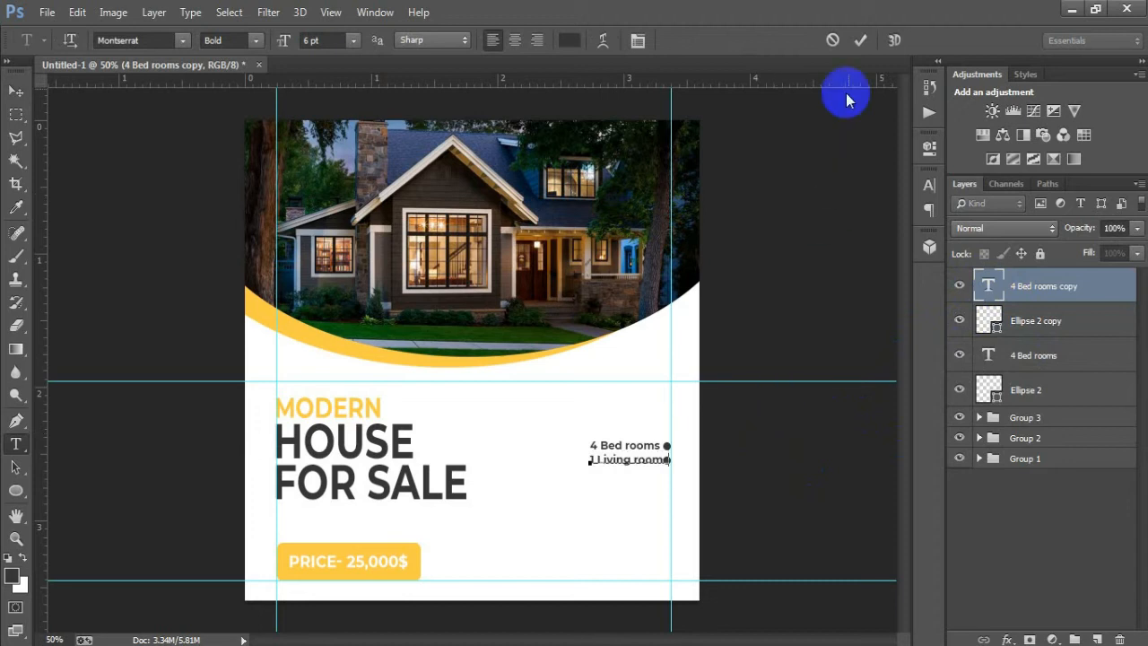
click(861, 40)
key(v)
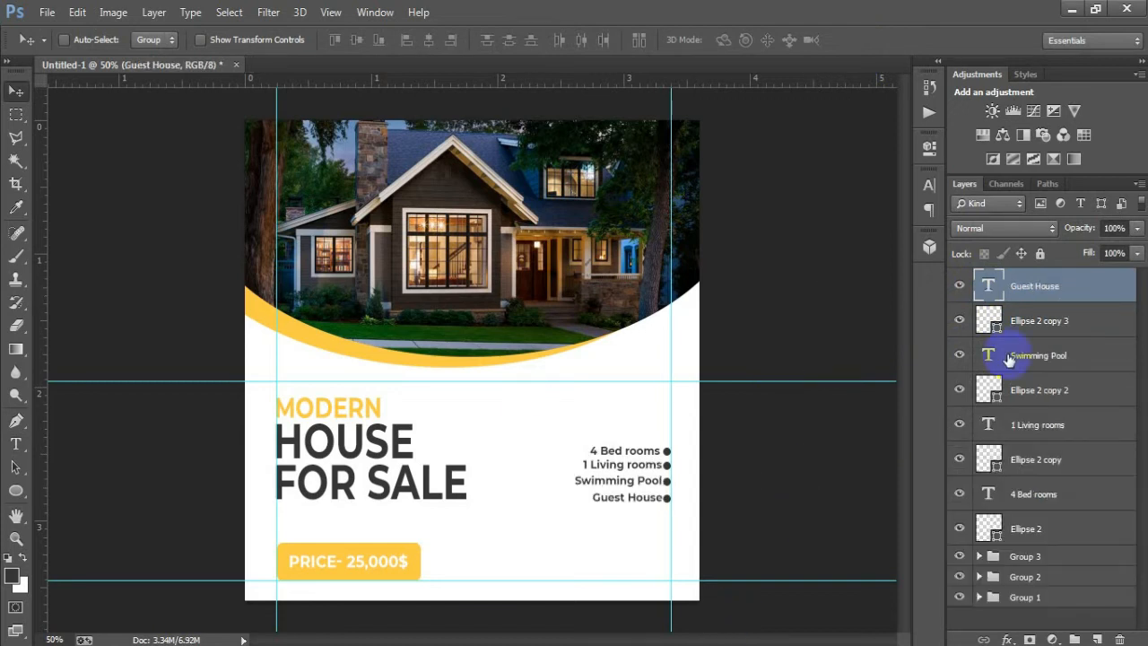
- Group all four feature text layers together with their bullet dots
click(959, 285)
click(959, 285)
click(959, 528)
click(959, 528)
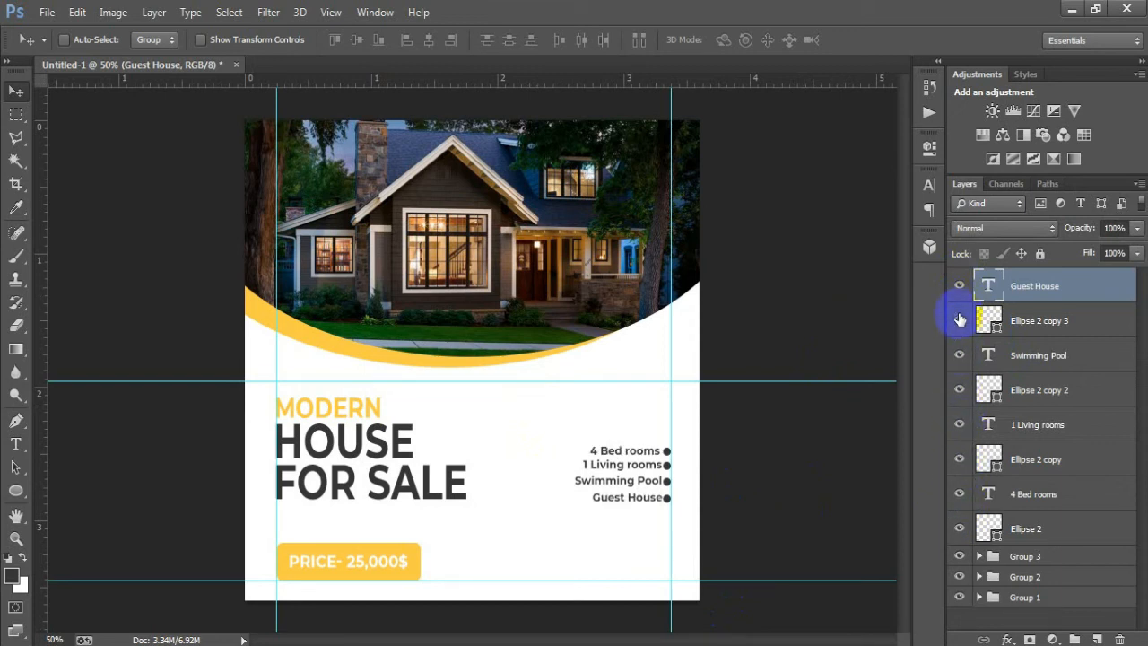
shift+click(1037, 529)
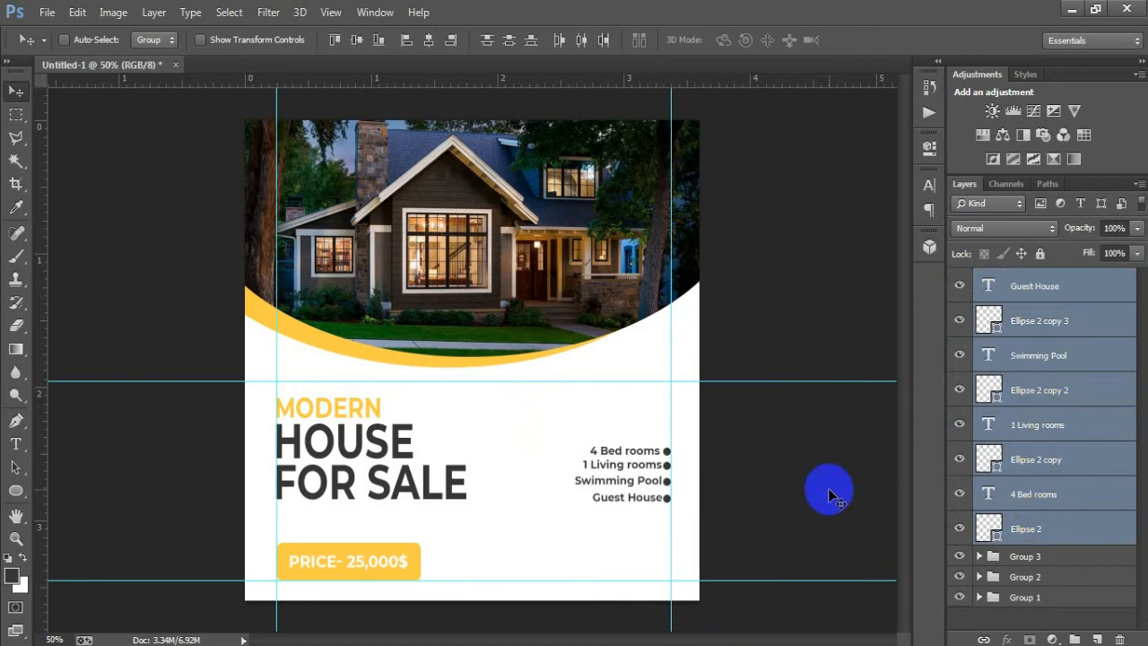
key(ctrl+g)
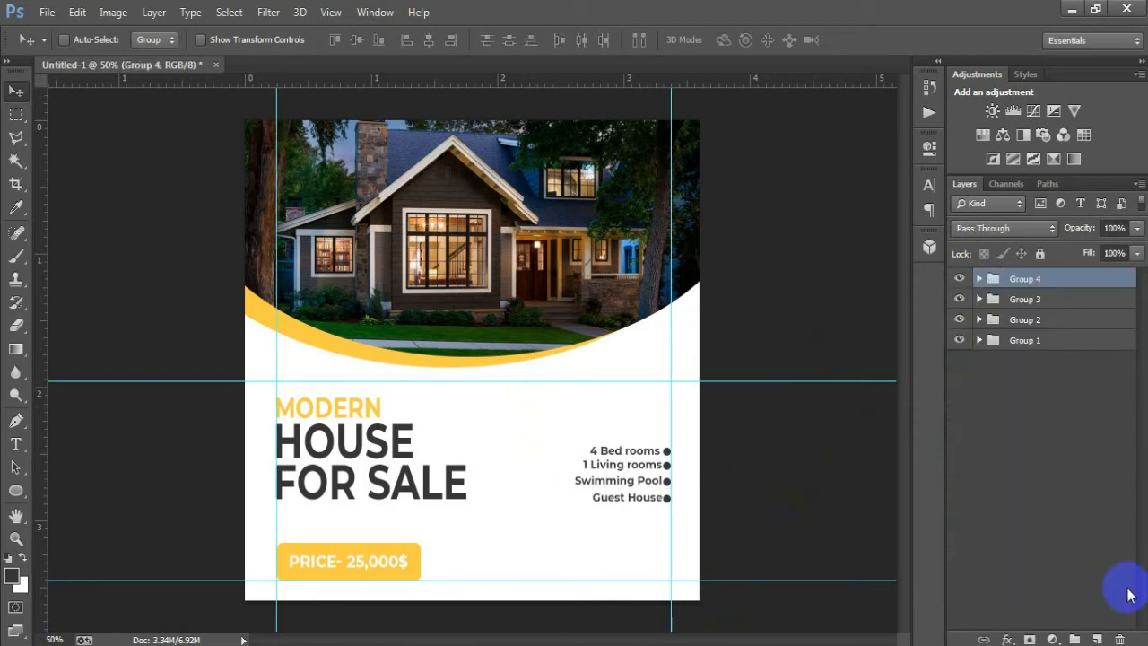
- Add the contact phone number as text on a new layer below the feature list
click(1097, 637)
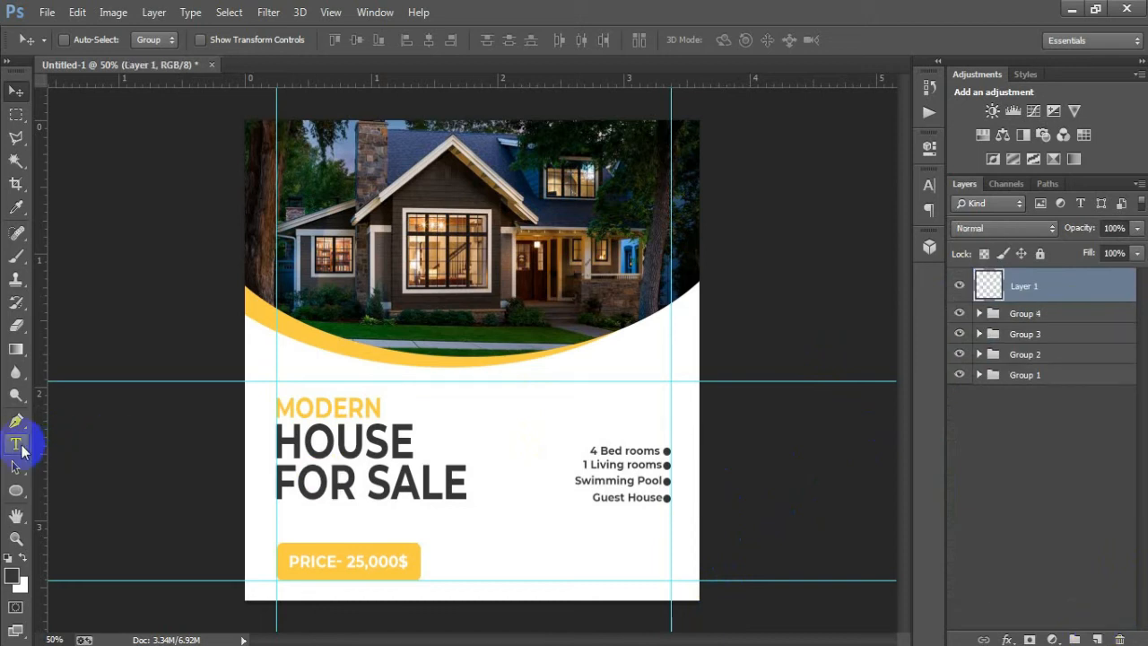
click(16, 442)
click(558, 545)
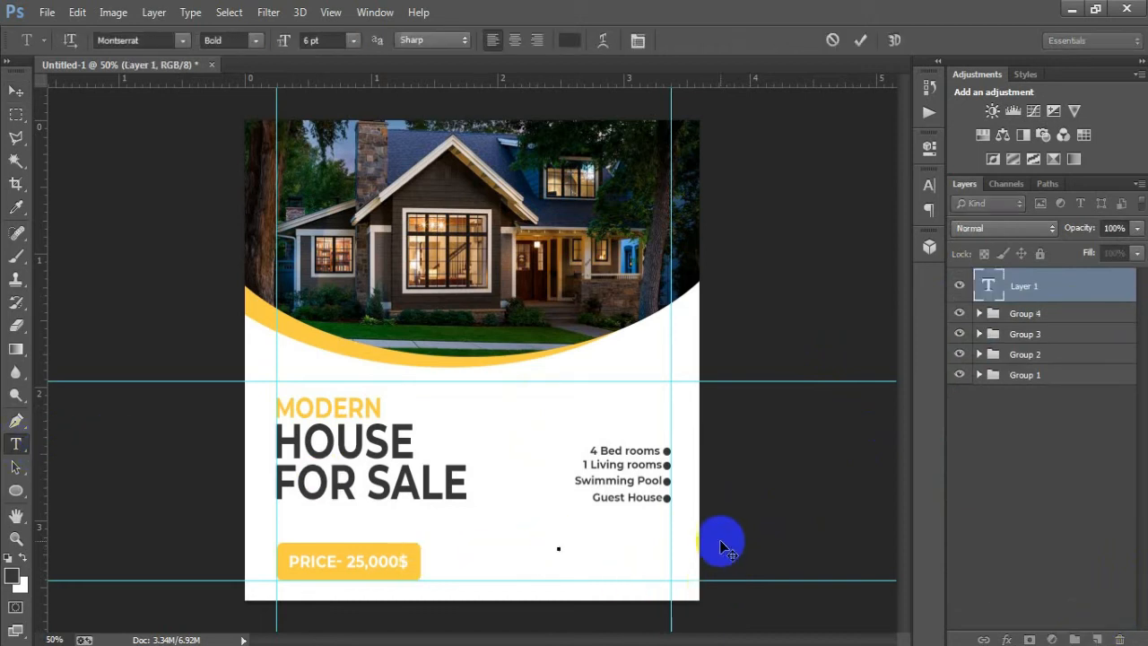
key(ctrl+v)
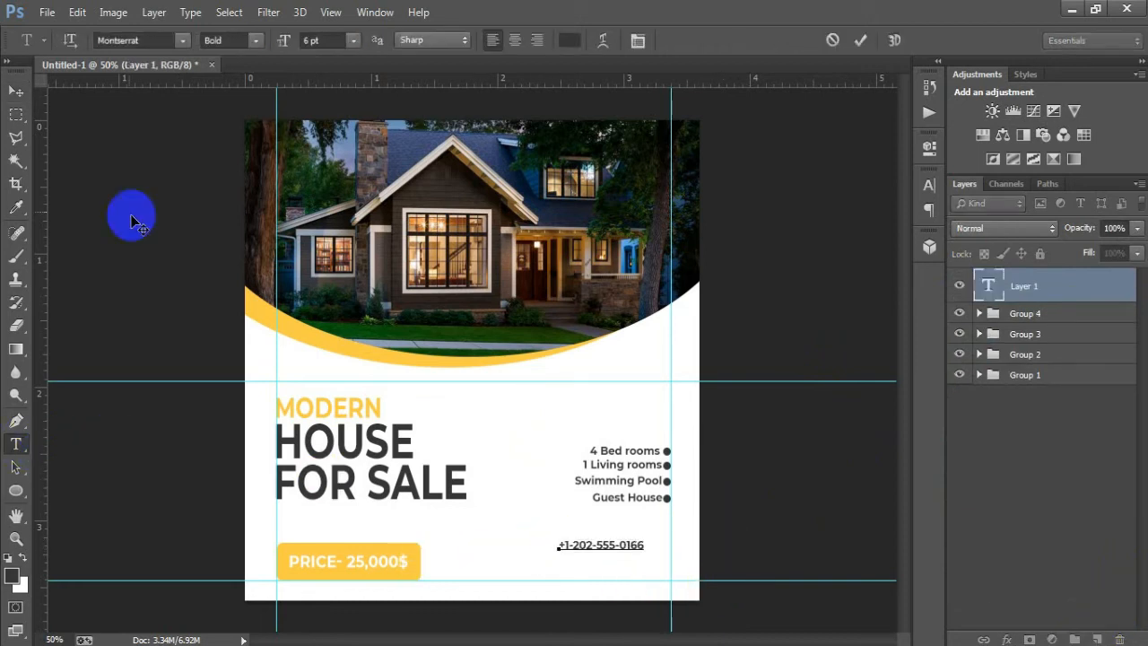
click(16, 90)
- Keep the phone number in Montserrat Bold and set its font size to 11 pt
click(929, 185)
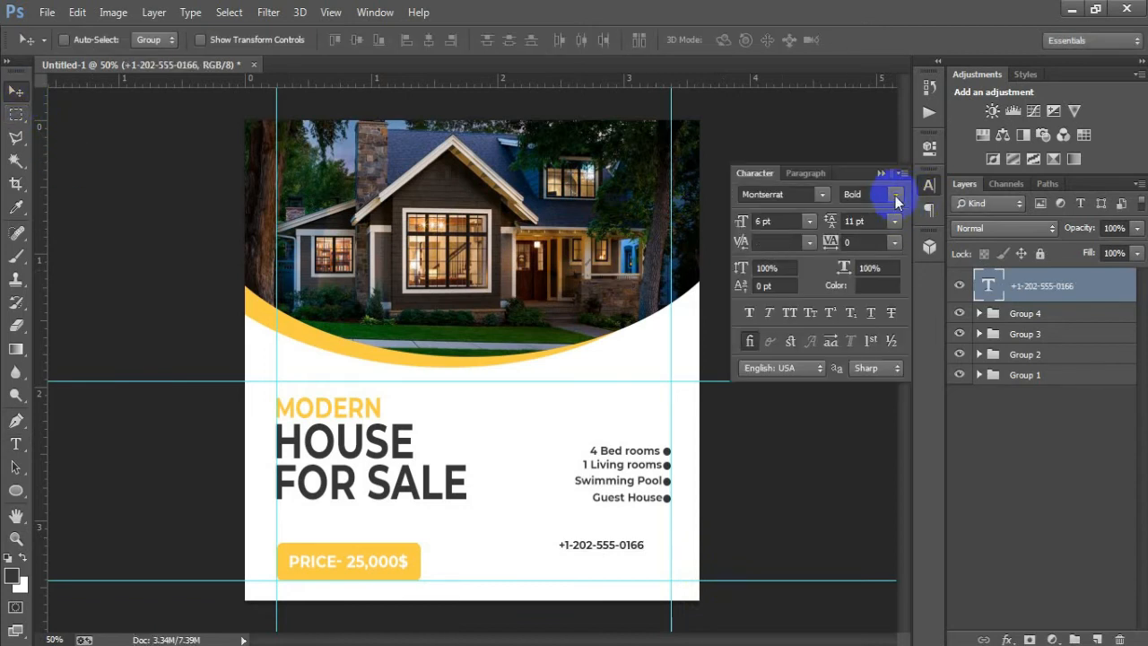
click(896, 195)
click(895, 196)
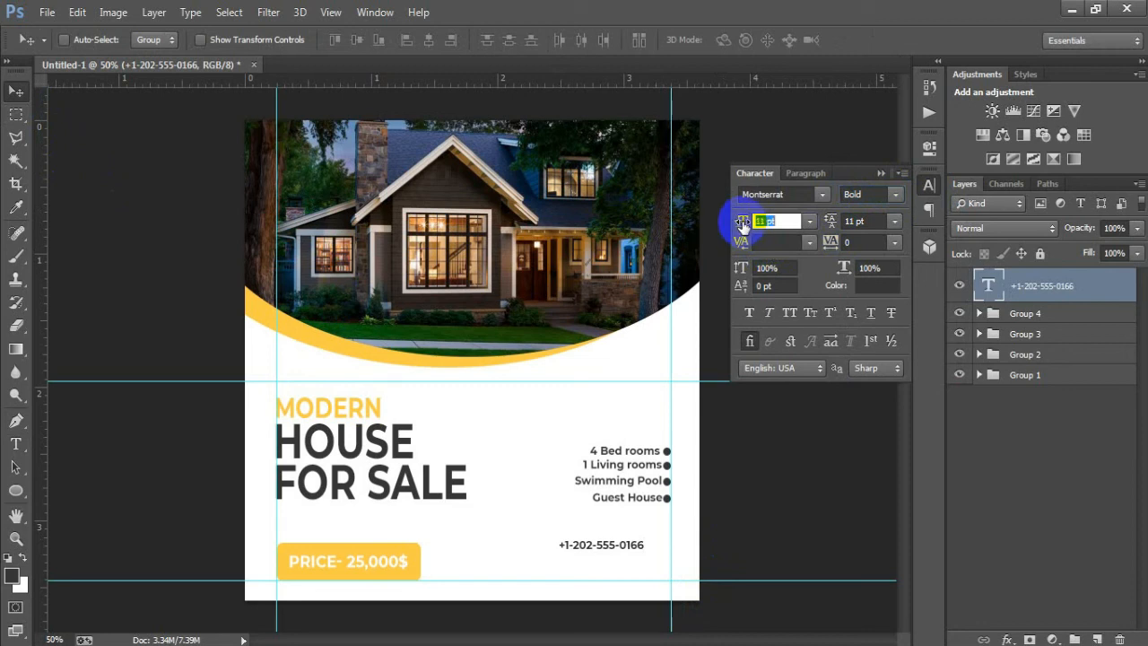
drag(742, 224, 745, 224)
- Move the phone number flush against the right margin guide, roughly level with the price button
drag(617, 545, 581, 559)
key(Down)
key(Down)
key(Down)
key(Right)
key(Right)
key(Right)
key(Right)
key(Right)
key(Right)
key(Right)
key(Right)
key(Right)
key(Right)
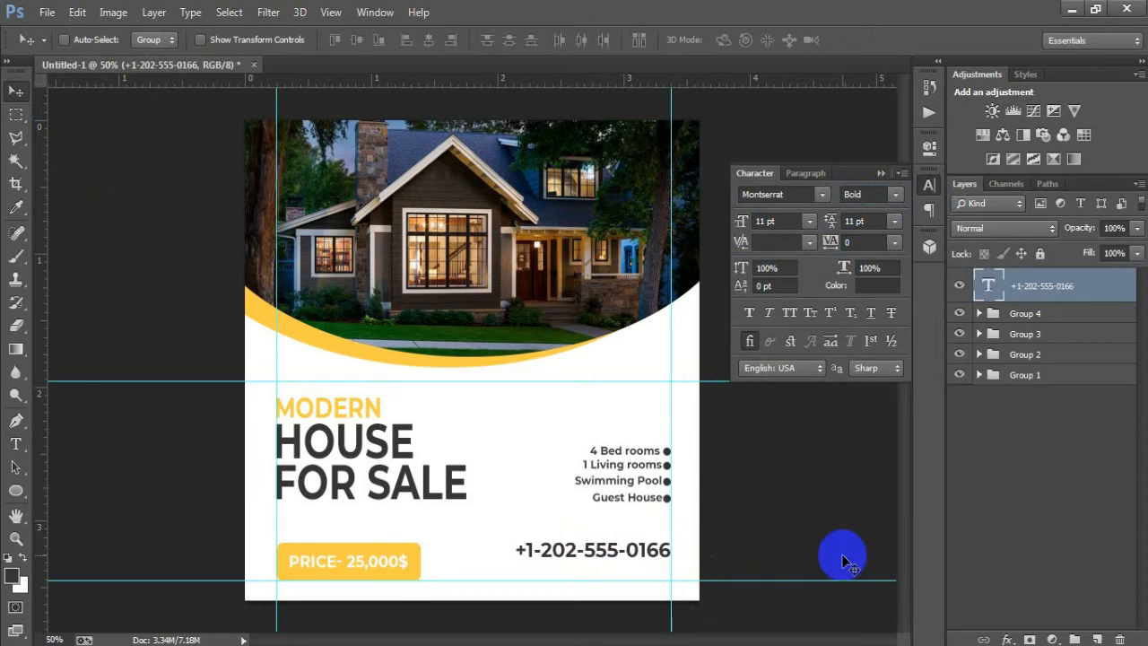
key(Down)
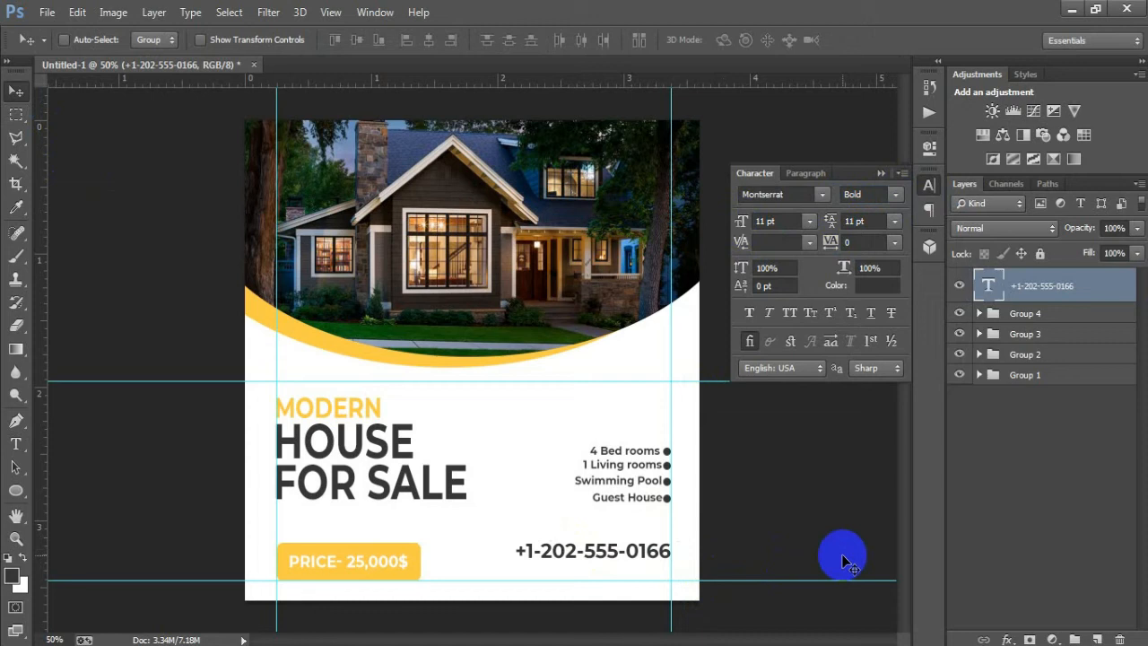
key(Up)
key(Down)
- Color the phone number yellow ffcb3f, sampled from the curved band under the house photo
click(871, 287)
click(294, 328)
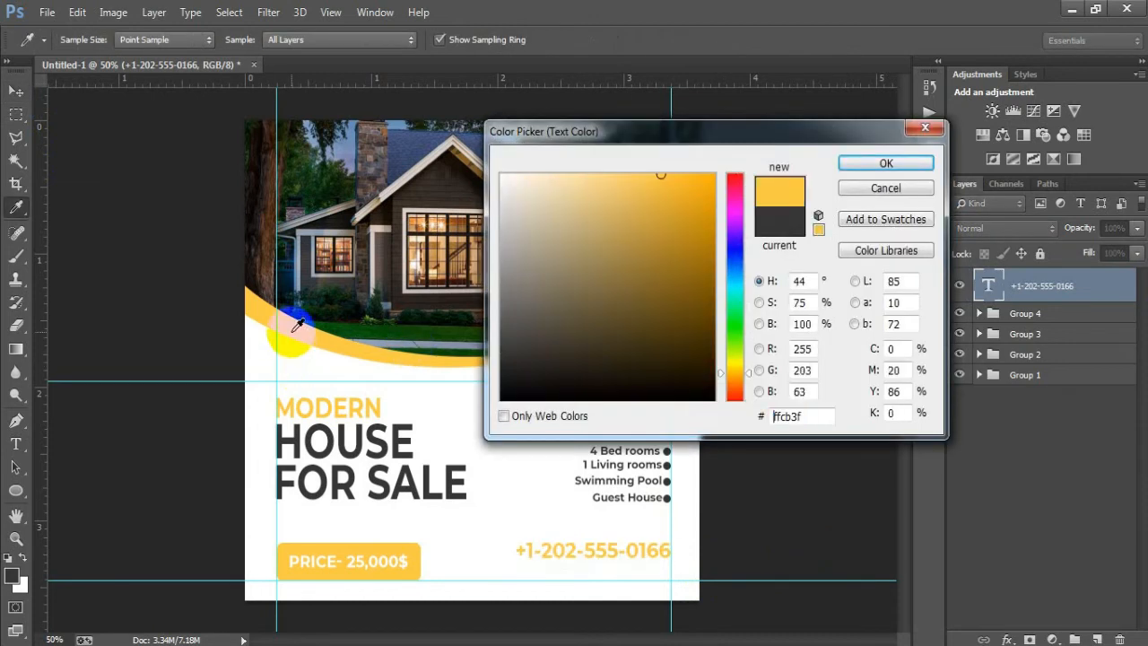
click(884, 163)
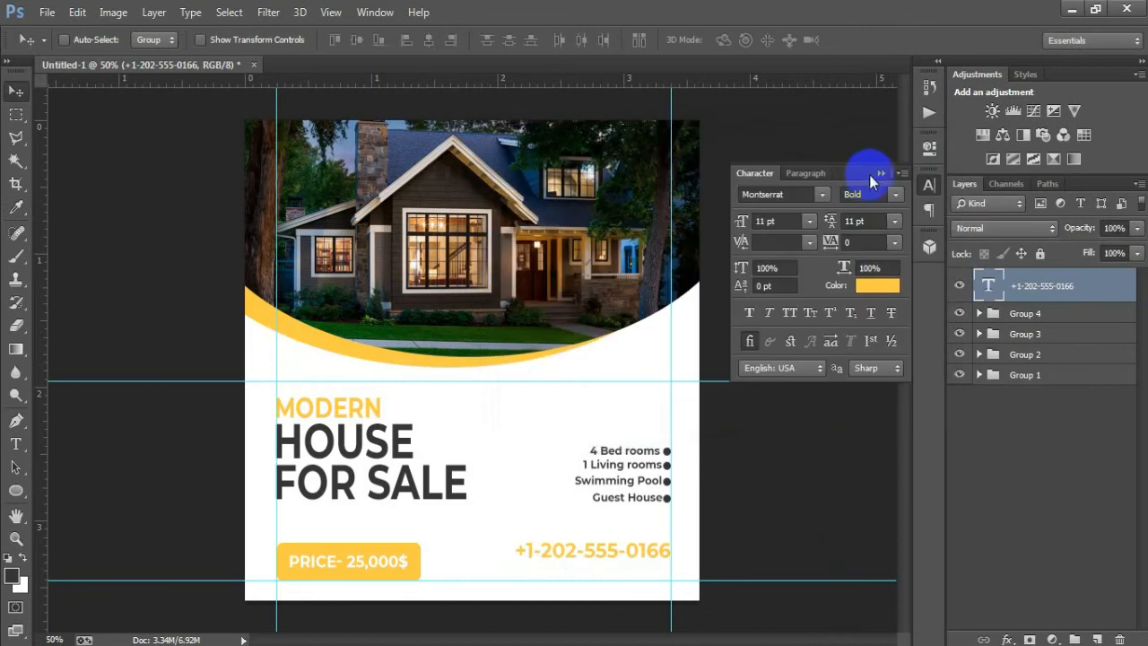
click(876, 173)
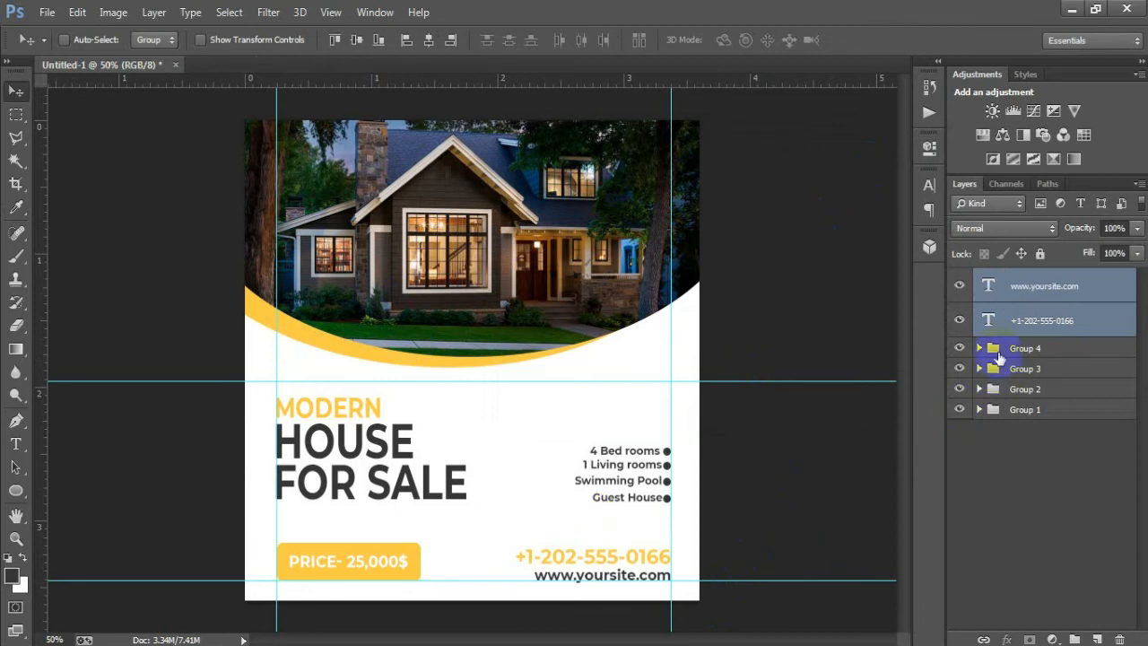
- Group the website and phone number text layers and nudge the group up slightly
click(1013, 289)
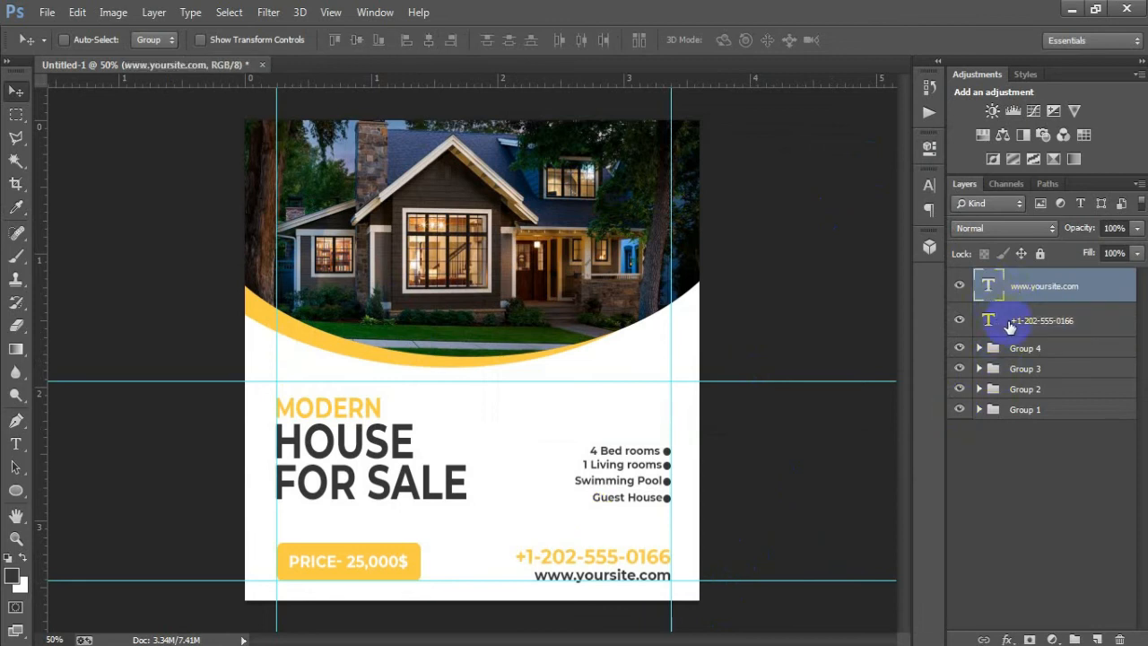
shift+click(1011, 323)
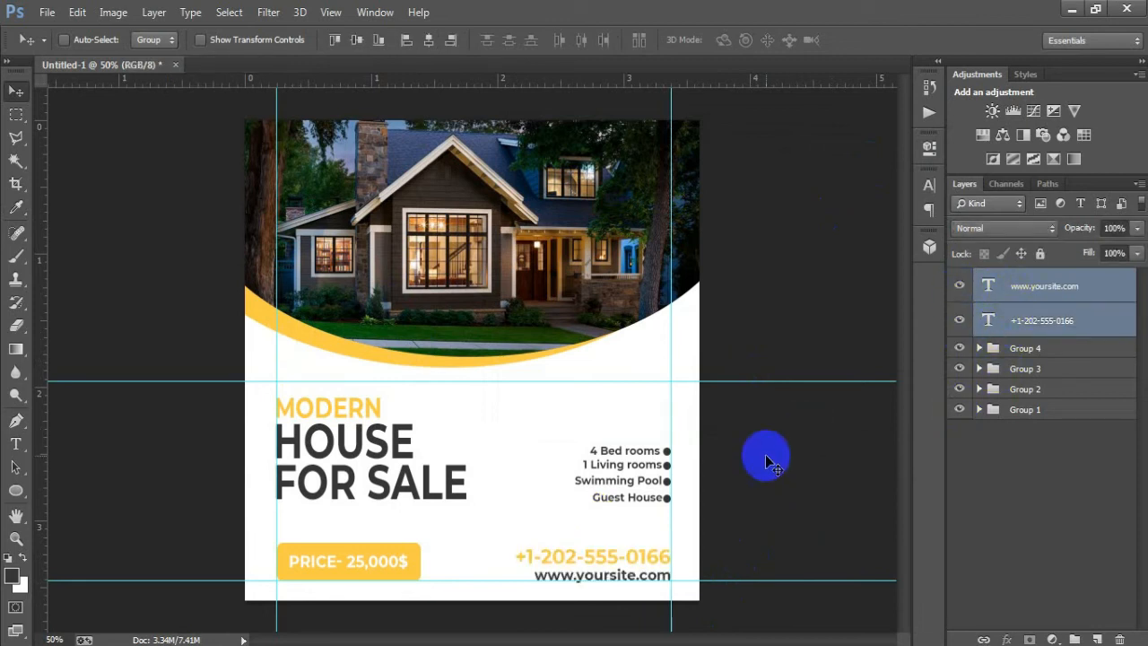
key(ctrl+g)
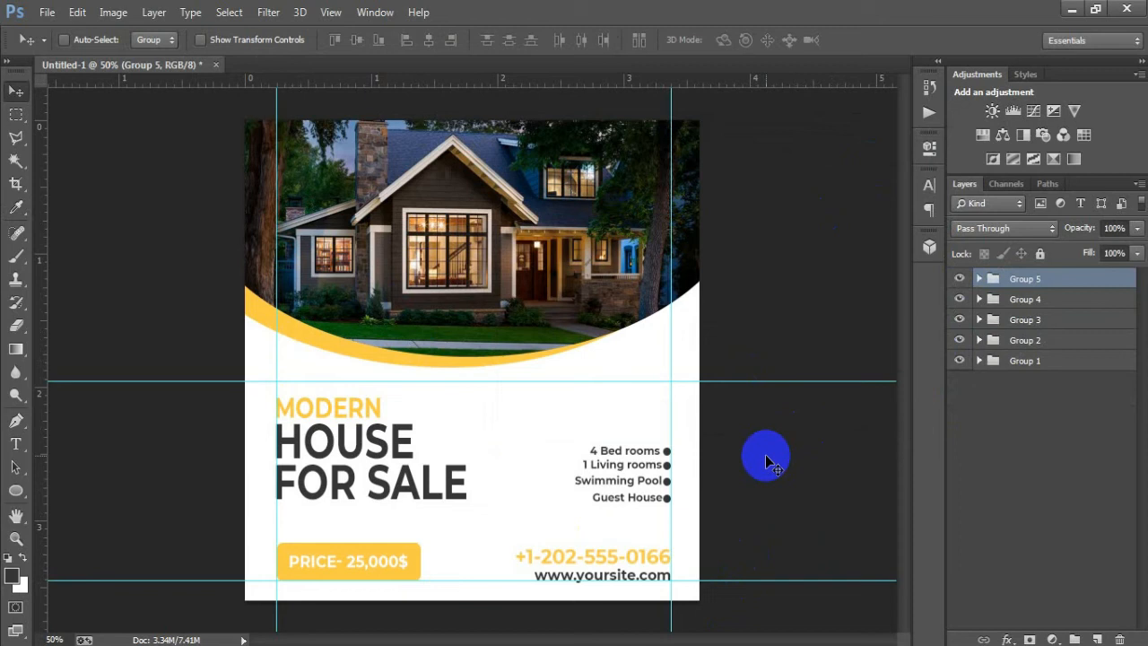
key(Up)
key(Up)
key(Up)
key(Up)
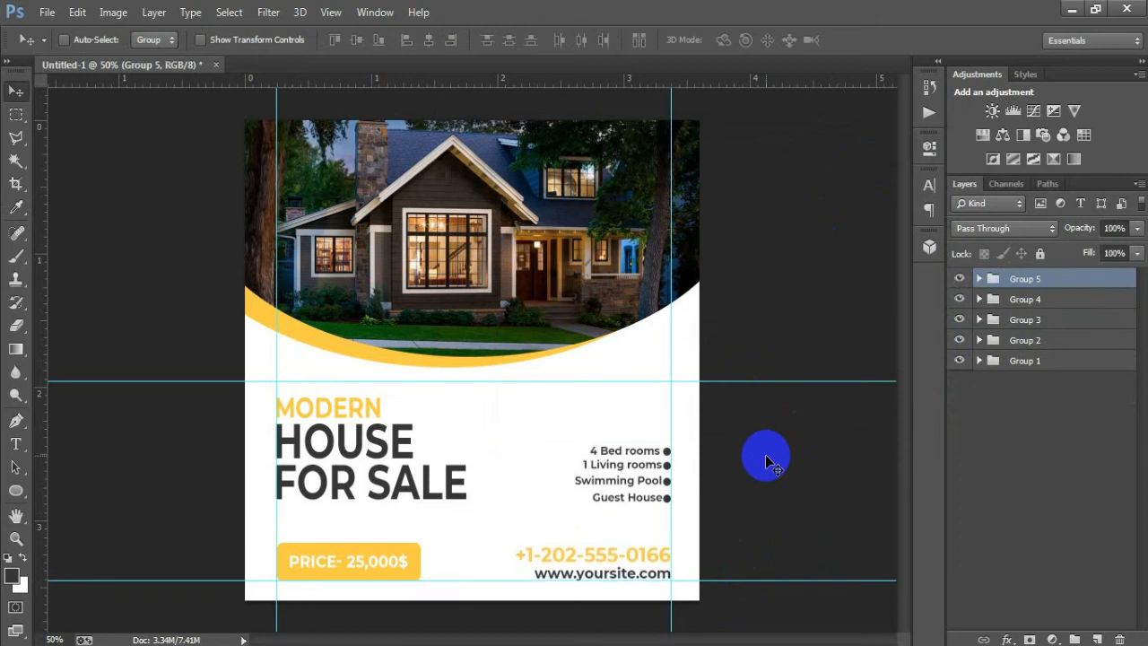
- Draw a 300 px dark gray circle on a new layer and place it against the right margin guide, overlapping the photo's curved edge
click(1095, 638)
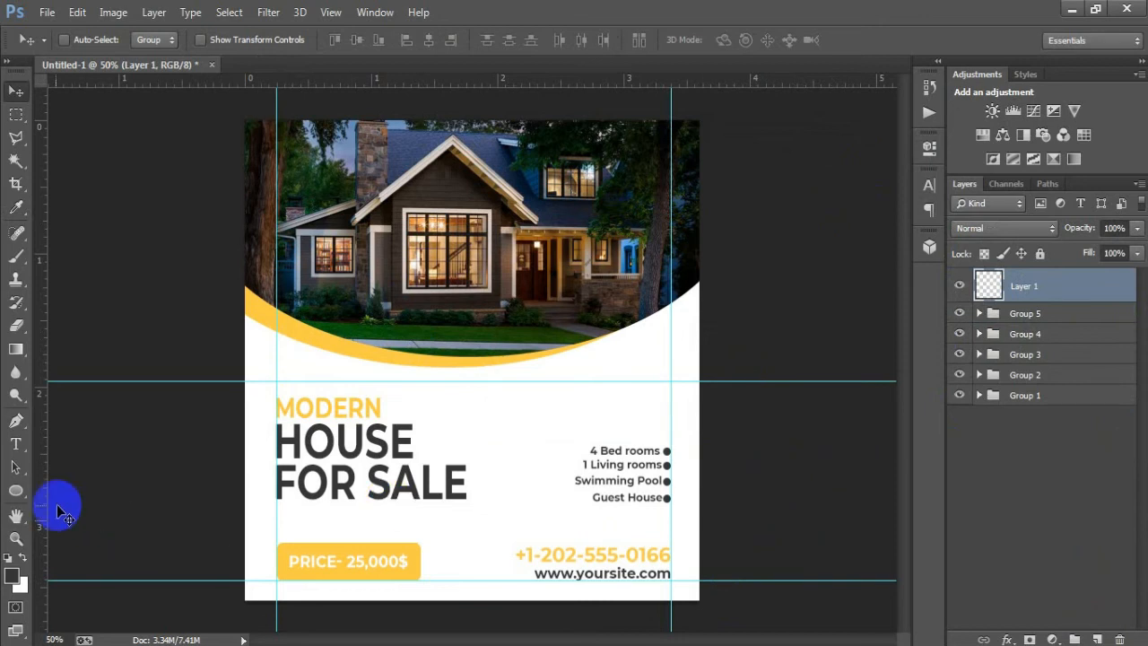
click(16, 491)
click(90, 510)
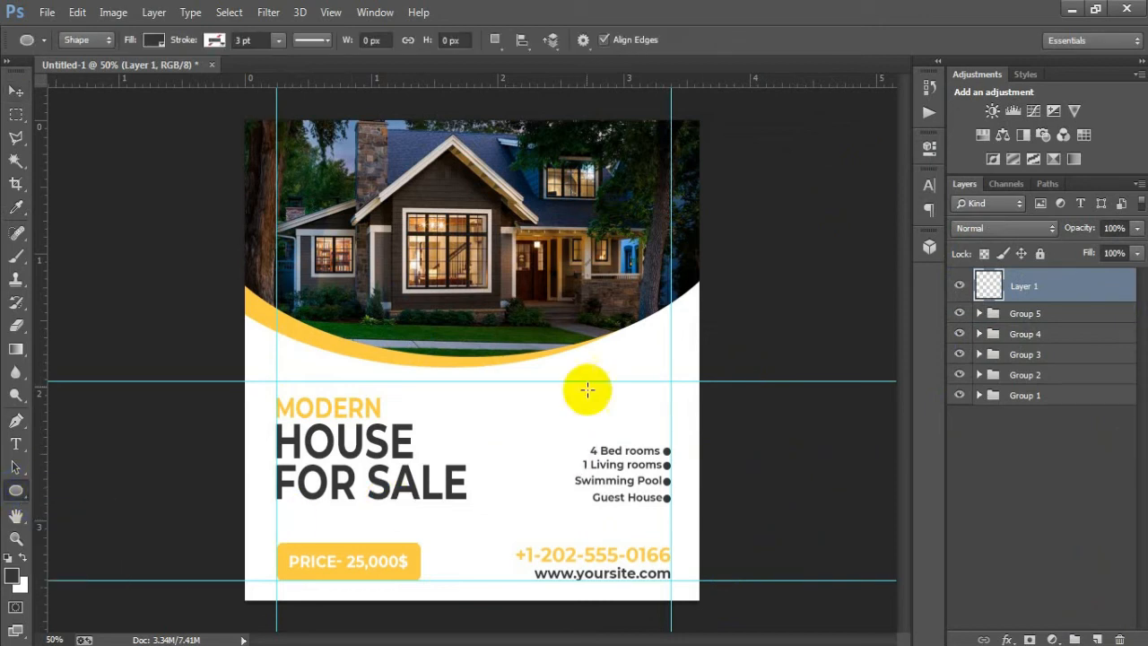
drag(557, 287, 677, 493)
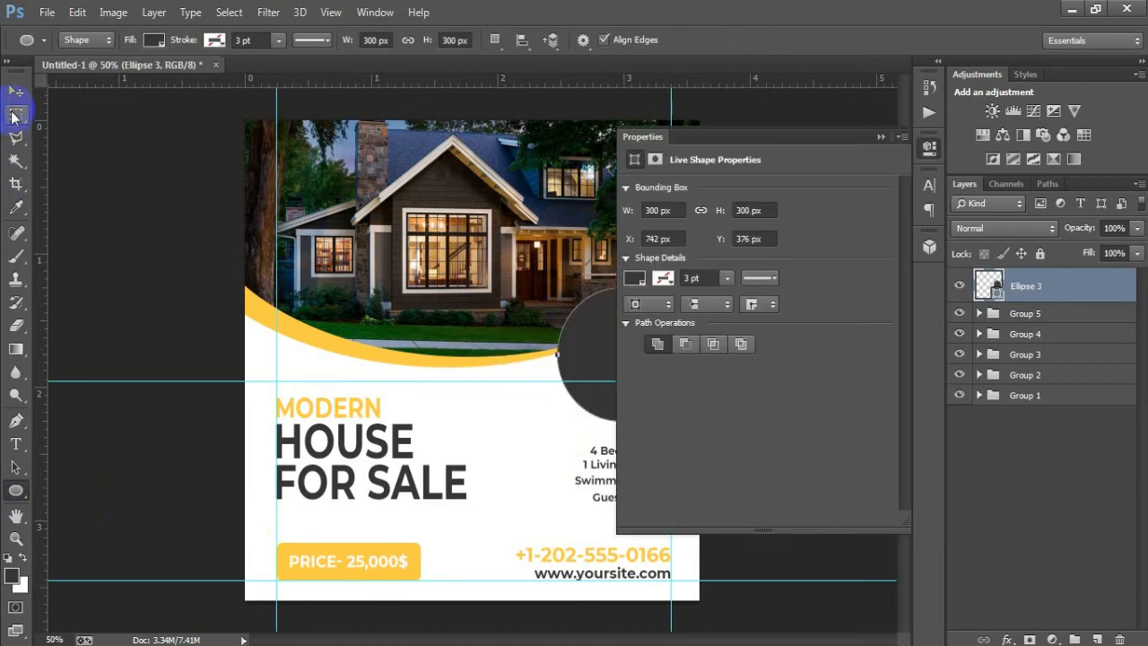
click(15, 92)
click(881, 137)
drag(649, 344, 629, 324)
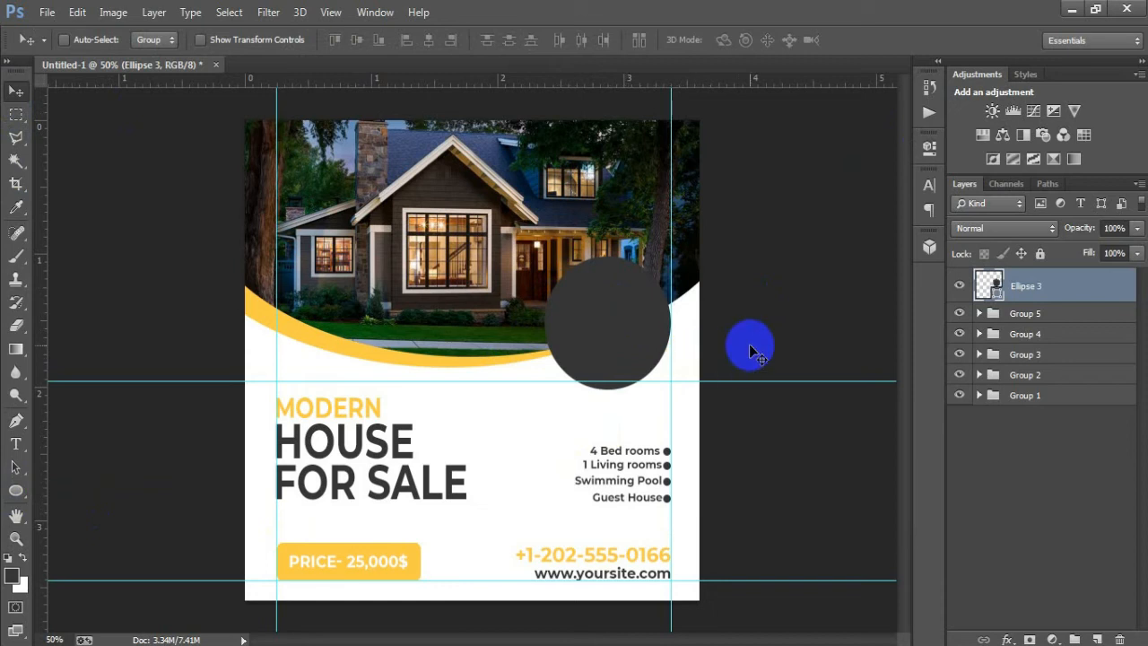
- Enlarge the dark circle slightly, keep it aligned to the right margin guide, and duplicate its layer
key(ctrl+t)
drag(669, 391, 674, 397)
mouse_move(615, 358)
mouse_down()
mouse_move(597, 358)
mouse_move(608, 355)
mouse_up()
click(759, 39)
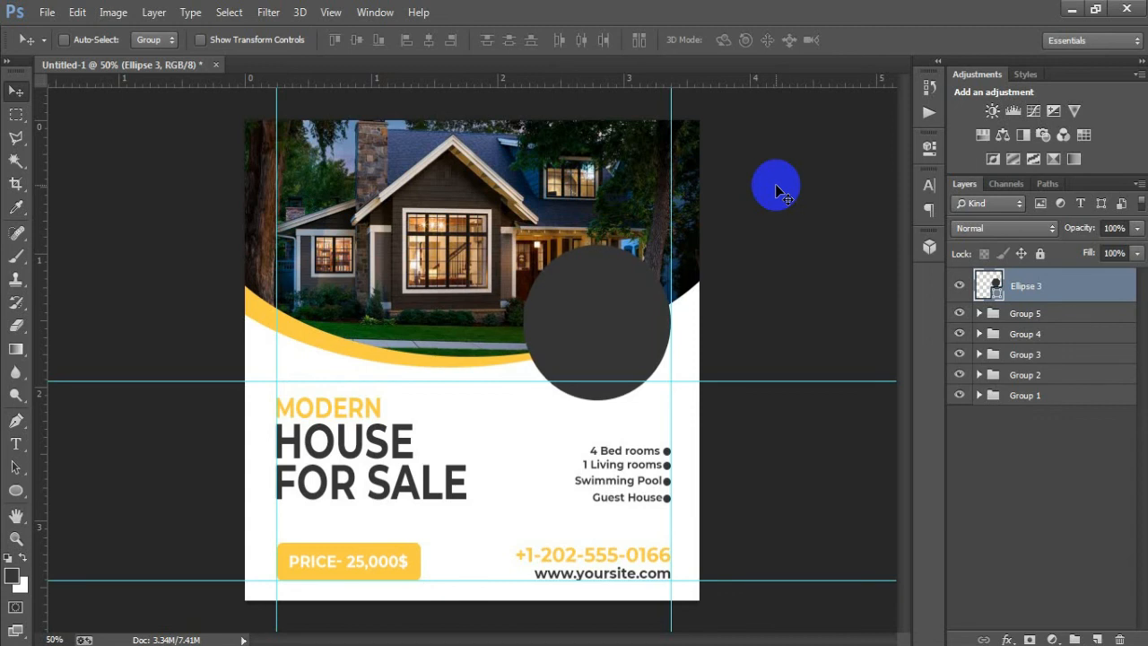
key(ctrl+j)
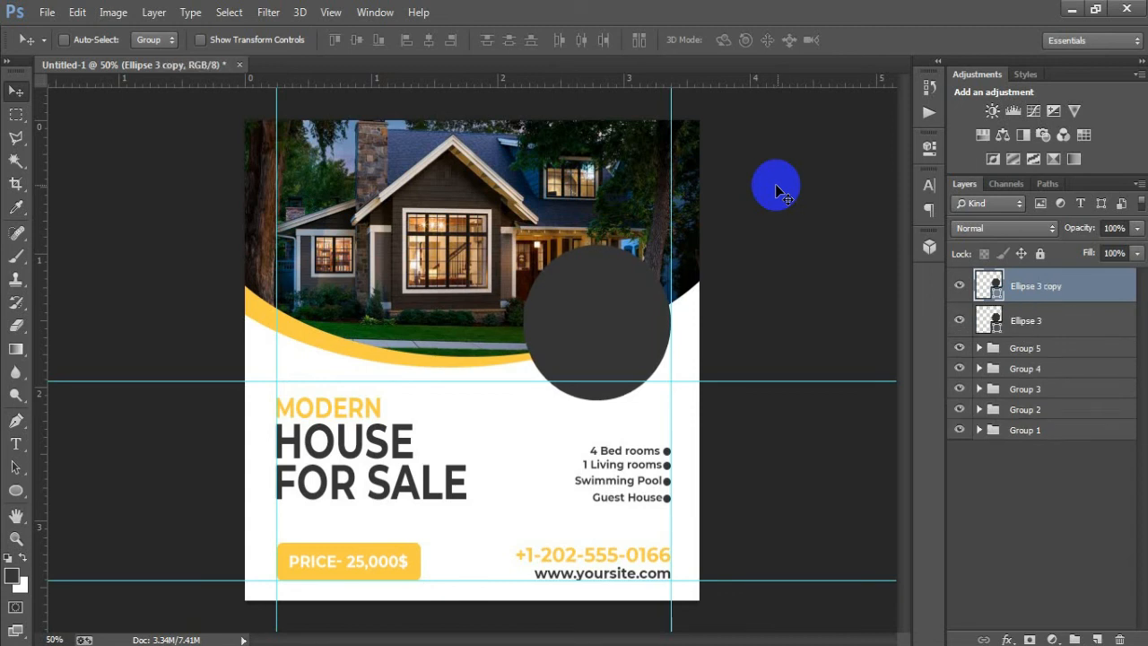
- Recolor the lower of the two stacked circles yellow ffcb3f, sampled from the curved band under the house photo
click(977, 273)
double_click(988, 319)
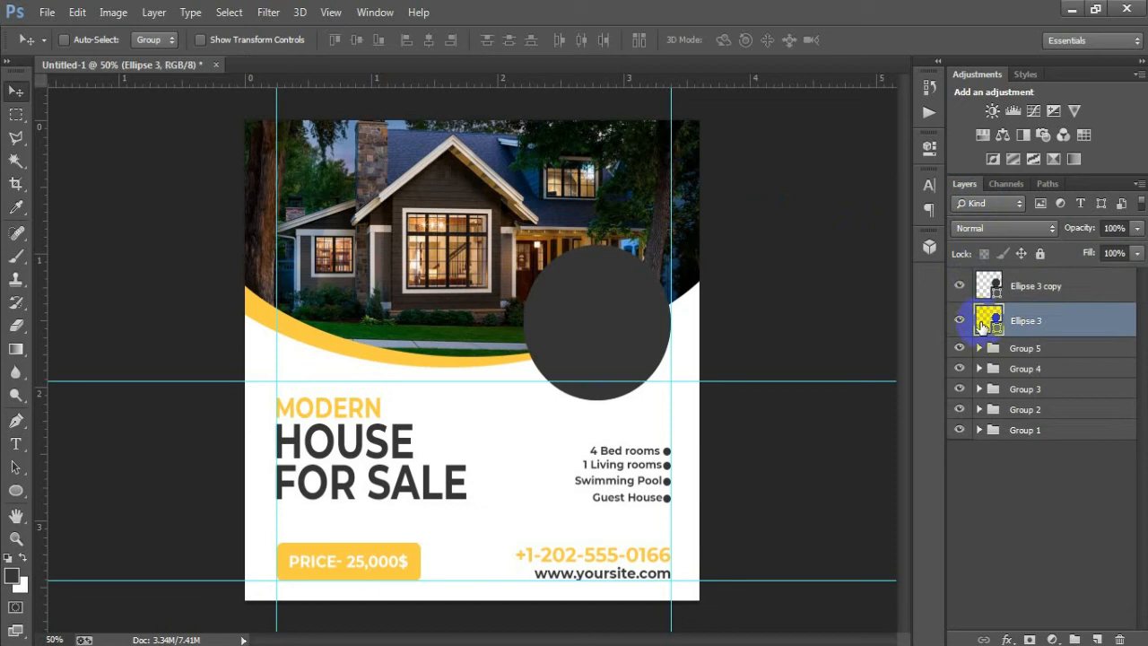
click(342, 339)
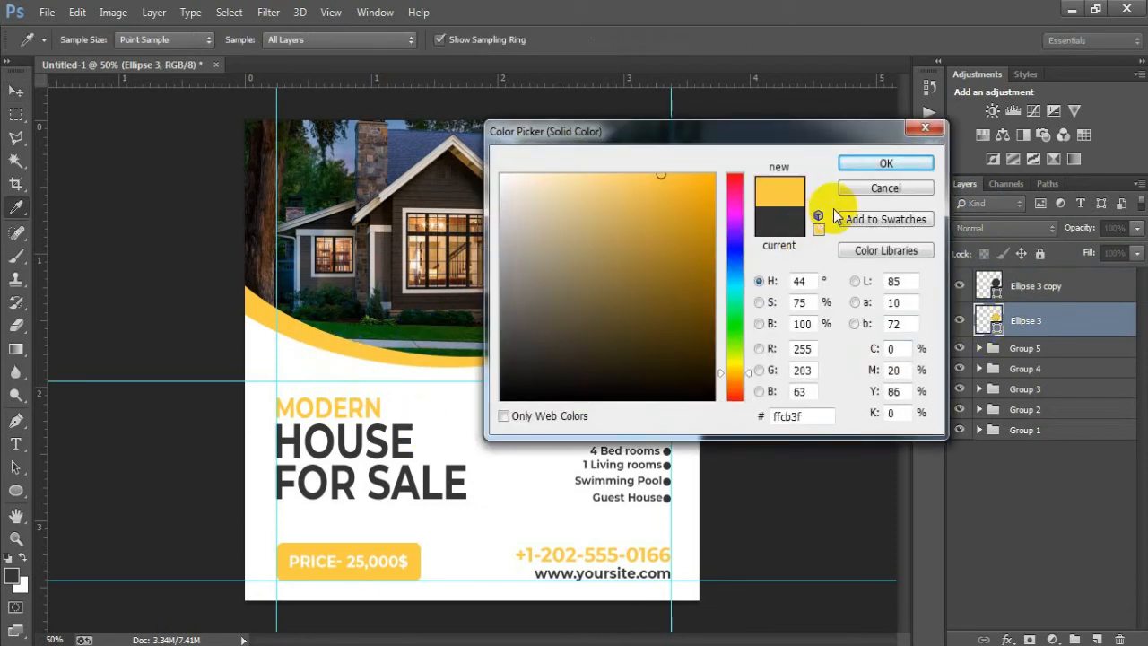
click(886, 162)
- Scale the upper dark circle to about 90% around its center, leaving a yellow ring around it
click(1022, 287)
click(959, 285)
click(958, 285)
key(ctrl+t)
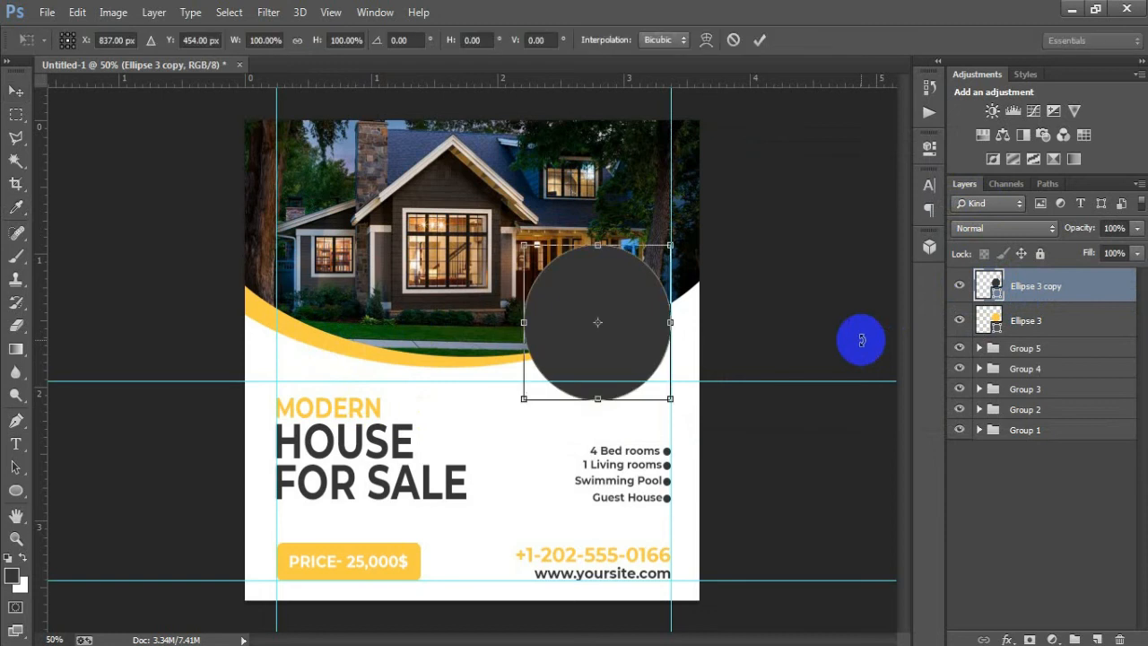
drag(672, 397, 662, 395)
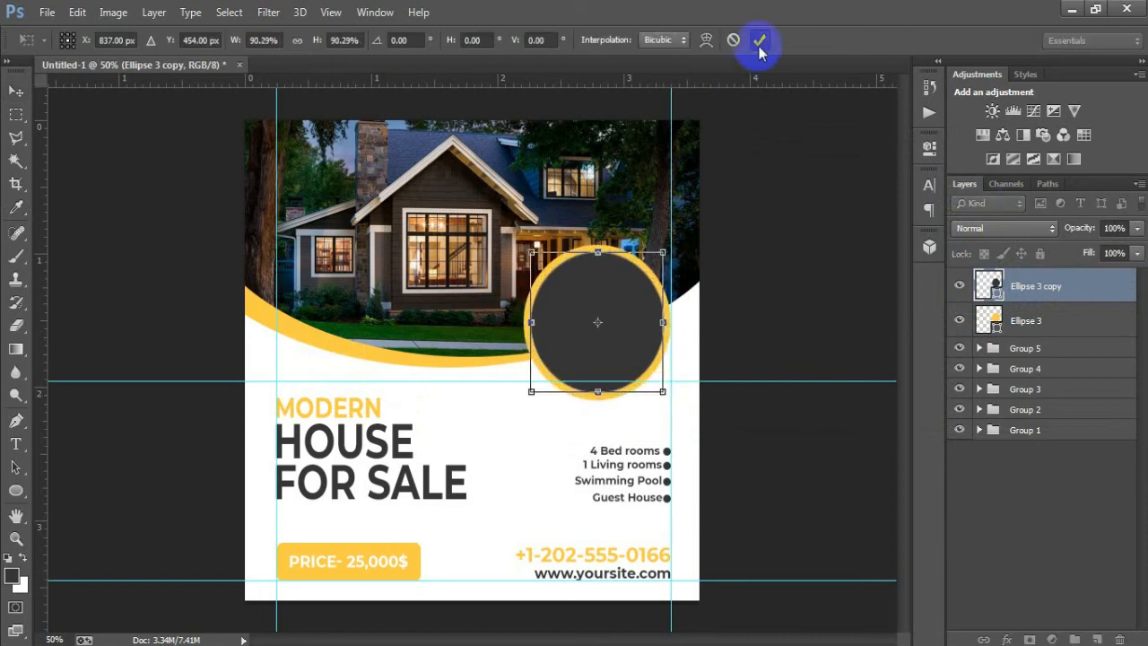
click(758, 39)
- Place the living-room photo as a linked file above the dark circle, covering the circle completely
click(46, 12)
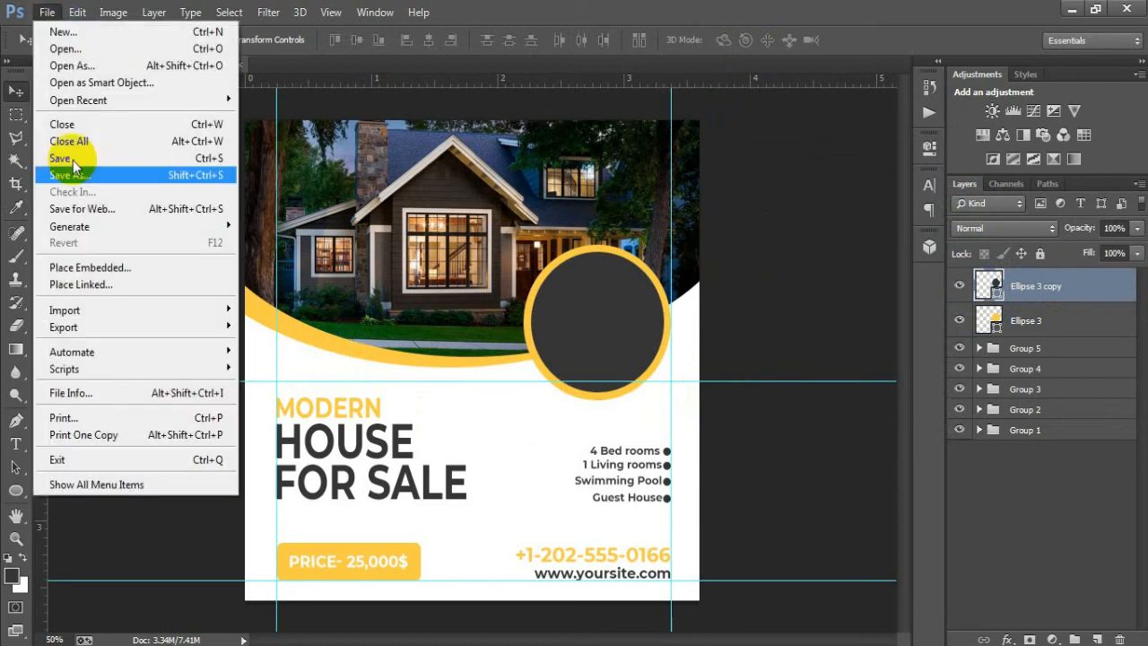
click(97, 285)
click(822, 175)
click(793, 496)
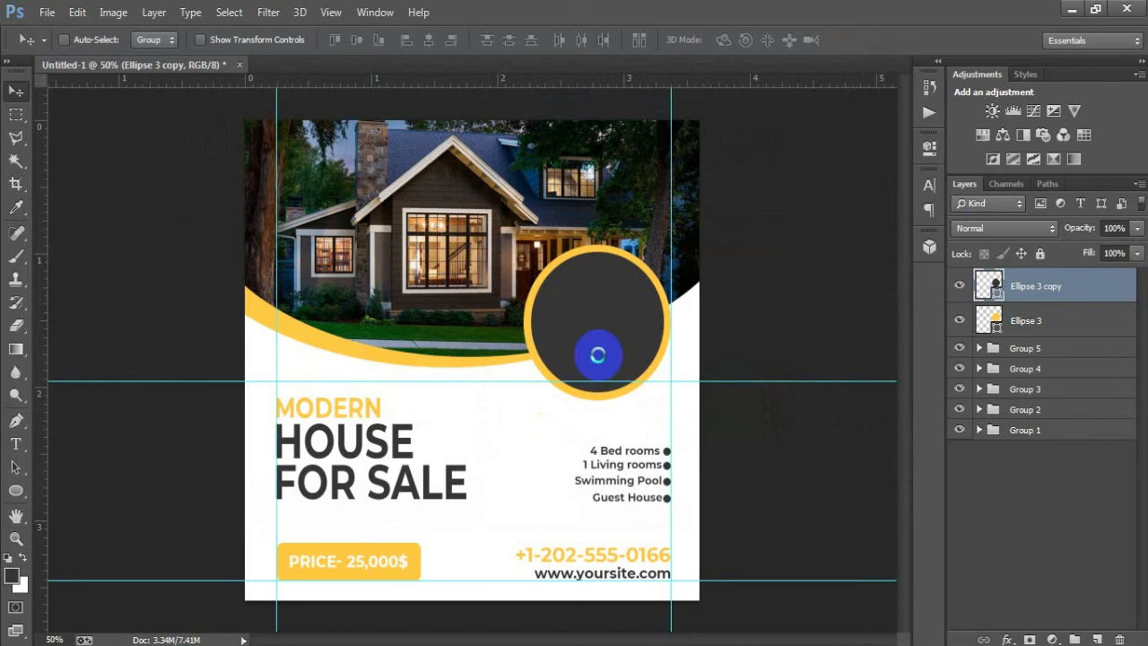
drag(568, 366, 620, 312)
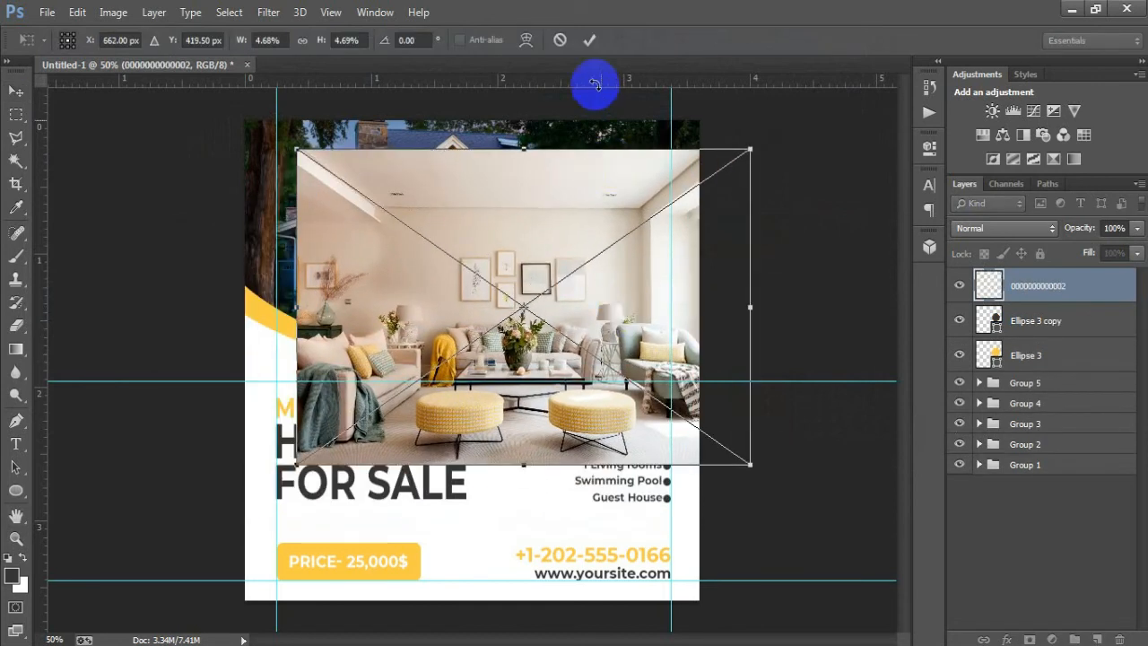
click(589, 40)
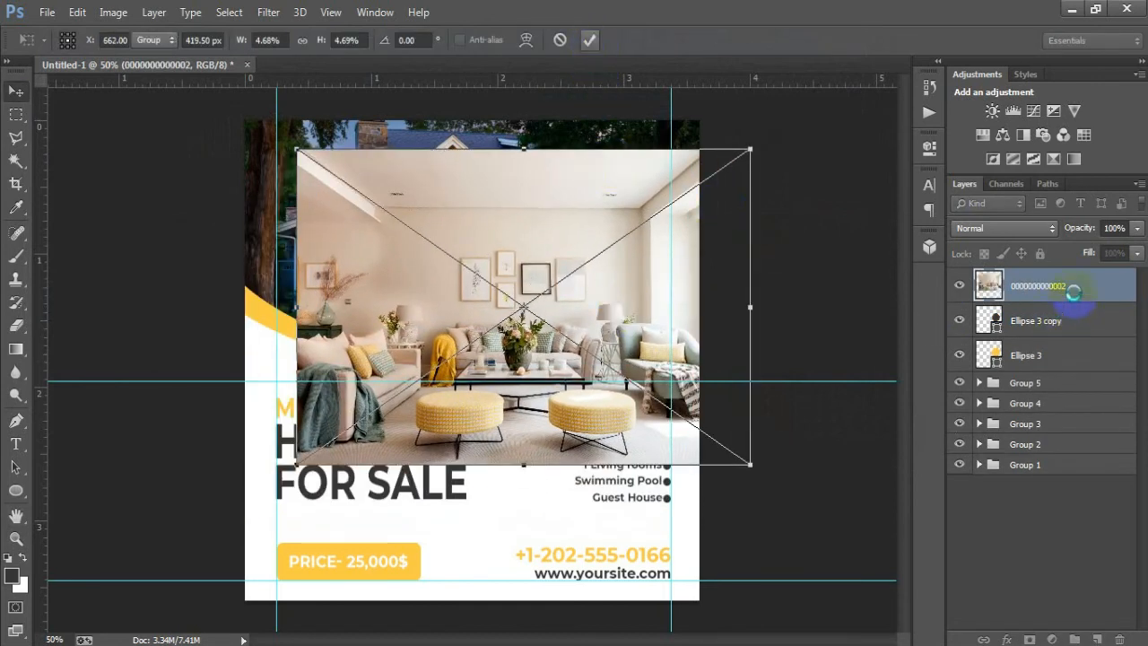
- Clip the living-room photo to the dark circle, scale it to about 3.79% and position the sofas inside the yellow ring
right_click(1073, 292)
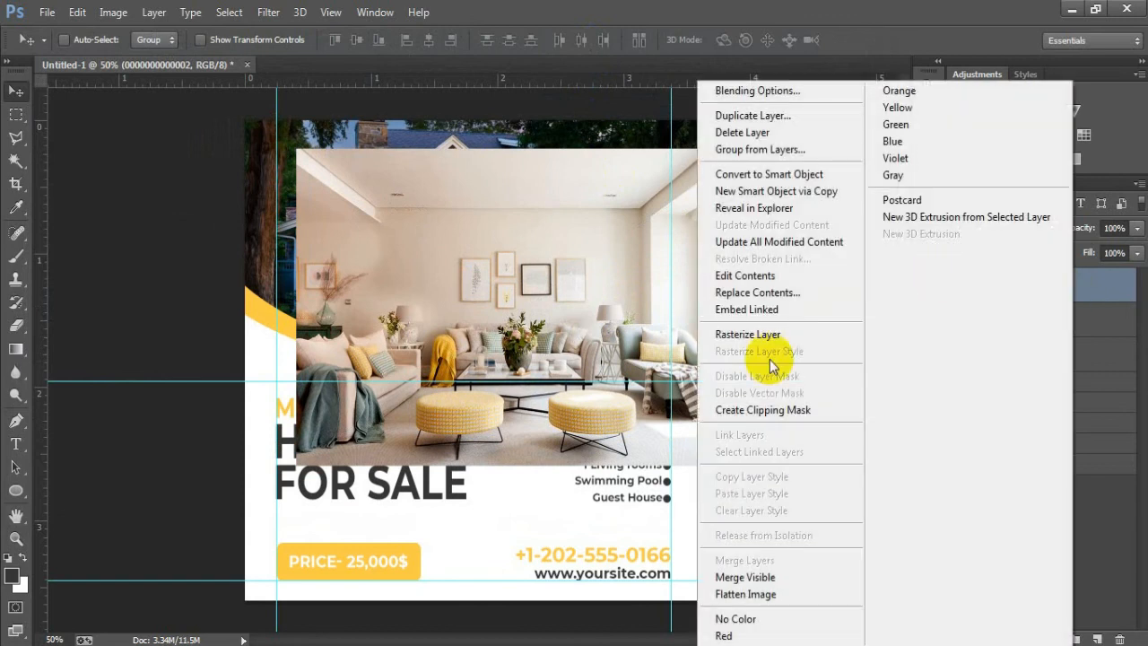
click(760, 411)
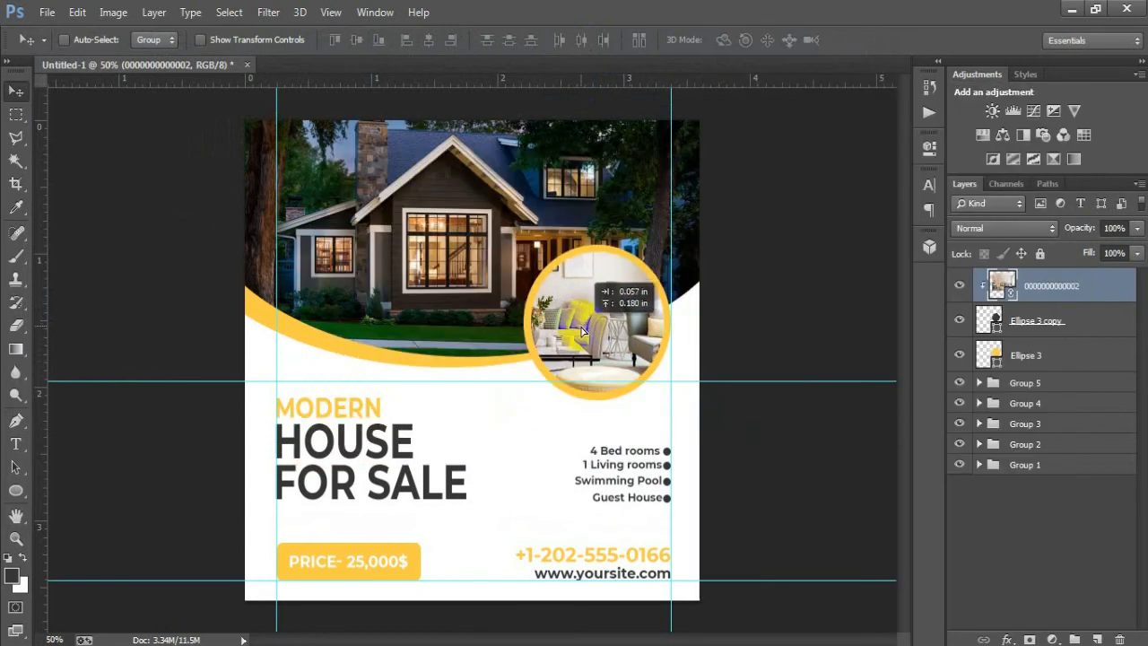
key(ctrl+t)
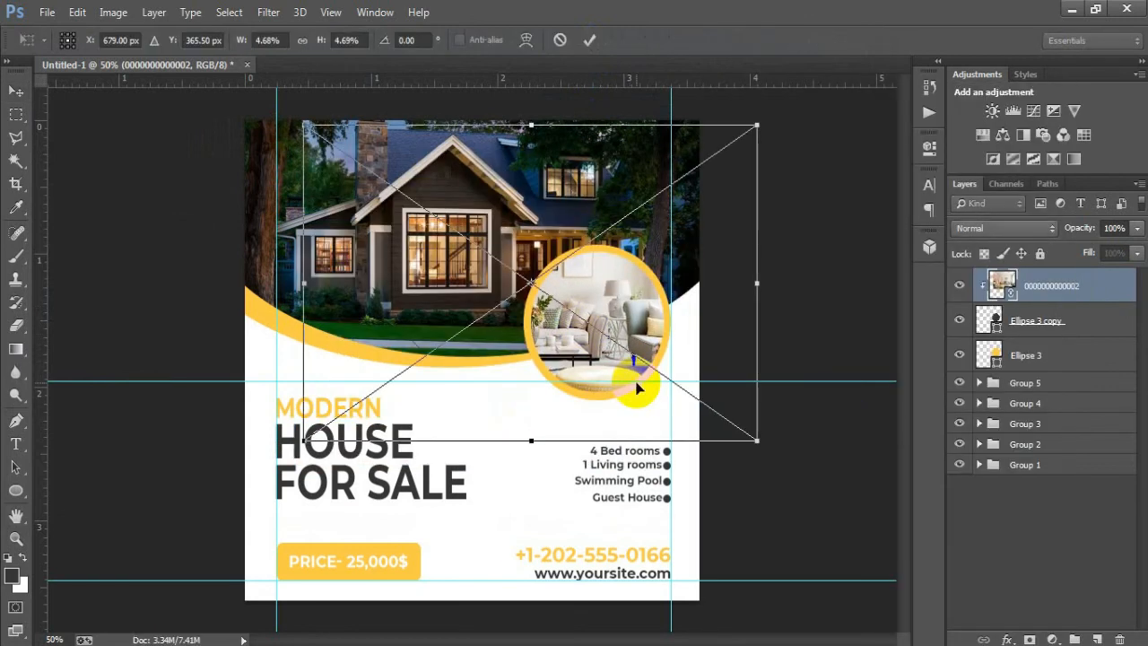
drag(303, 440, 359, 408)
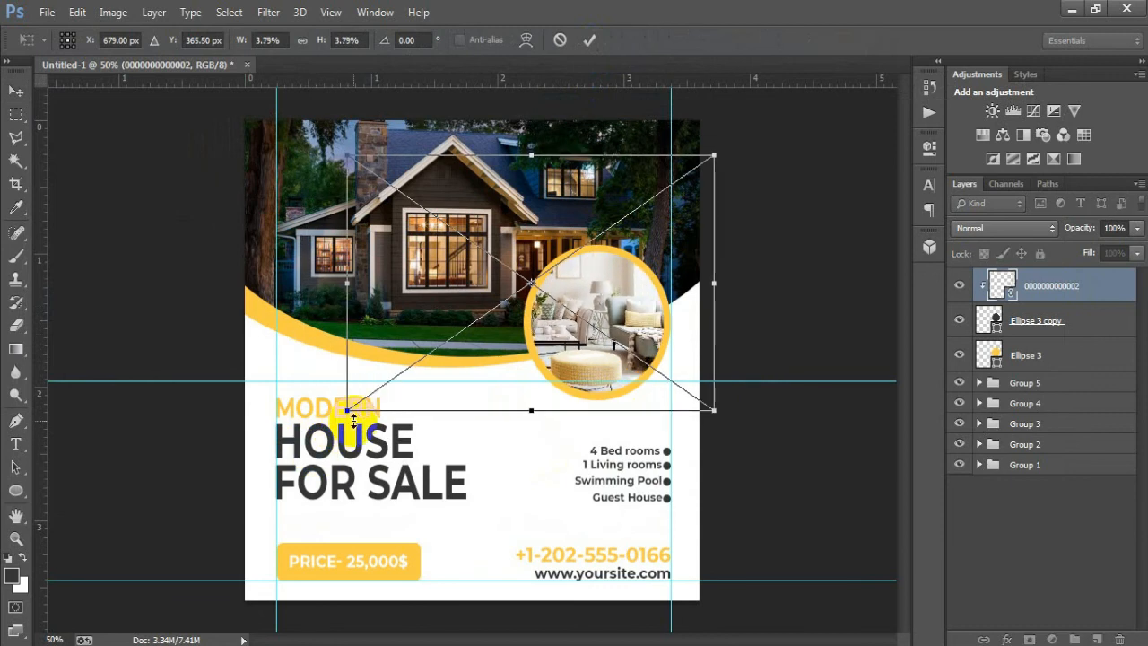
drag(573, 348, 586, 356)
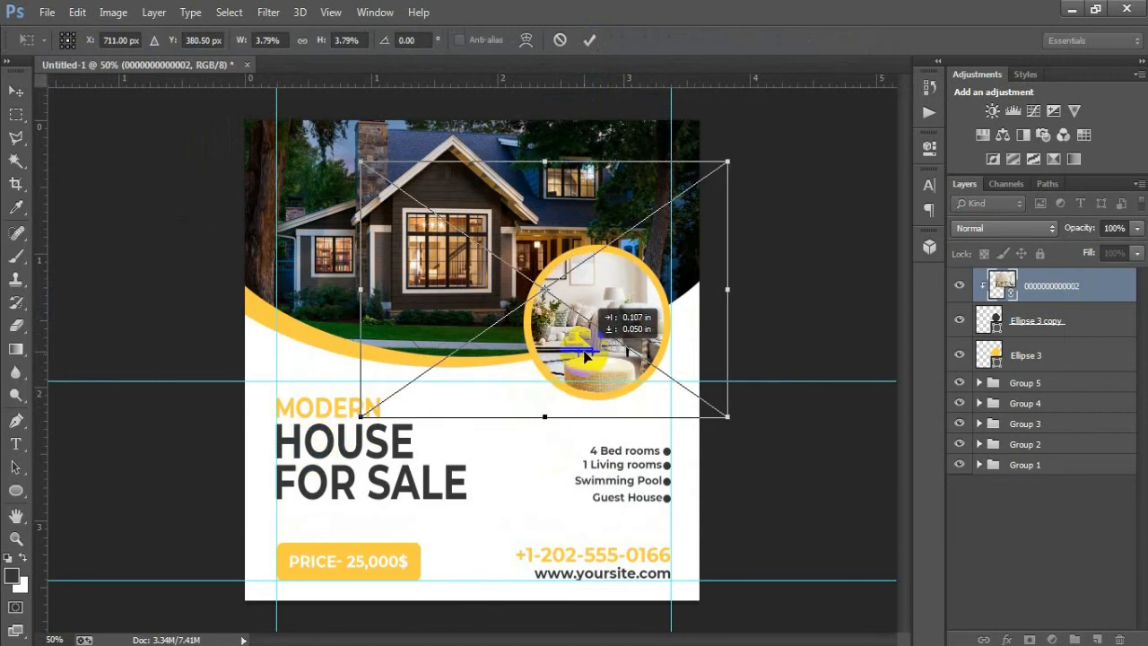
click(589, 39)
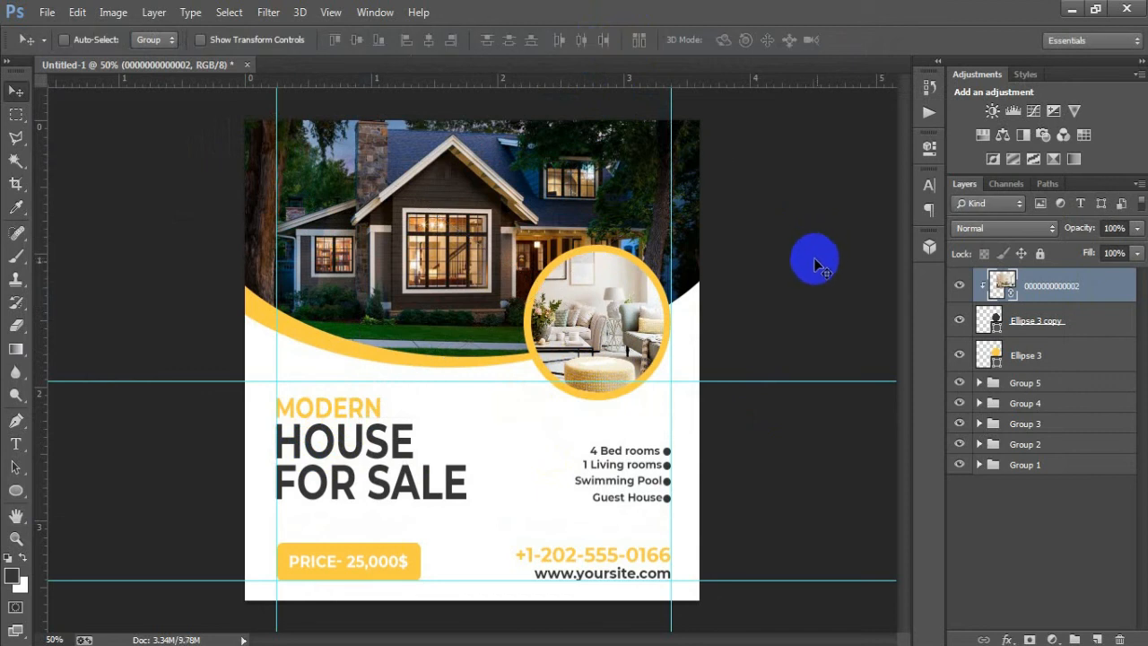
- Draw a dark gray circle about 72 px wide on a new layer and place it just below the photo ring's lower-left edge
click(1096, 639)
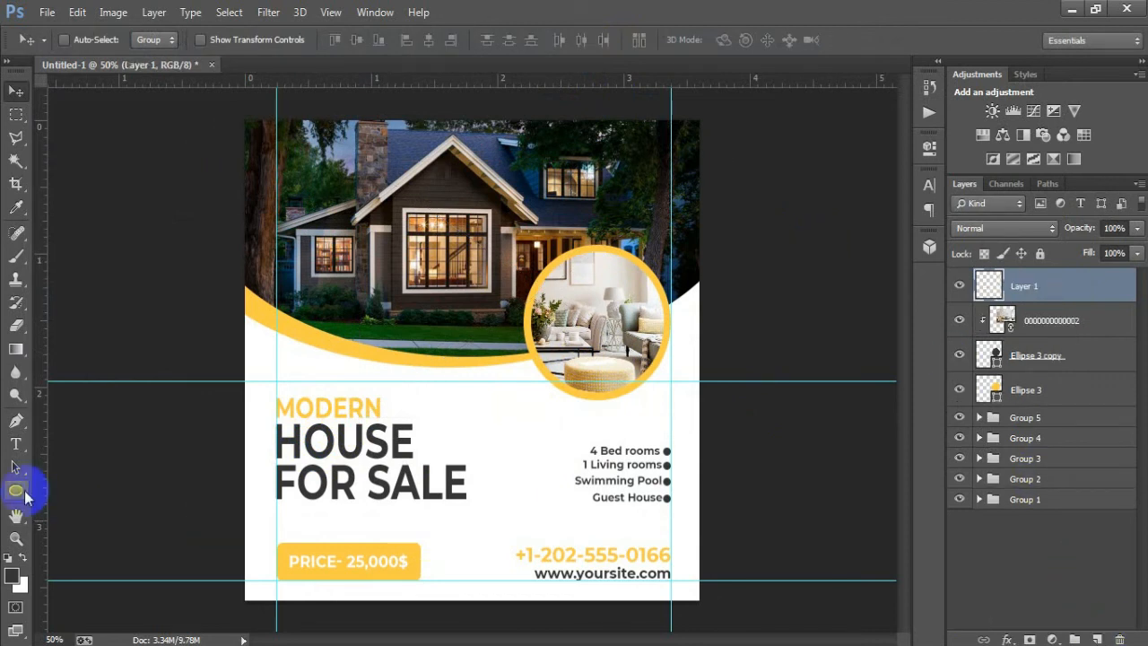
click(16, 490)
drag(533, 398, 560, 458)
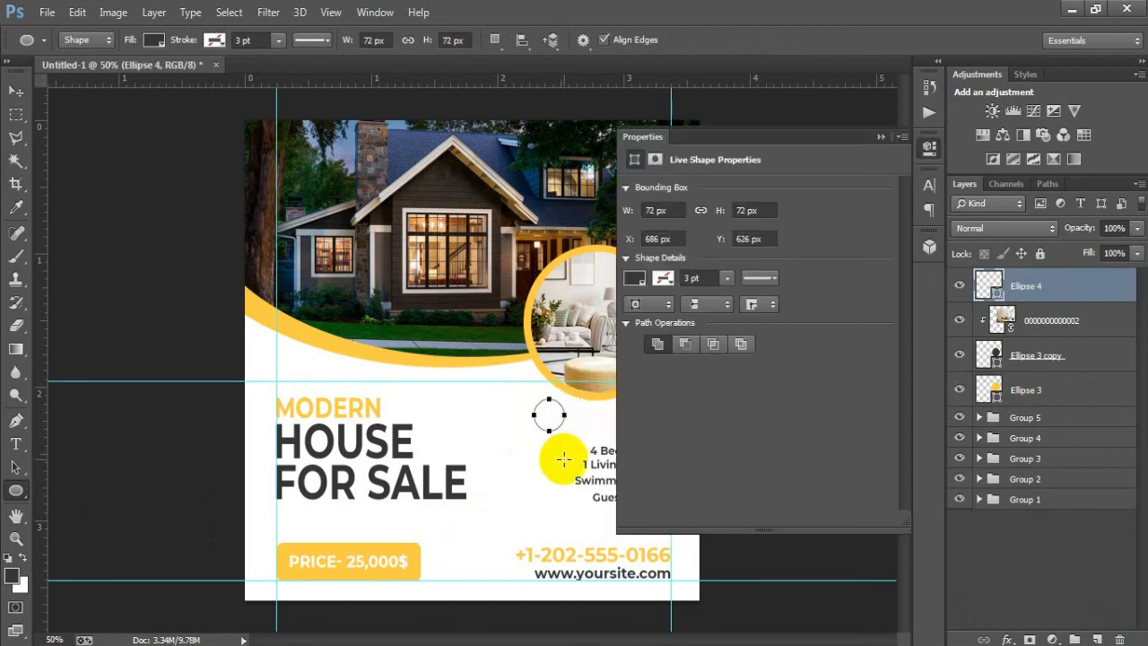
click(880, 137)
click(16, 90)
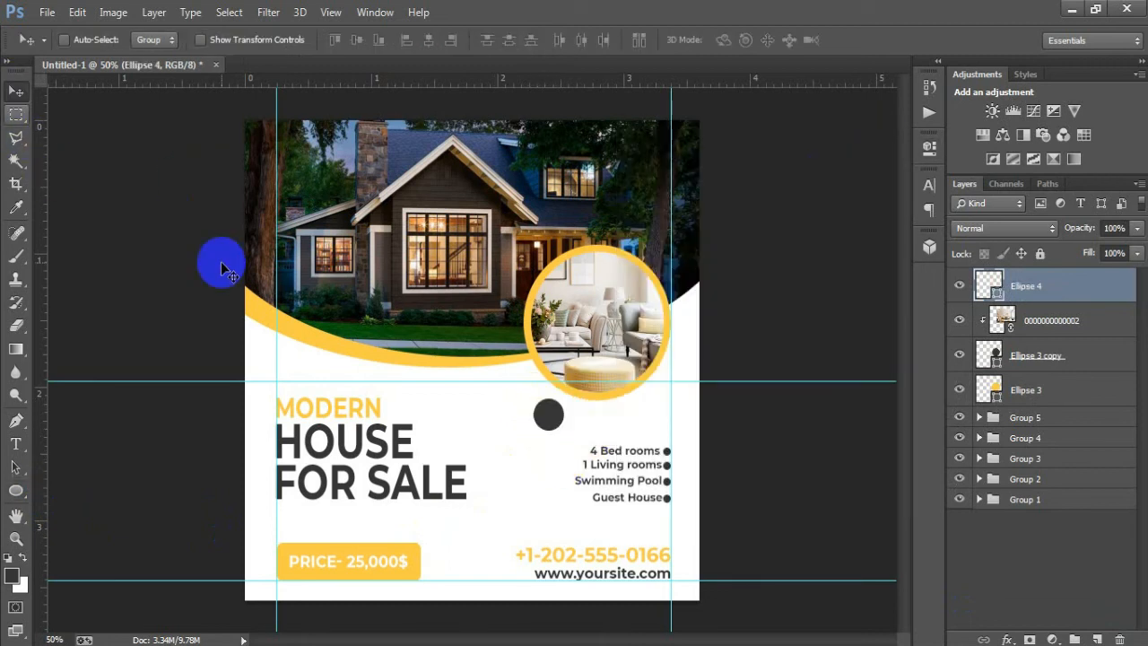
drag(554, 419, 538, 431)
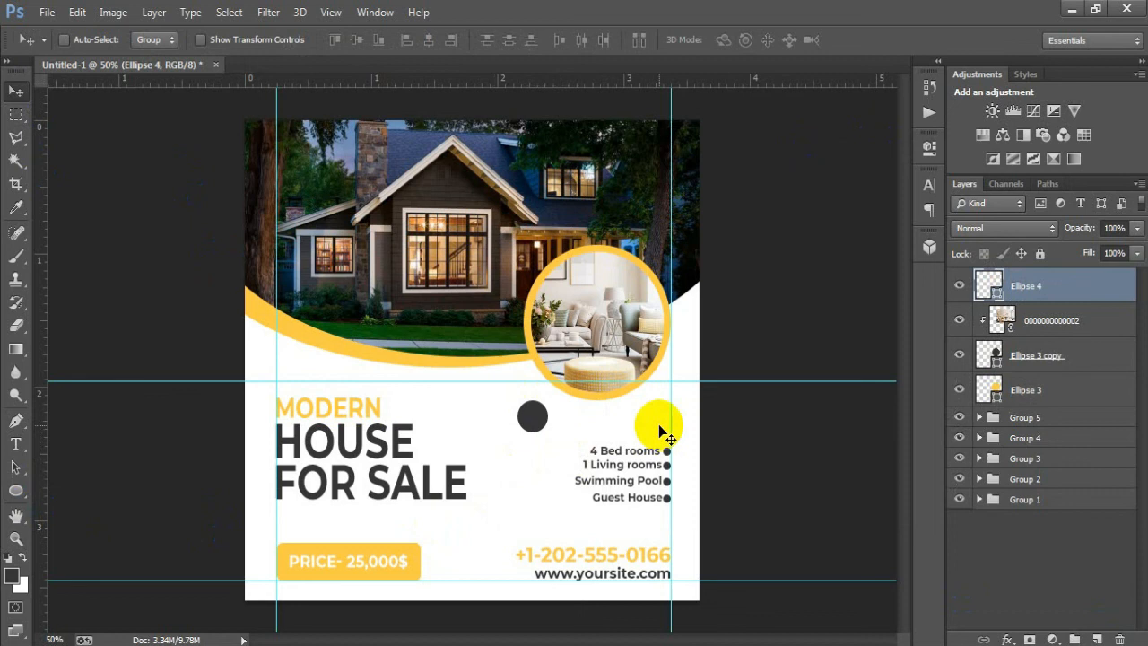
- Duplicate the small dark circle, offset the copy down and to the left, and scale it to about 47%
key(ctrl+j)
drag(532, 424, 502, 443)
key(ctrl+t)
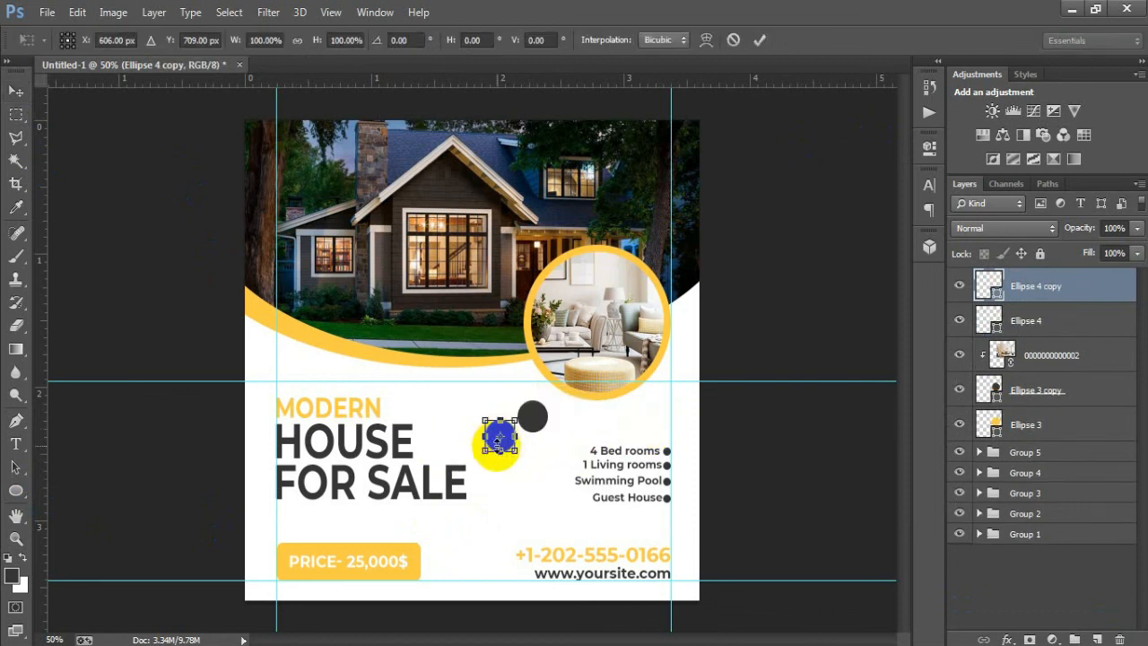
drag(516, 451, 509, 447)
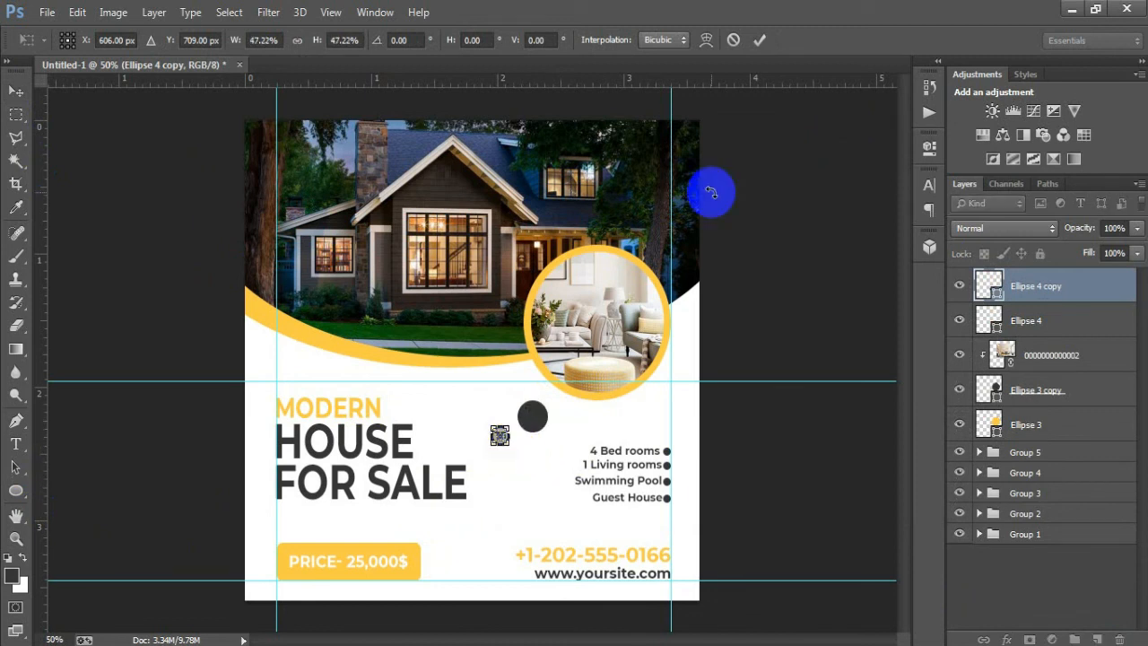
click(764, 50)
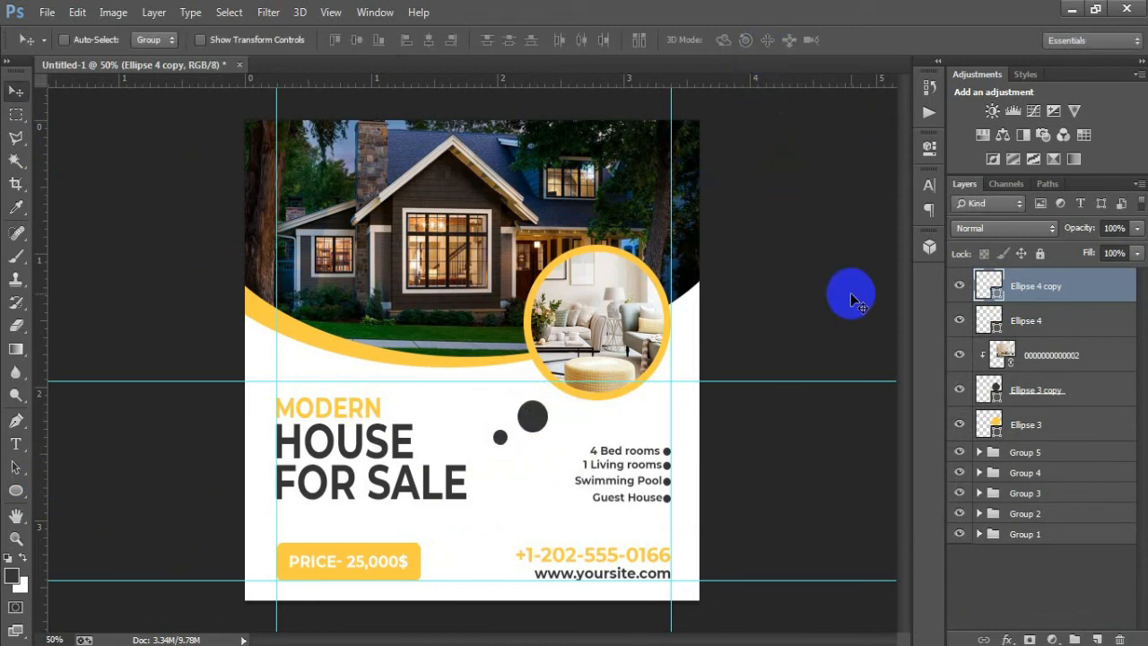
- Color the smallest circle yellow ffcb3f, sampled from the curved band, and shift both decorative circles slightly upward together
double_click(988, 285)
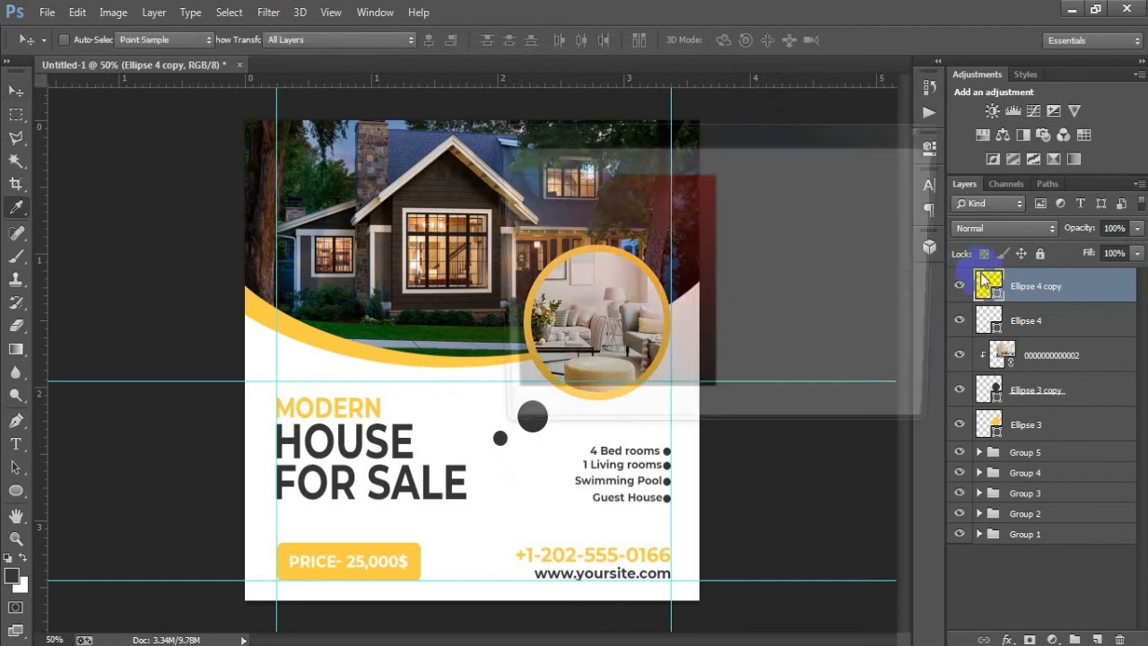
click(302, 325)
click(910, 168)
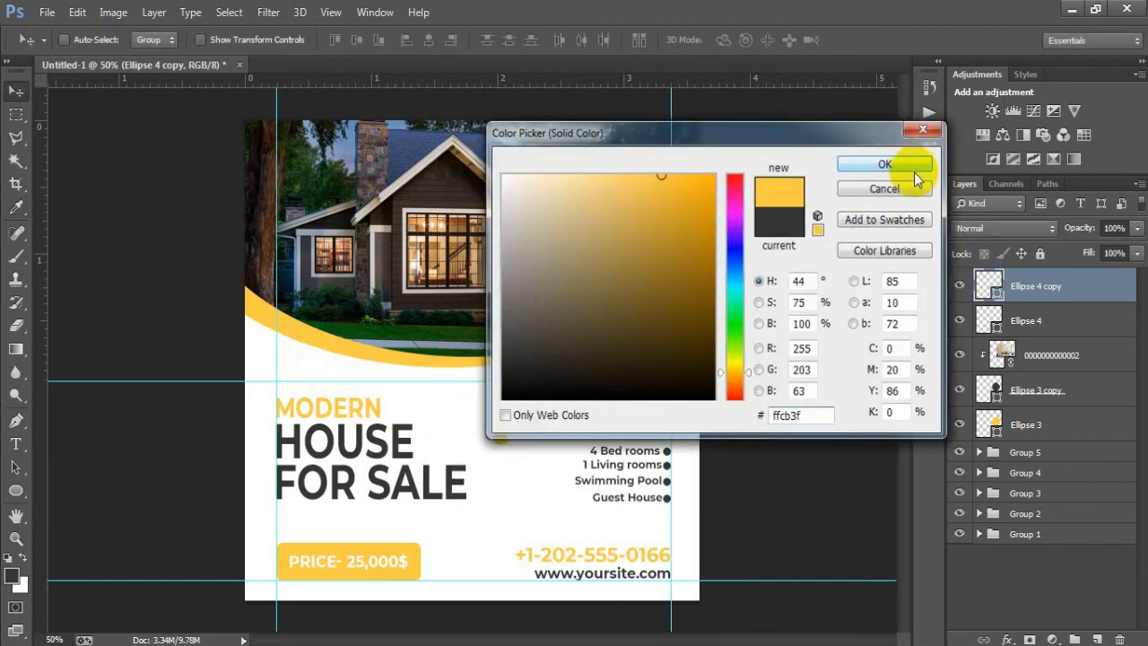
shift+click(1046, 320)
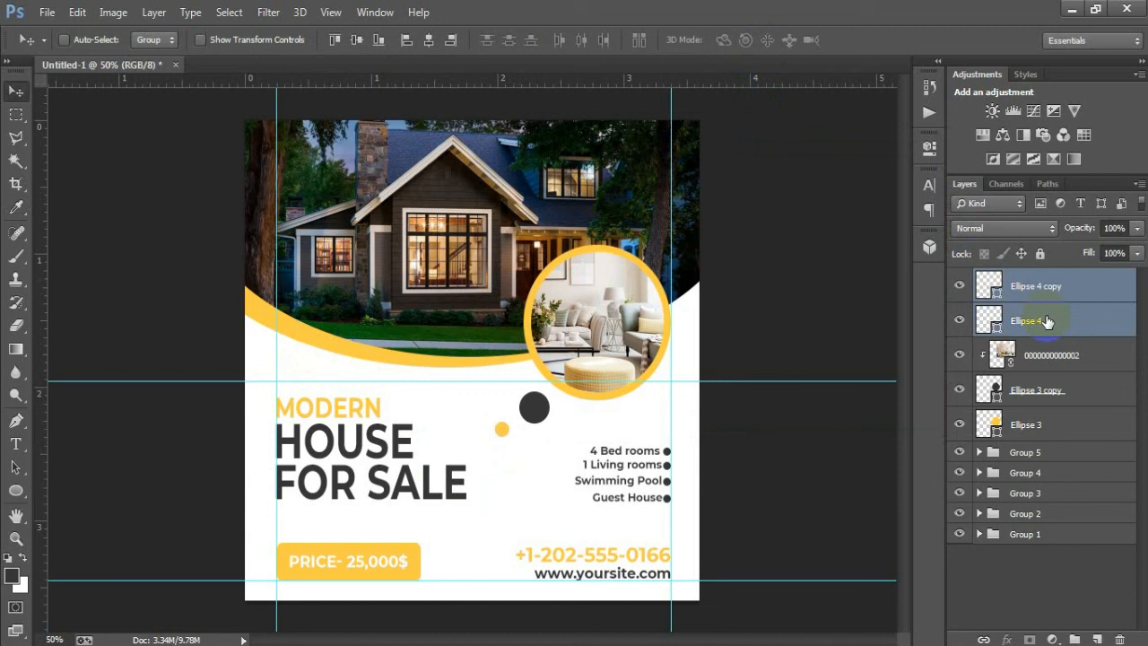
- Hide the rulers and guides, and group the two decorative circles with the living-room photo and its ring layers
key(ctrl+r)
key(ctrl+semicolon)
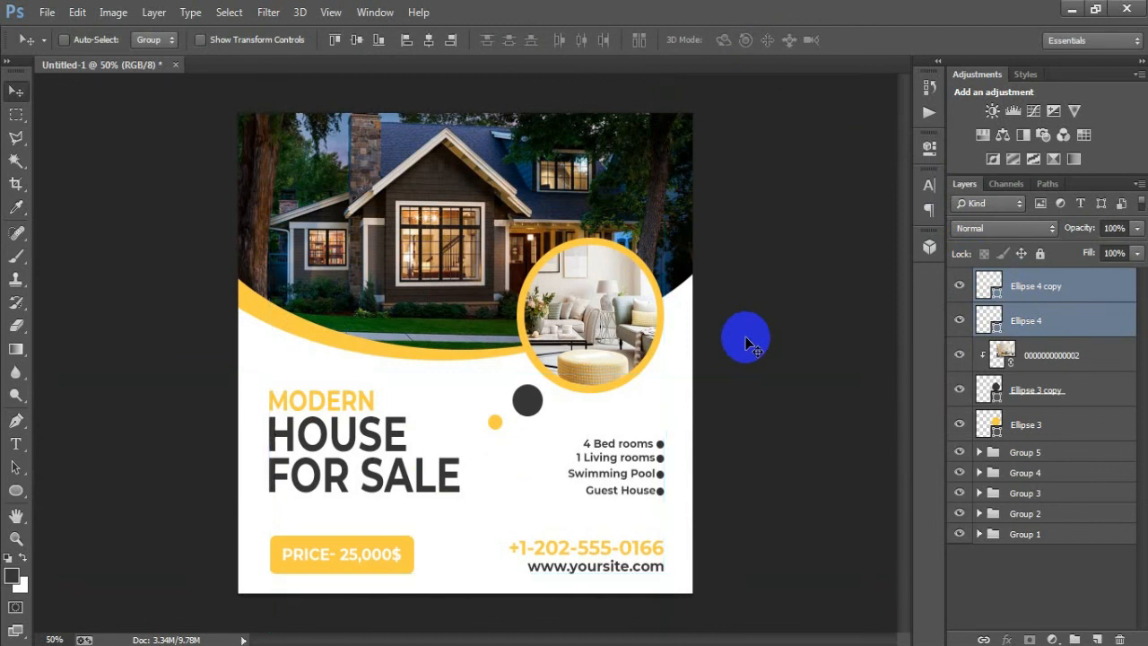
shift+click(1063, 434)
ctrl+click(1053, 287)
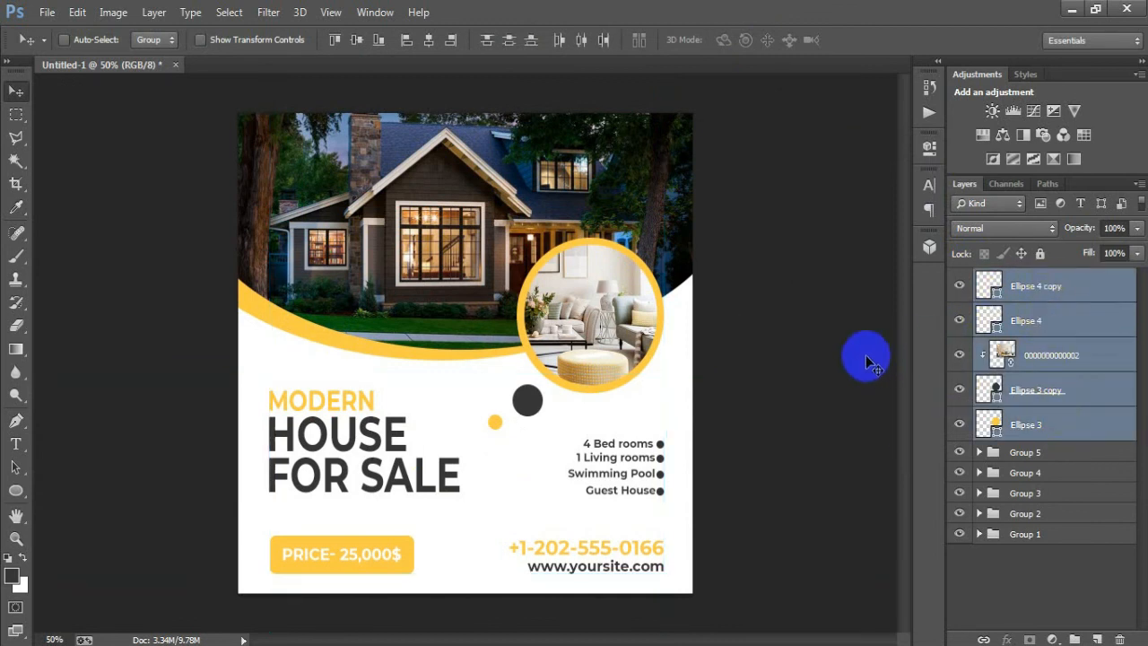
key(ctrl+g)
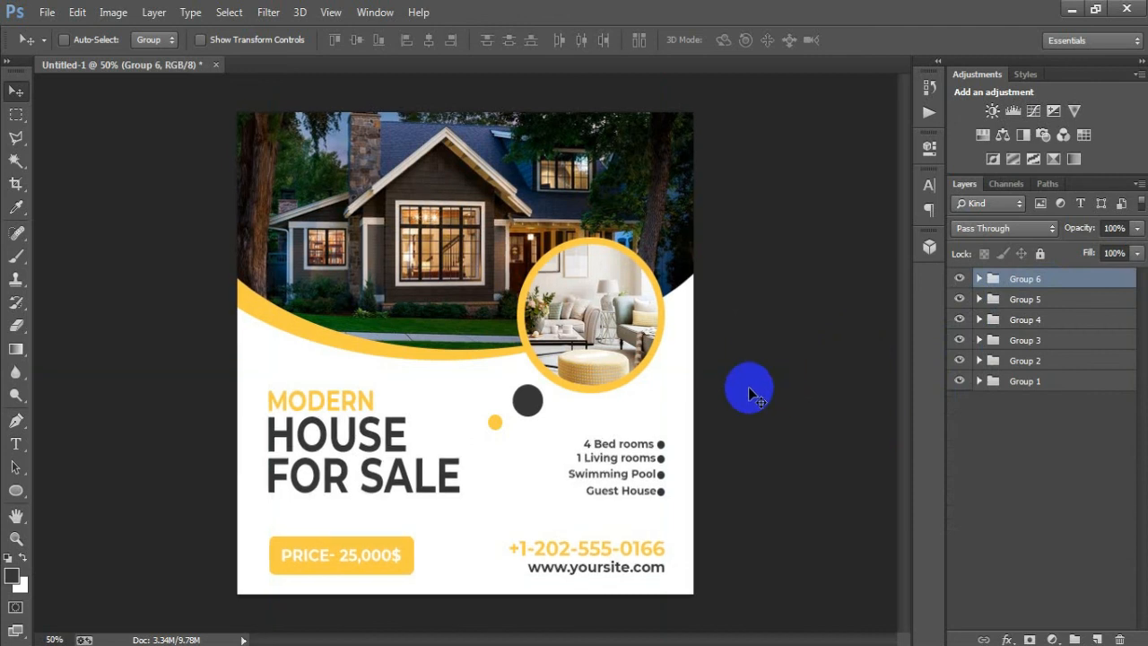
key(ctrl+plus)
scroll(566, 314, up, 2)
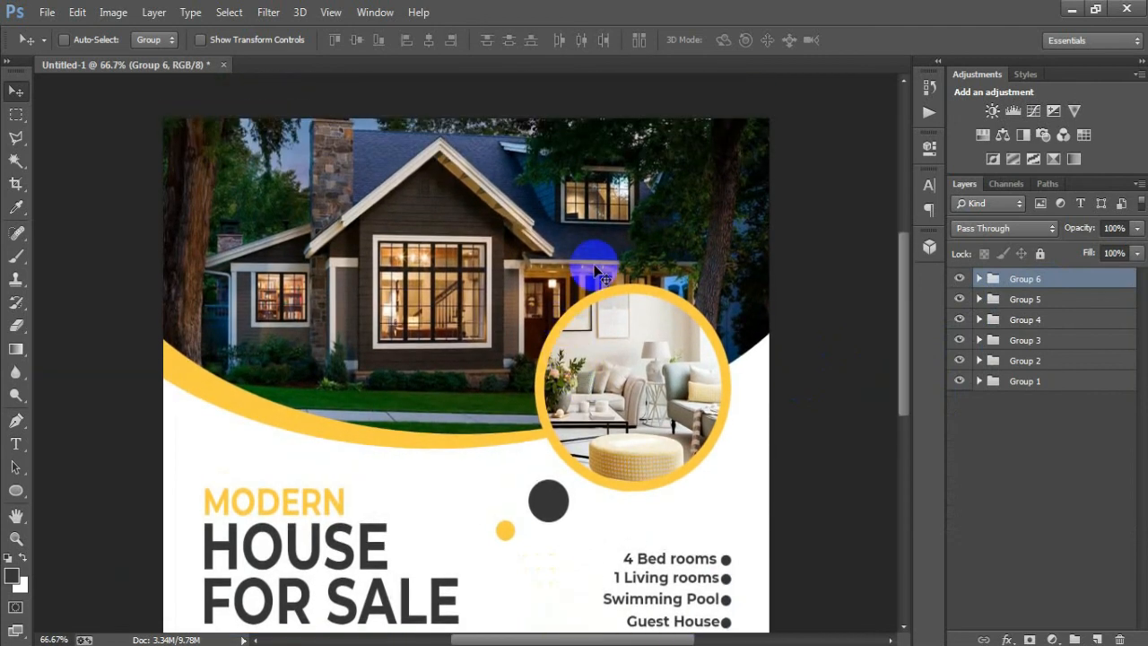
scroll(594, 264, down, 3)
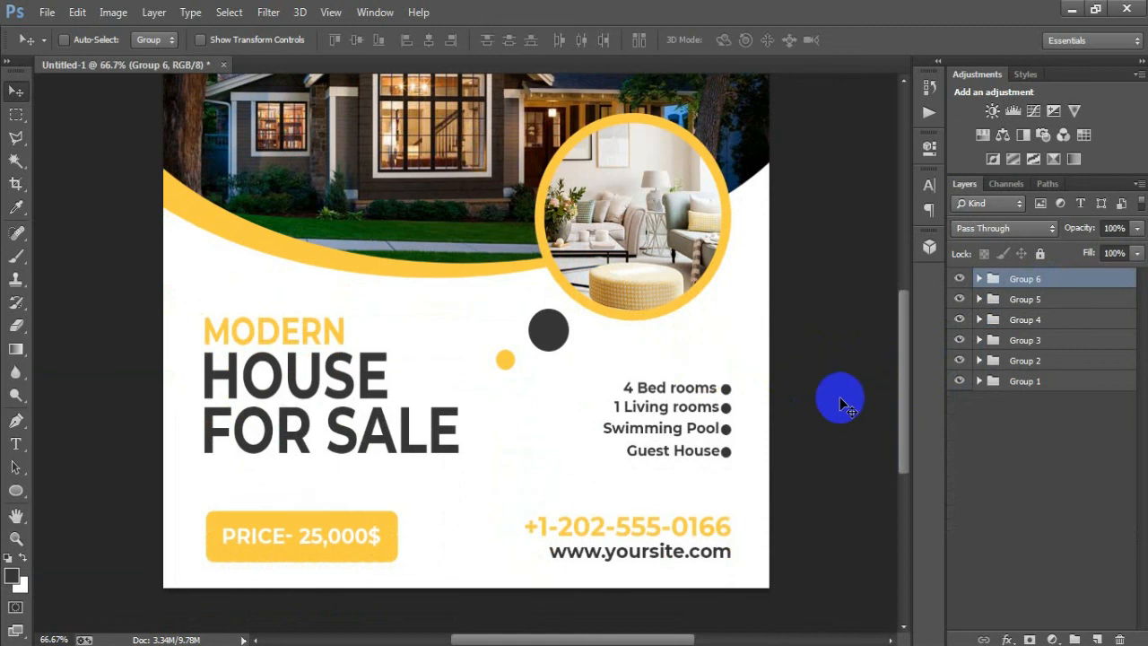
key(ctrl+minus)
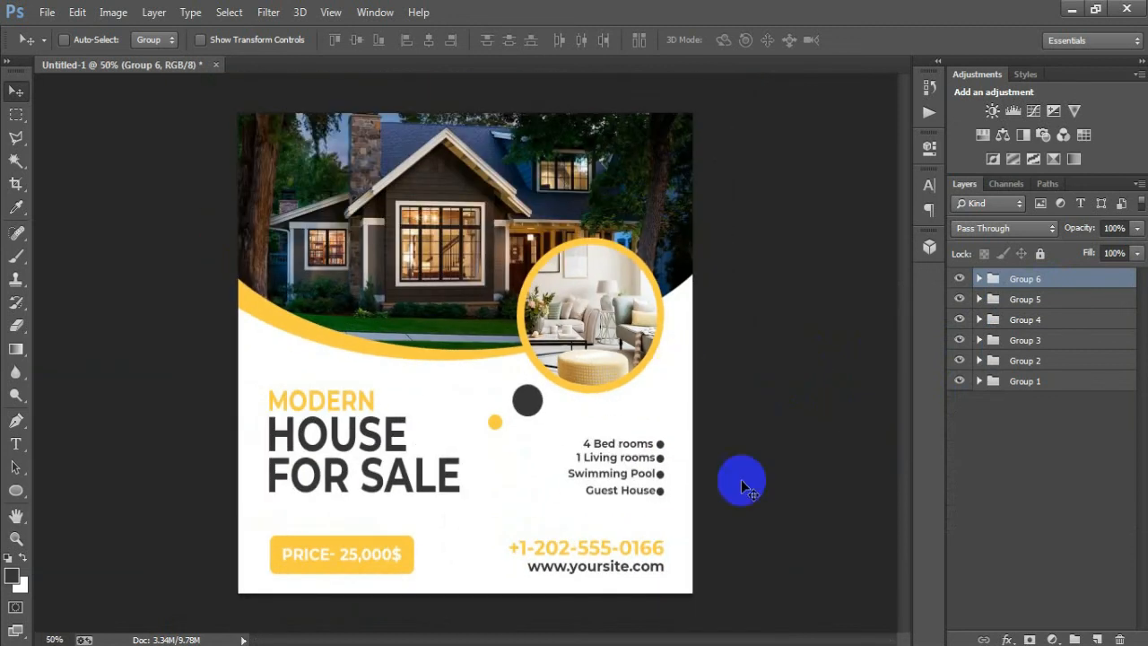